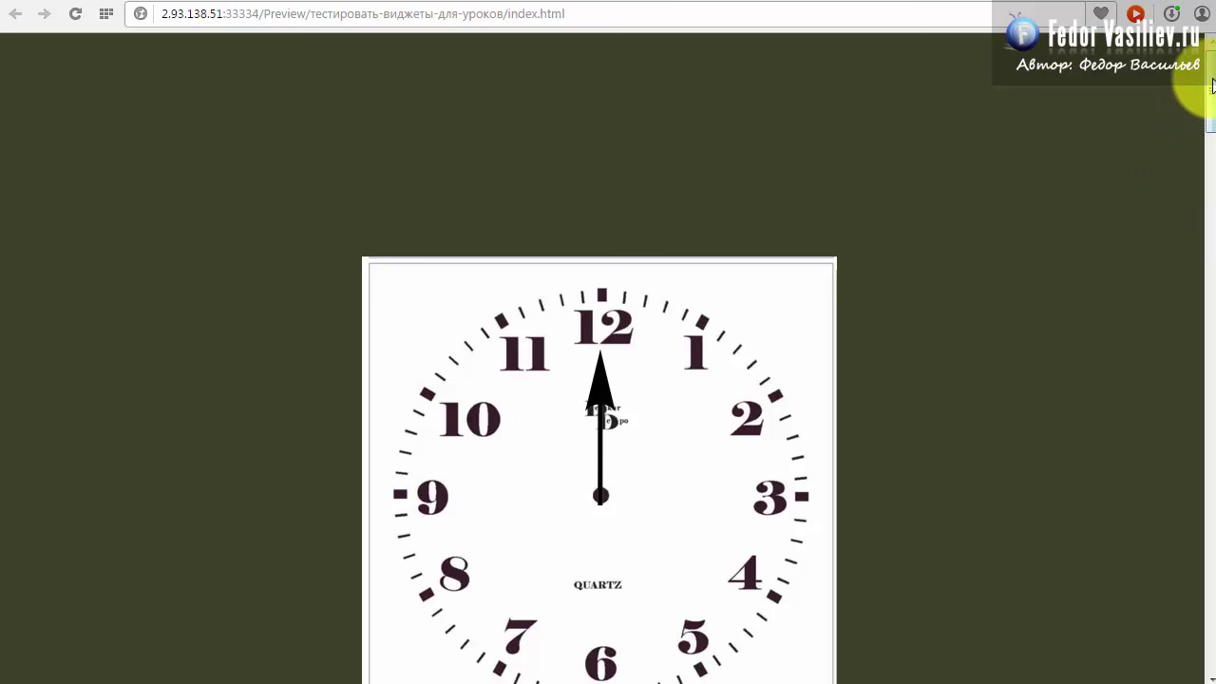
# Scroll through the clock preview page to examine how the hand rotates with the scrolling.
pyautogui.moveTo(1210, 107); pyautogui.dragTo(1210, 646)
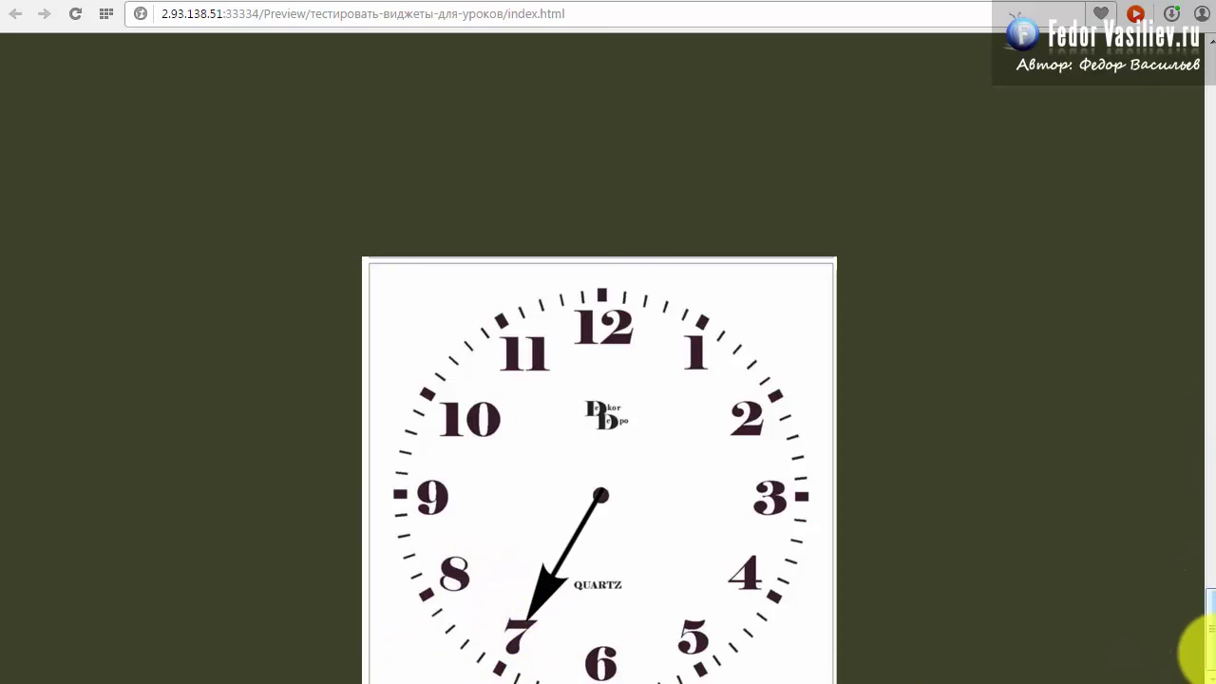
pyautogui.moveTo(1211, 646); pyautogui.dragTo(1036, 119)
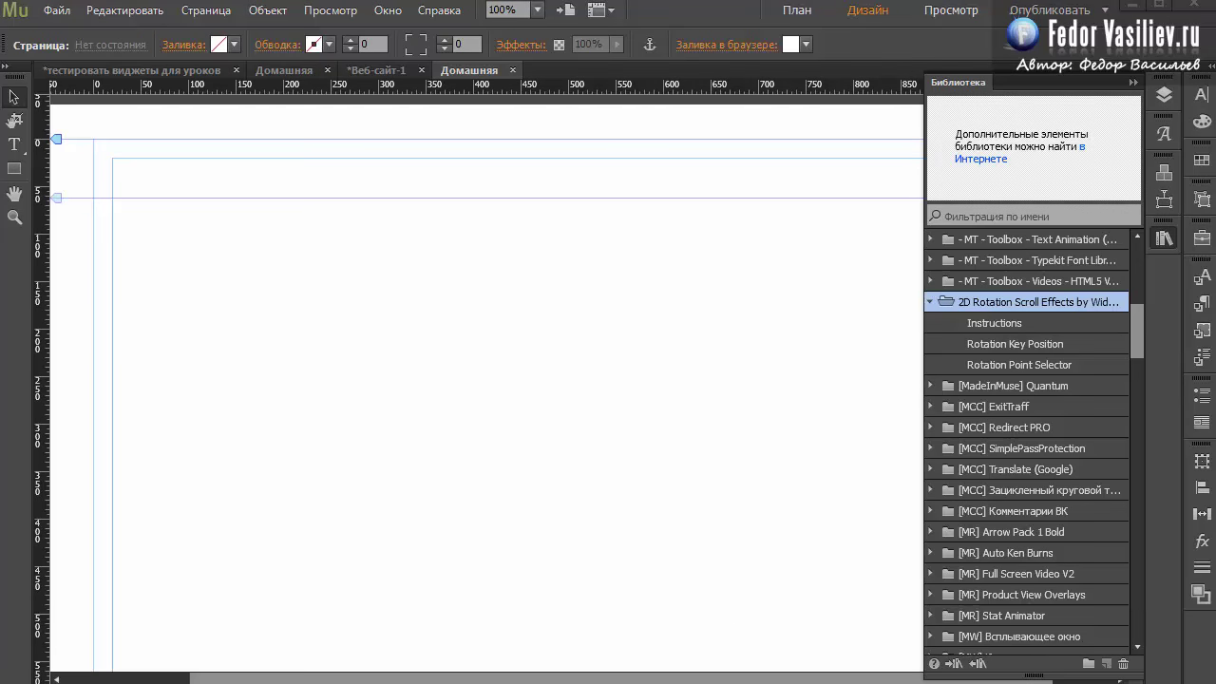
# Switch to Adobe Muse and place cifr-08.jpg from the image folder on the page, positioning the clock face in the upper middle.
pyautogui.hotkey('alt', 'Tab')
pyautogui.click(171, 122)
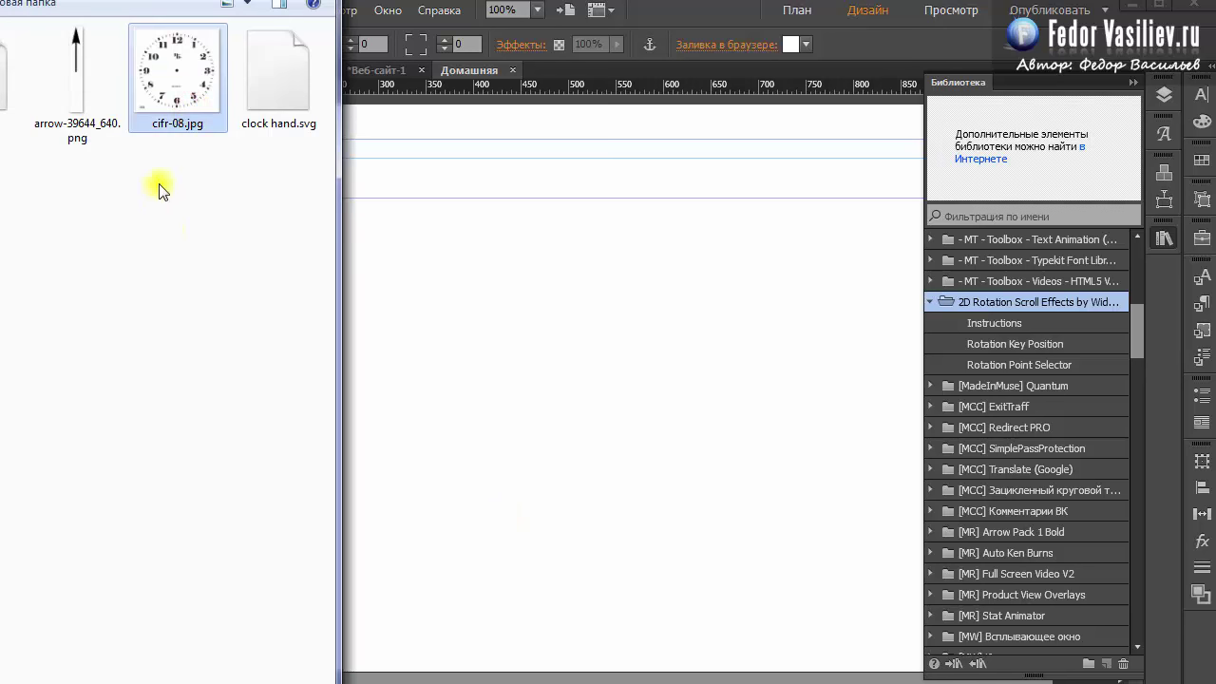
pyautogui.moveTo(181, 100); pyautogui.dragTo(573, 376)
pyautogui.click(453, 275)
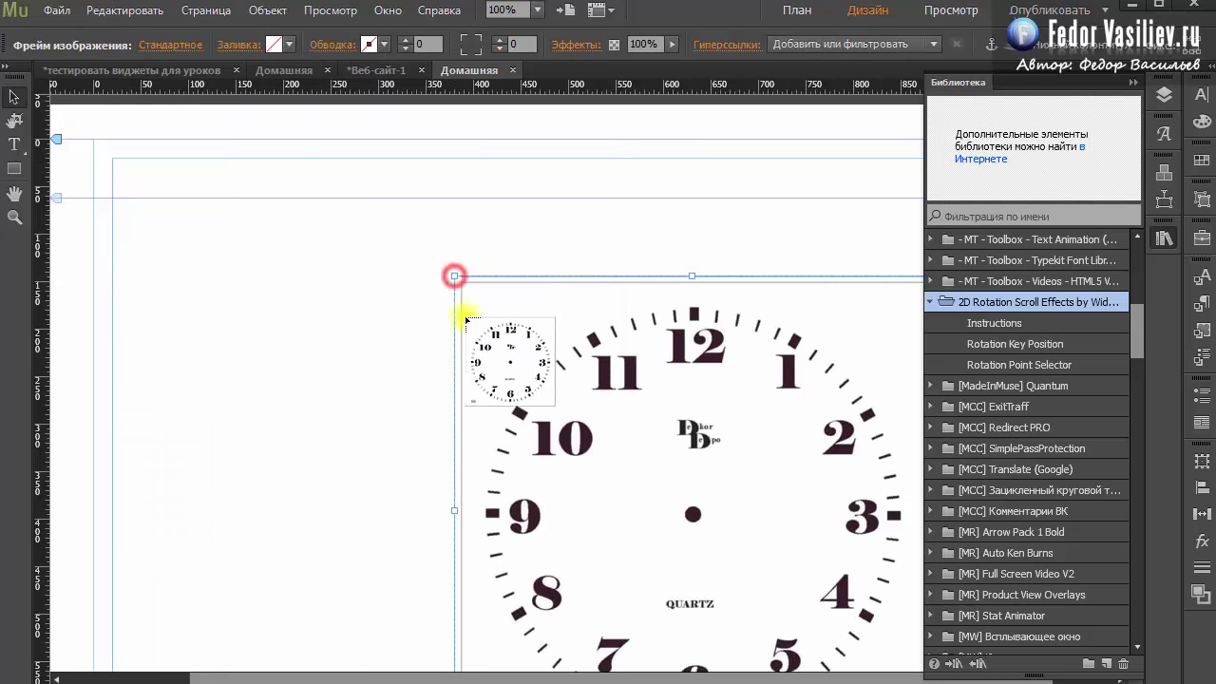
pyautogui.moveTo(639, 458); pyautogui.dragTo(505, 371)
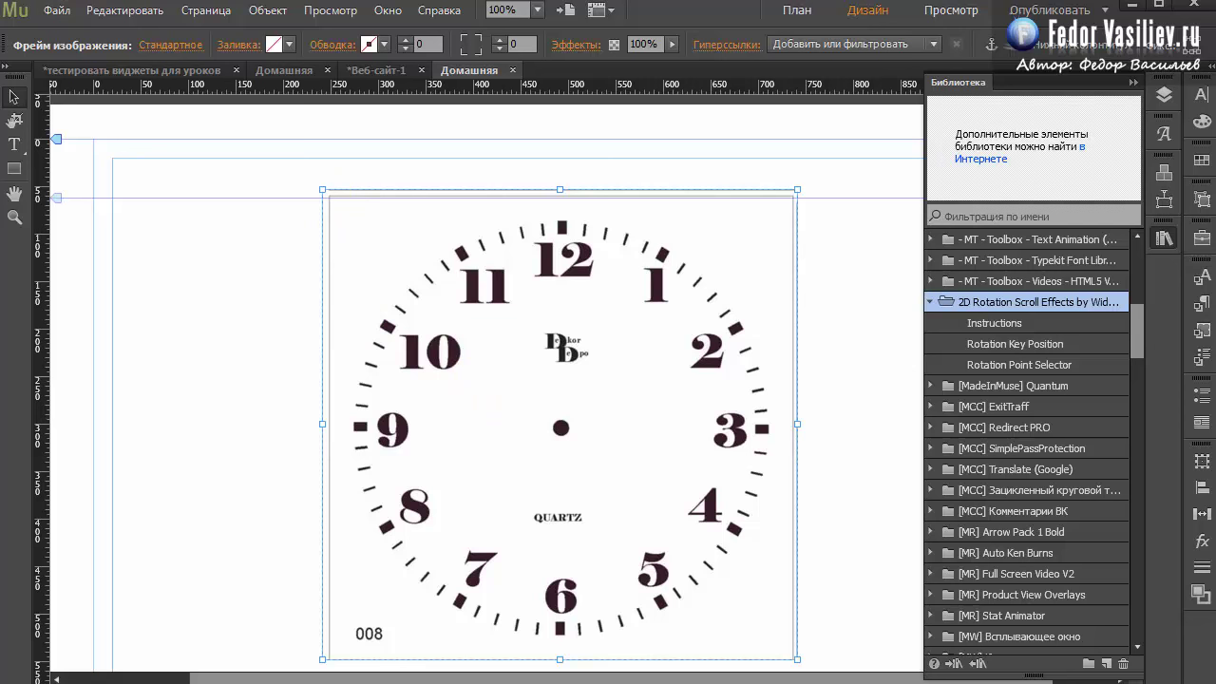
# Place arrow-39644_640.png on the page to the left of the clock face.
pyautogui.hotkey('alt', 'Tab')
pyautogui.moveTo(76, 93); pyautogui.dragTo(820, 272)
pyautogui.moveTo(850, 326); pyautogui.dragTo(231, 275)
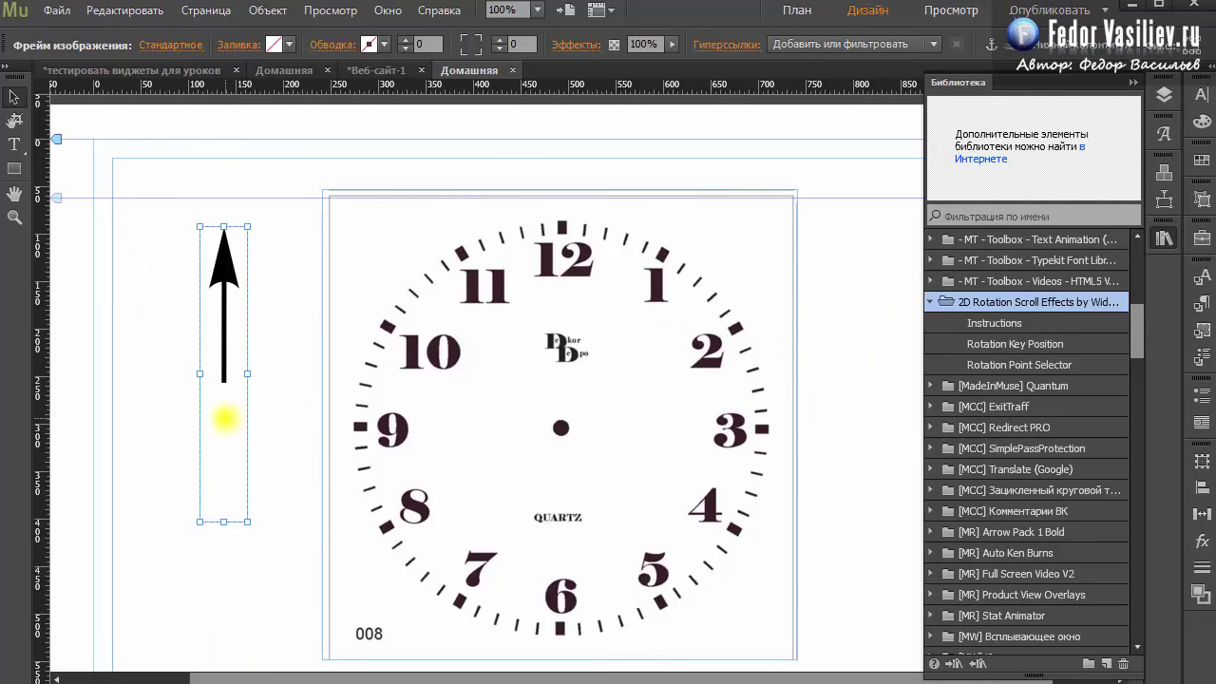
pyautogui.click(235, 427)
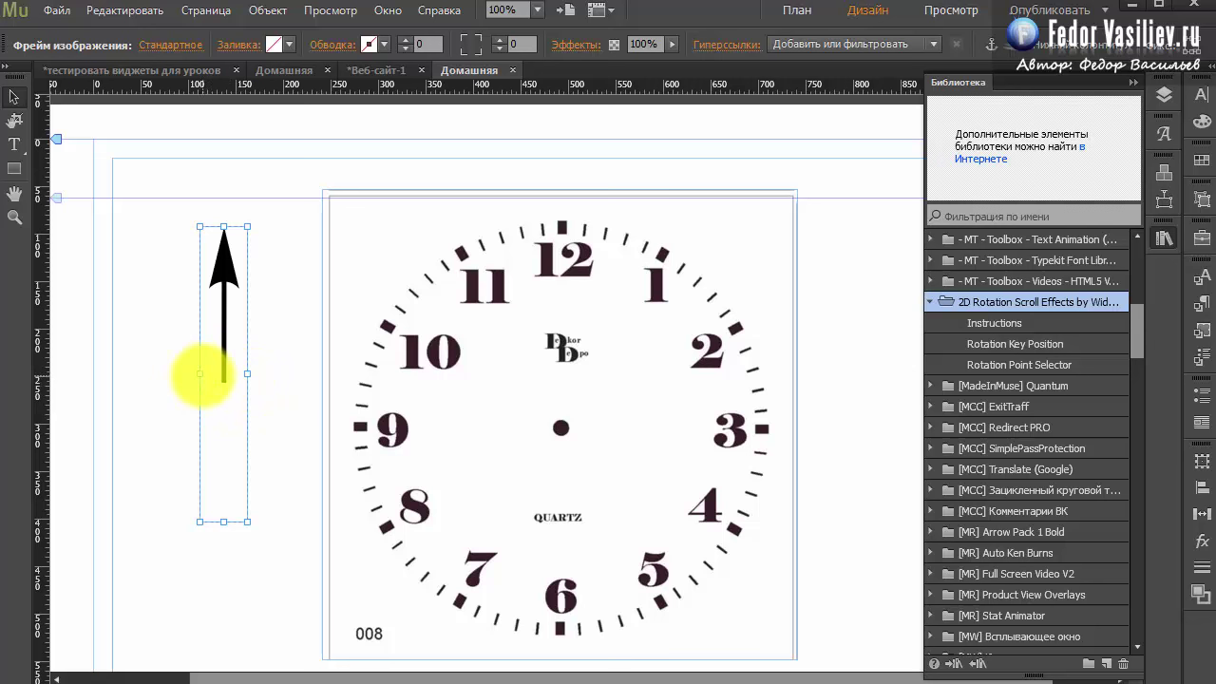
pyautogui.click(199, 373)
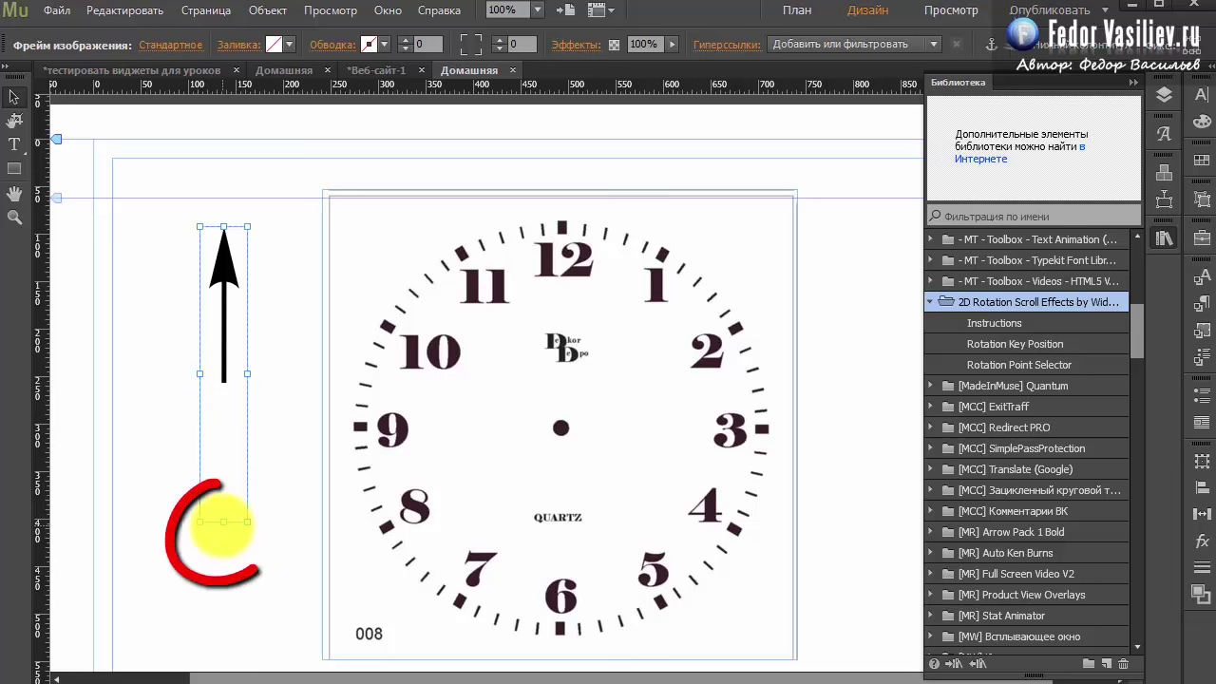
# Try the arrow with its tail on the clock face's centre dot and return it beside the clock.
pyautogui.moveTo(221, 297); pyautogui.dragTo(554, 304)
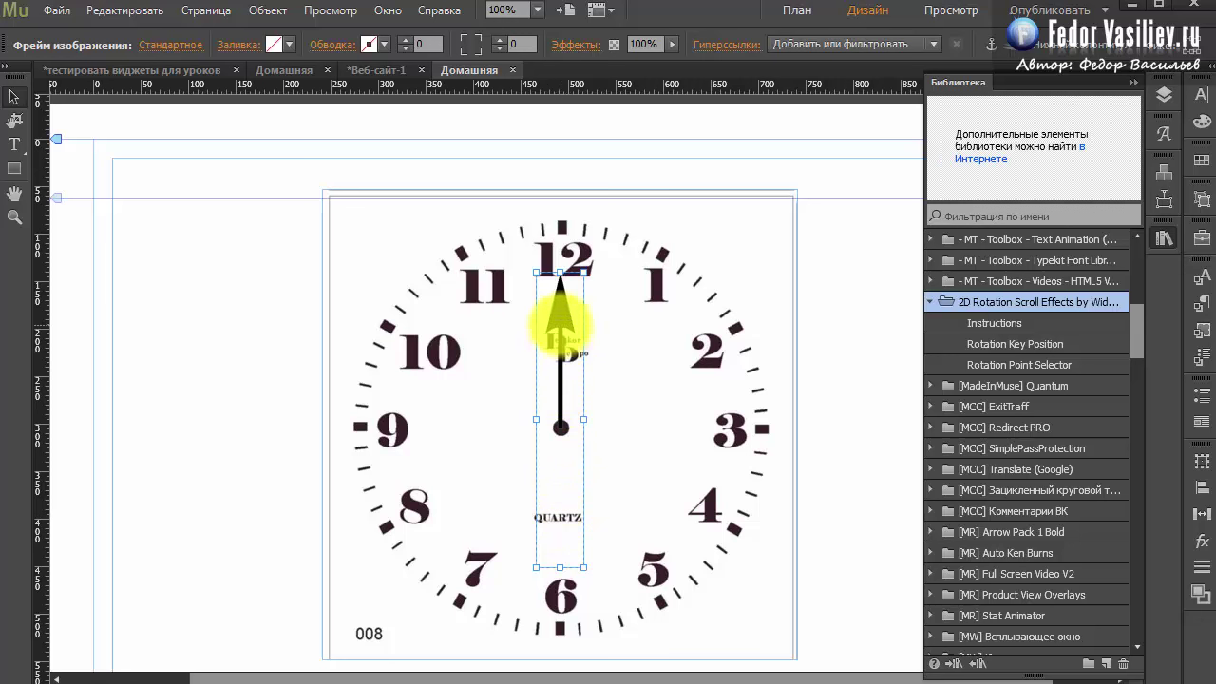
pyautogui.moveTo(561, 326); pyautogui.dragTo(261, 288)
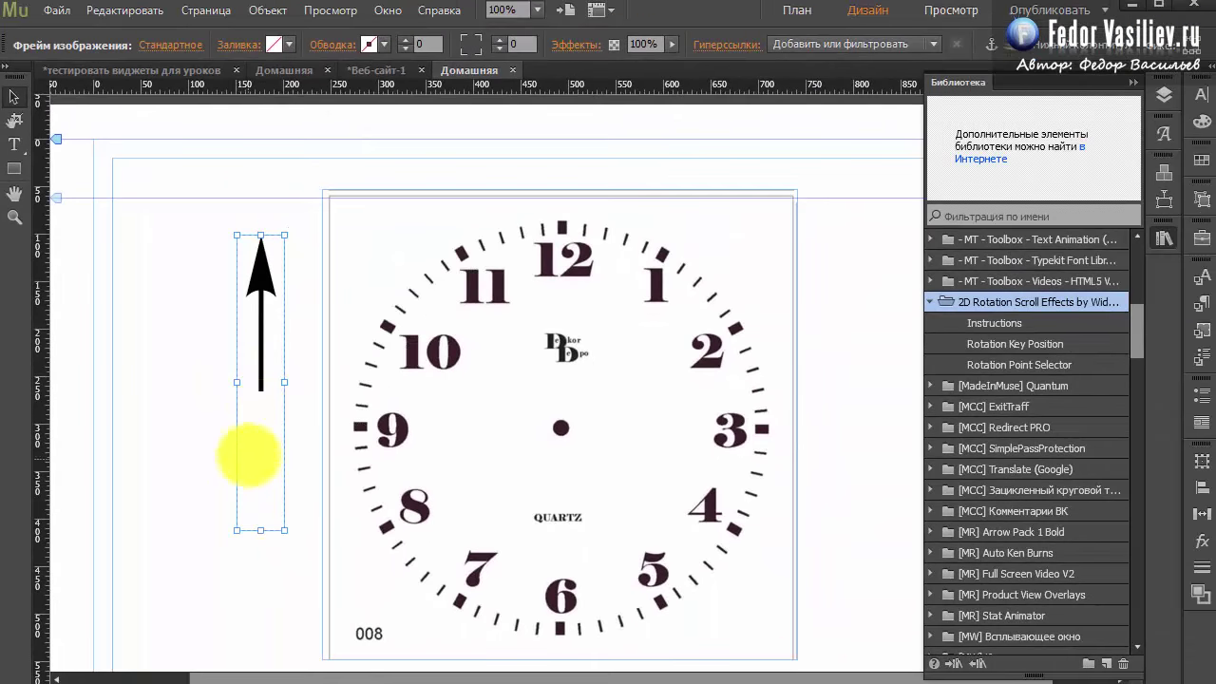
pyautogui.moveTo(257, 412); pyautogui.dragTo(189, 416)
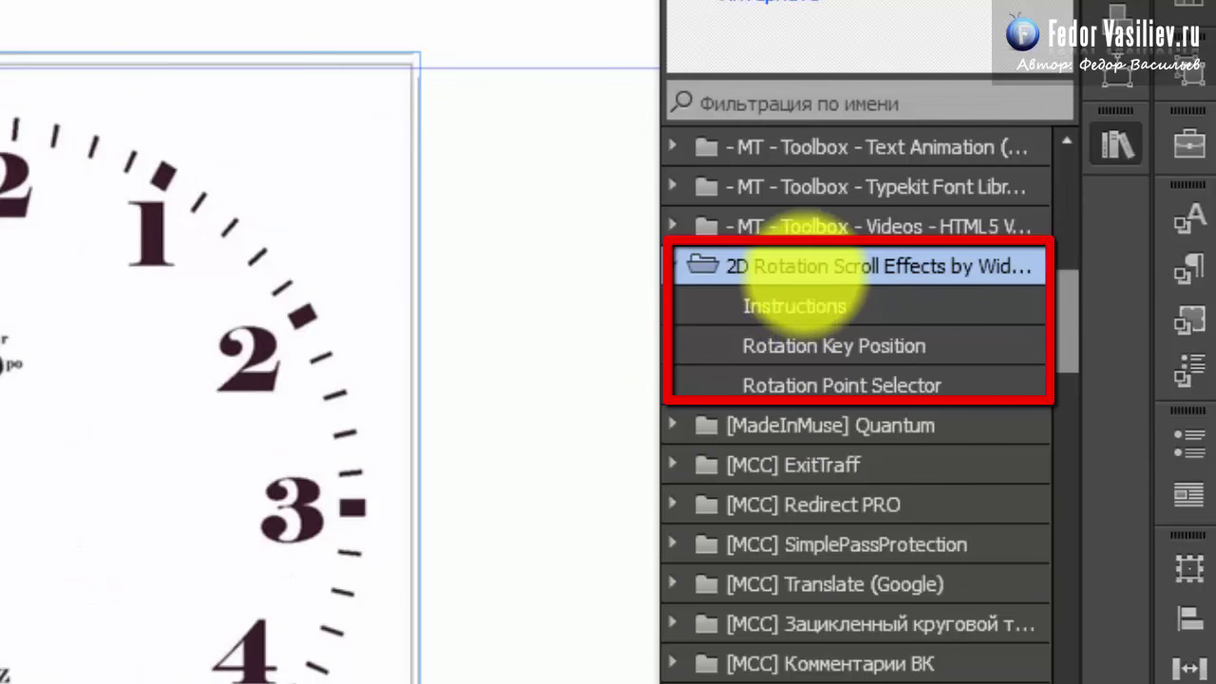
# Examine the Instructions, Rotation Key Position and Rotation Point Selector widgets in the 2D Rotation Scroll Effects library folder.
pyautogui.click(760, 290)
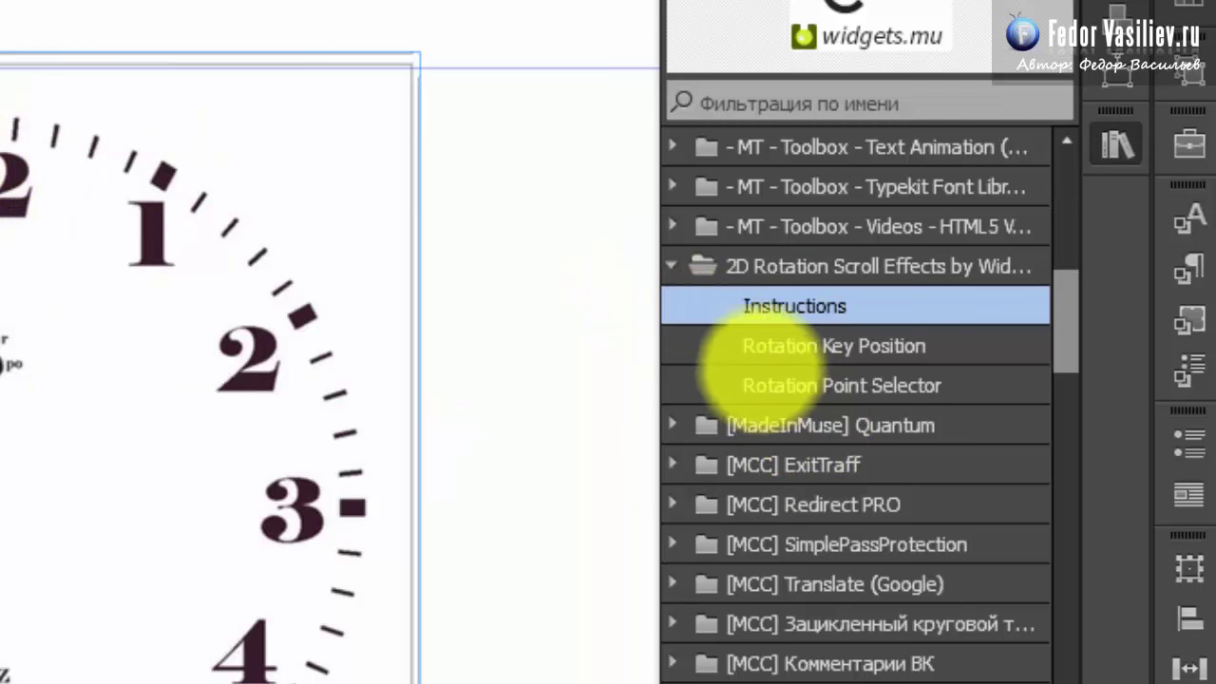
pyautogui.click(760, 345)
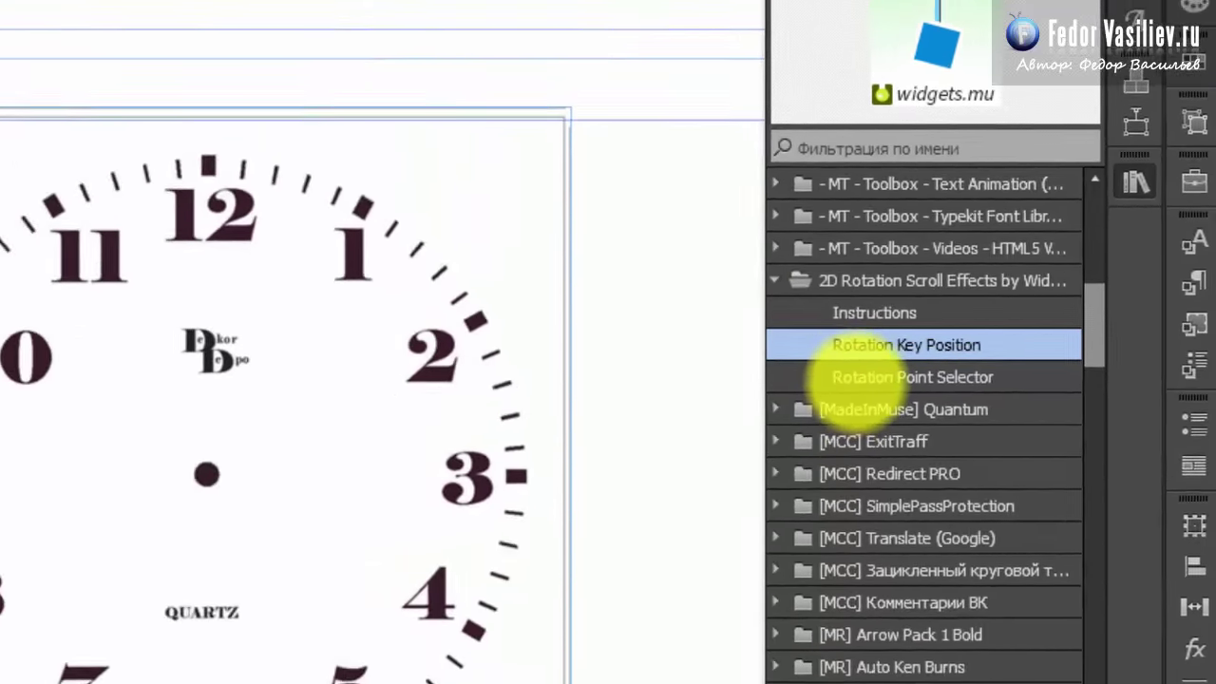
pyautogui.click(848, 377)
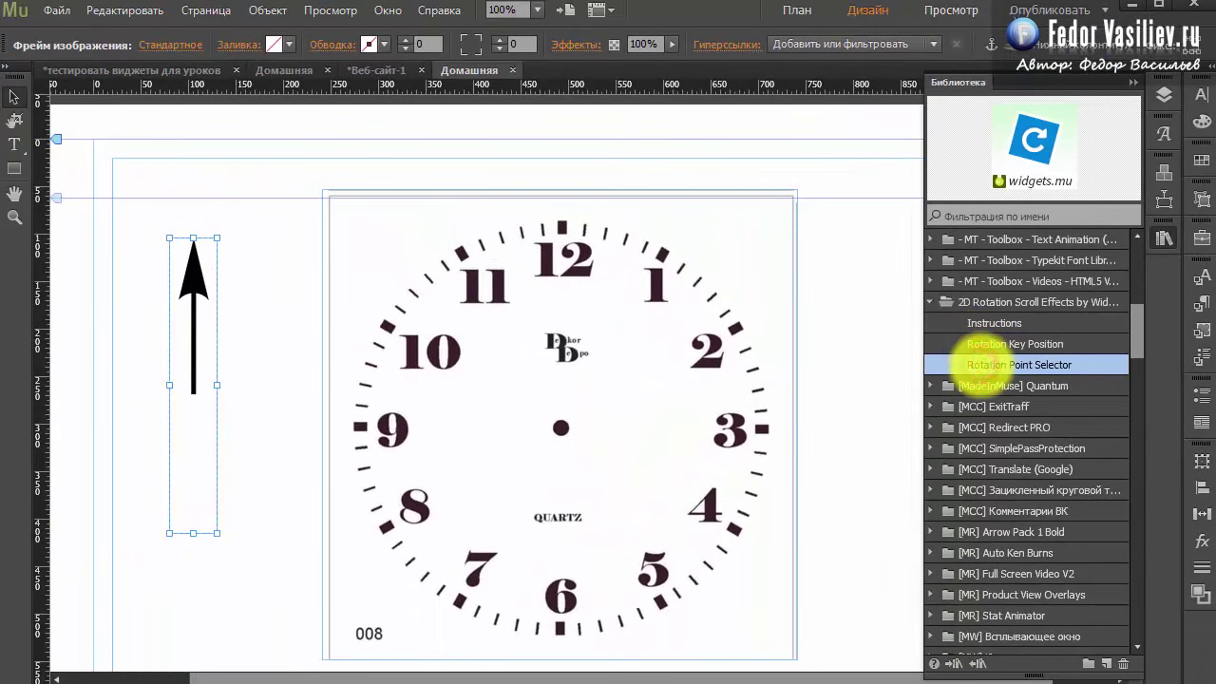
pyautogui.click(988, 343)
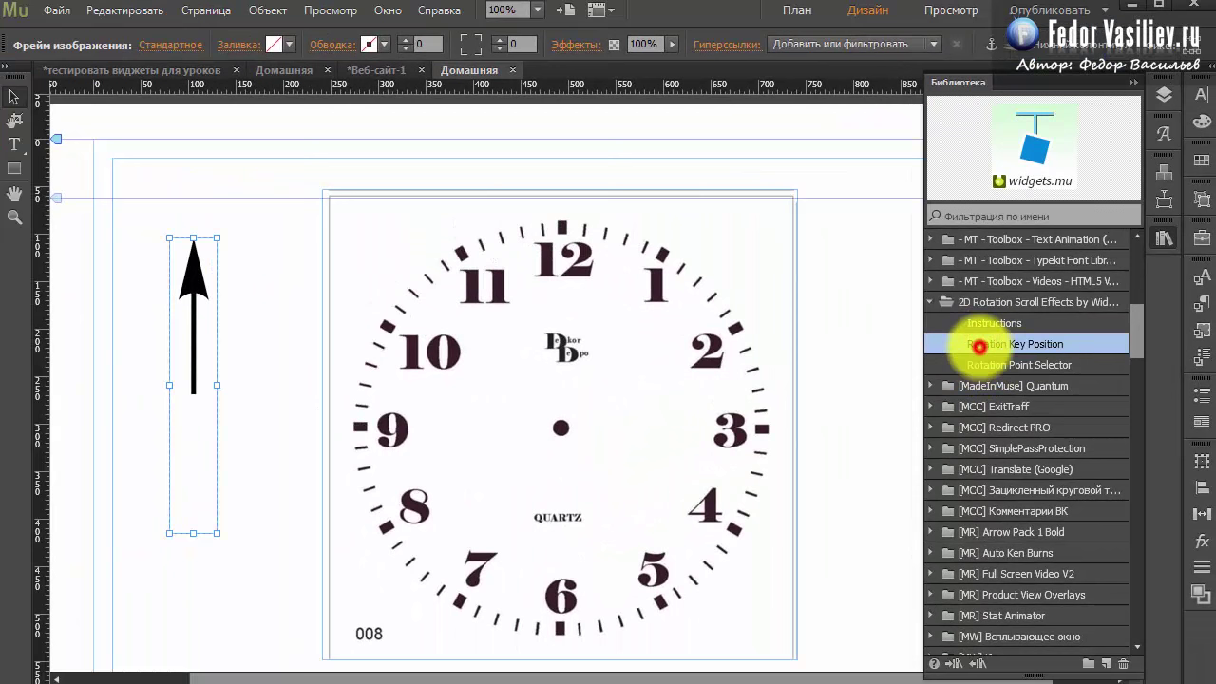
pyautogui.click(983, 365)
pyautogui.click(983, 344)
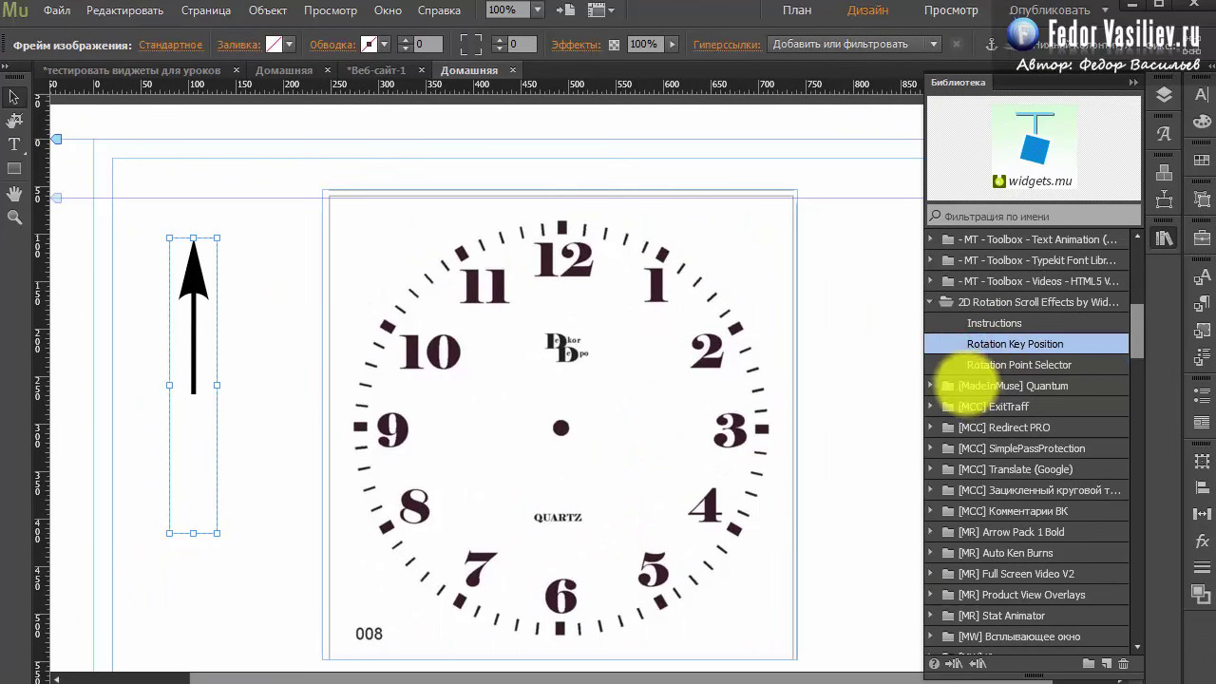
pyautogui.click(970, 364)
pyautogui.click(1004, 345)
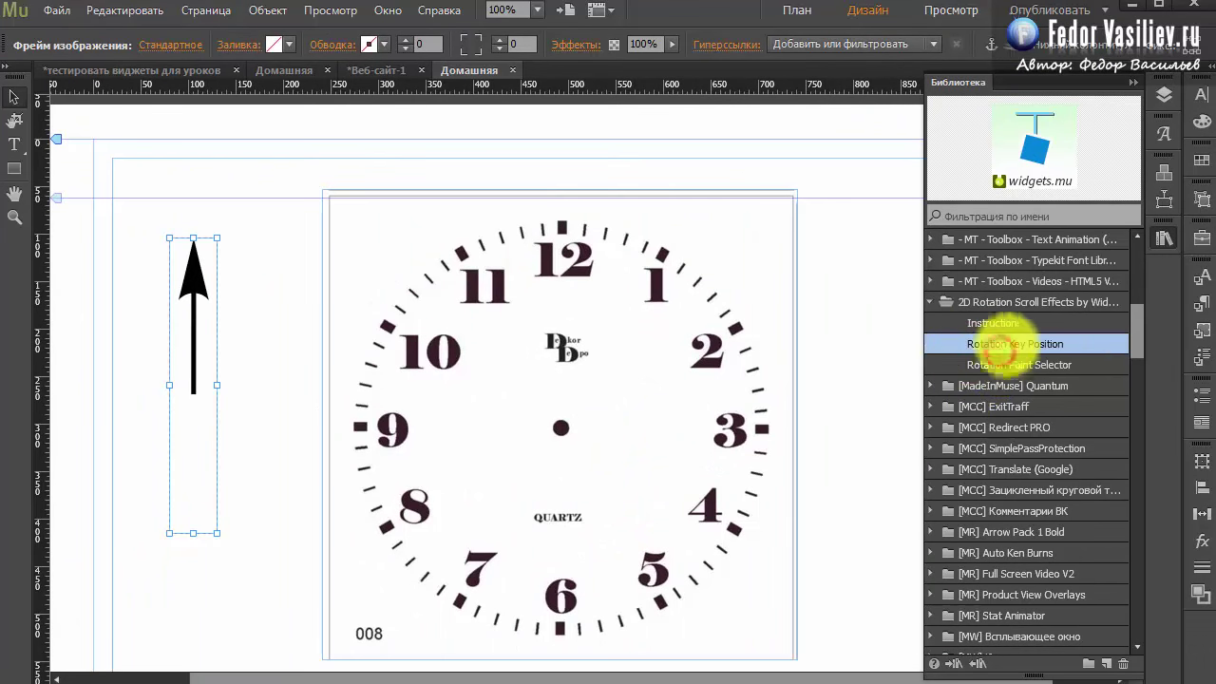
# Place the Rotation Key Position and Rotation Point Selector widgets on the page, side by side to the right of the clock face.
pyautogui.moveTo(1010, 345); pyautogui.dragTo(819, 257)
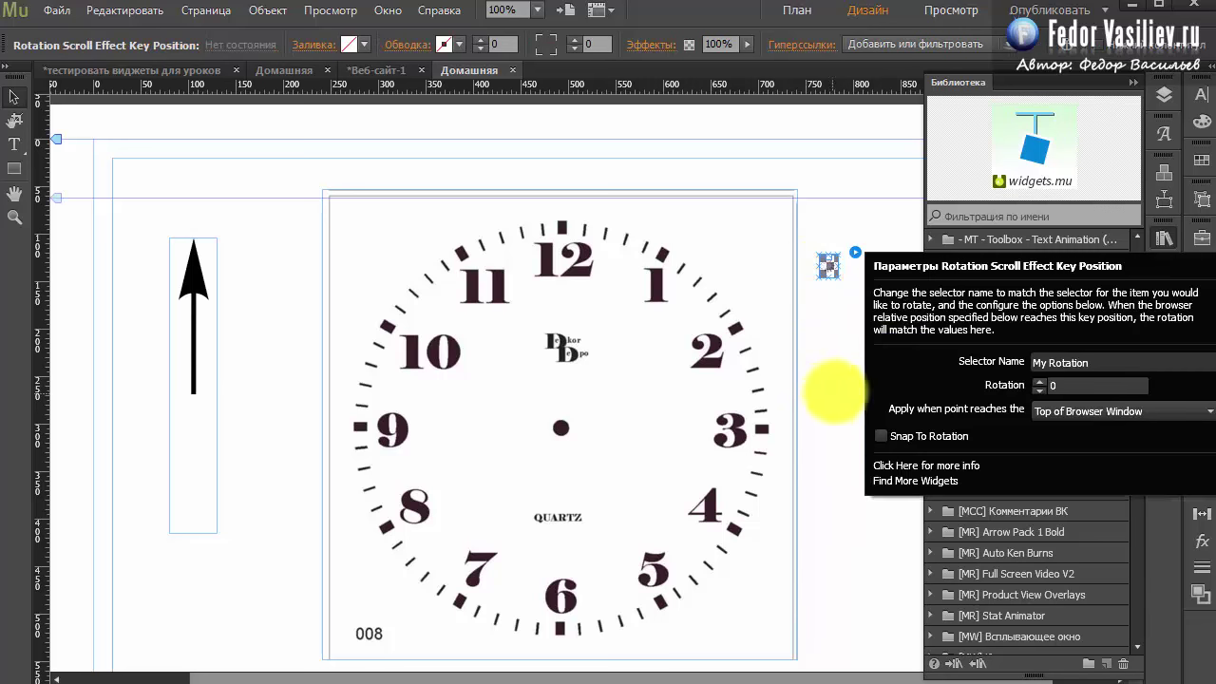
pyautogui.click(830, 378)
pyautogui.click(969, 365)
pyautogui.moveTo(969, 365); pyautogui.dragTo(841, 356)
pyautogui.click(858, 317)
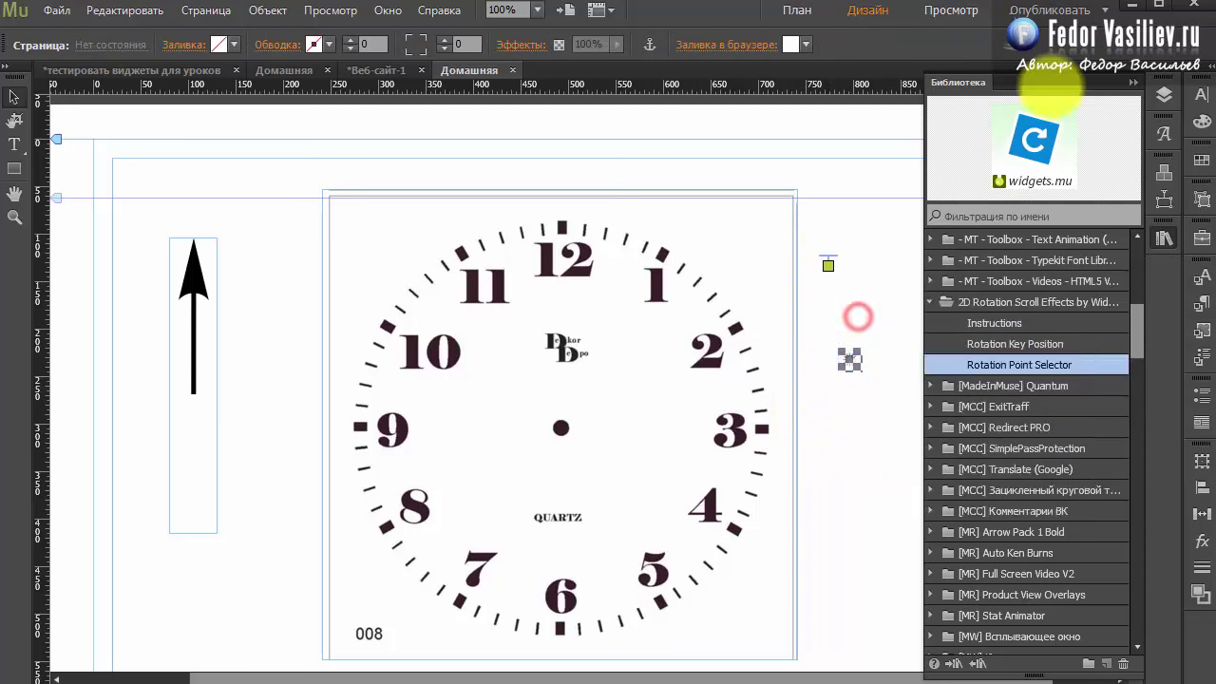
pyautogui.click(848, 359)
pyautogui.moveTo(848, 359); pyautogui.dragTo(813, 331)
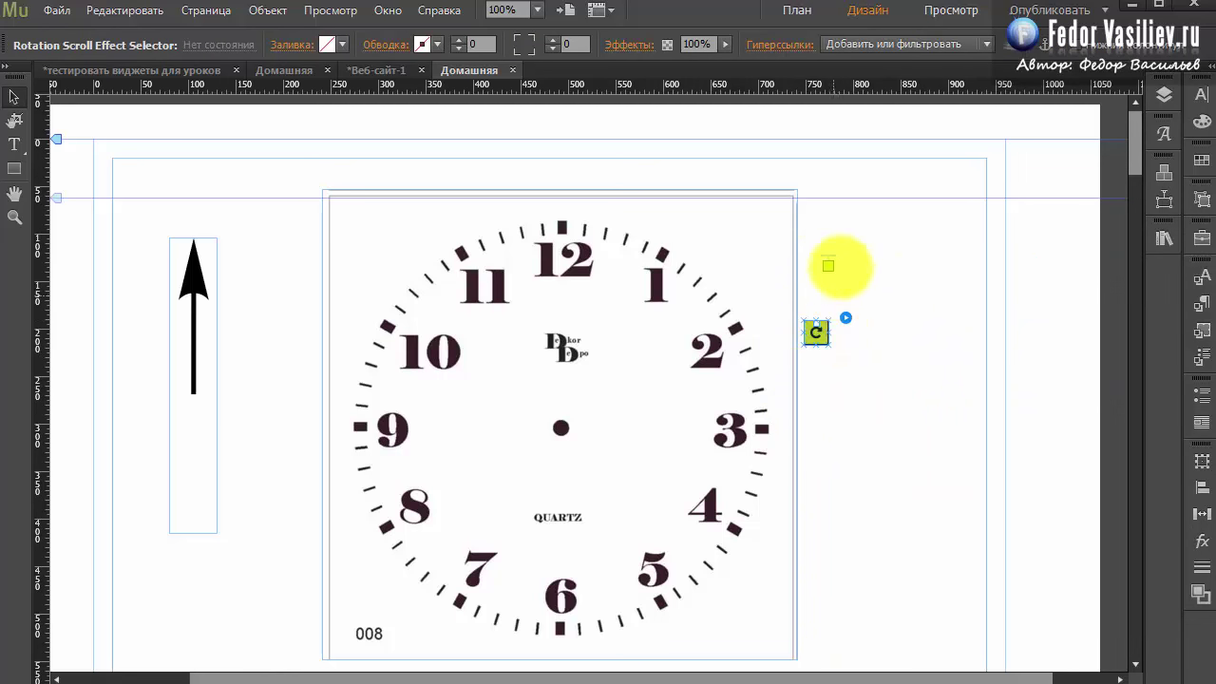
pyautogui.moveTo(827, 263)
pyautogui.mouseDown()
pyautogui.moveTo(909, 298)
pyautogui.moveTo(886, 337)
pyautogui.mouseUp()
# Open the Rotation Point Selector's options and examine its Unique Selector Name.
pyautogui.click(814, 337)
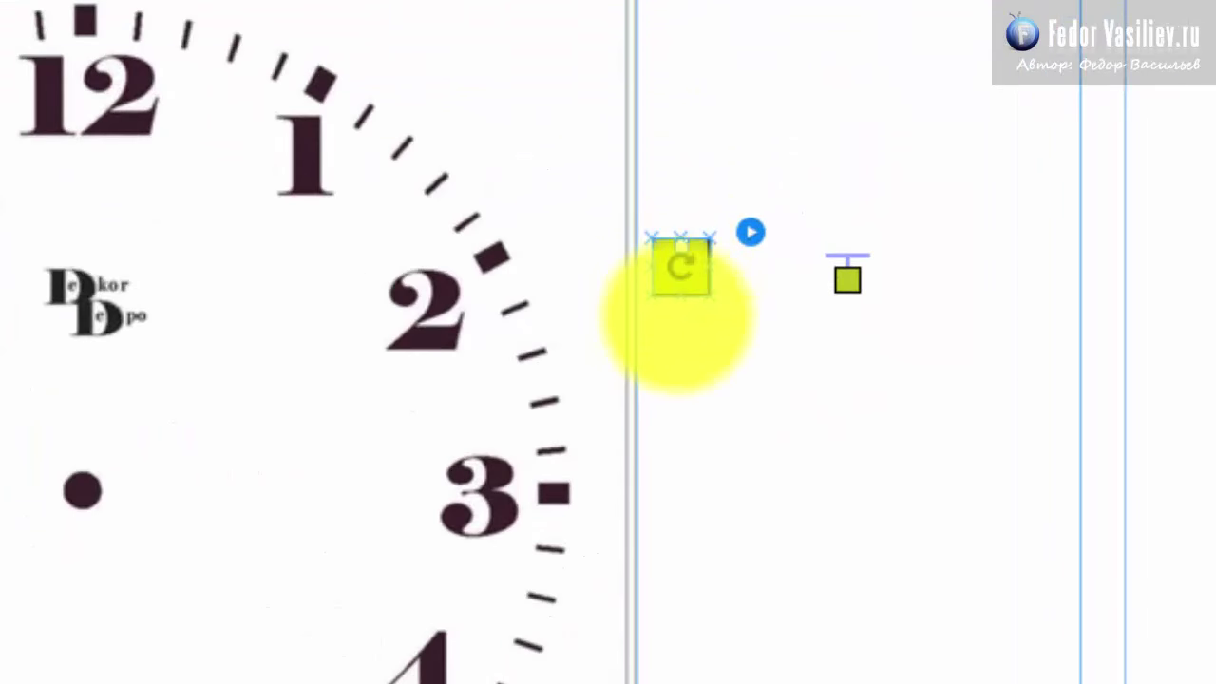
pyautogui.click(751, 232)
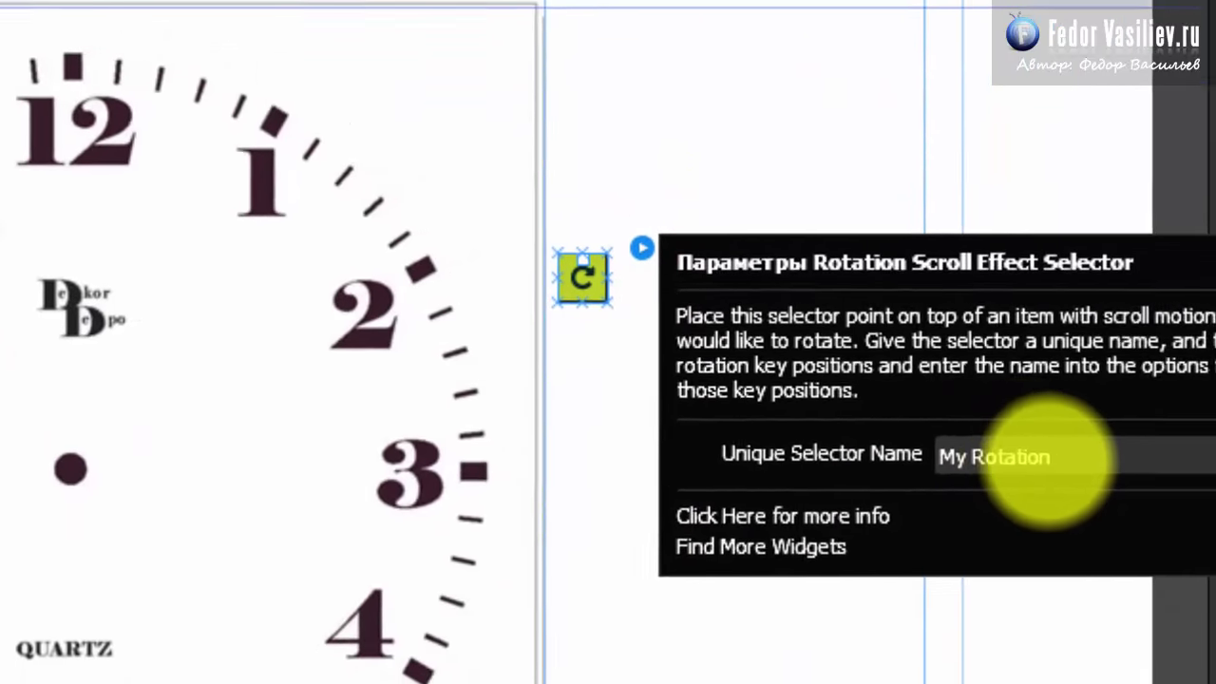
pyautogui.click(1047, 450)
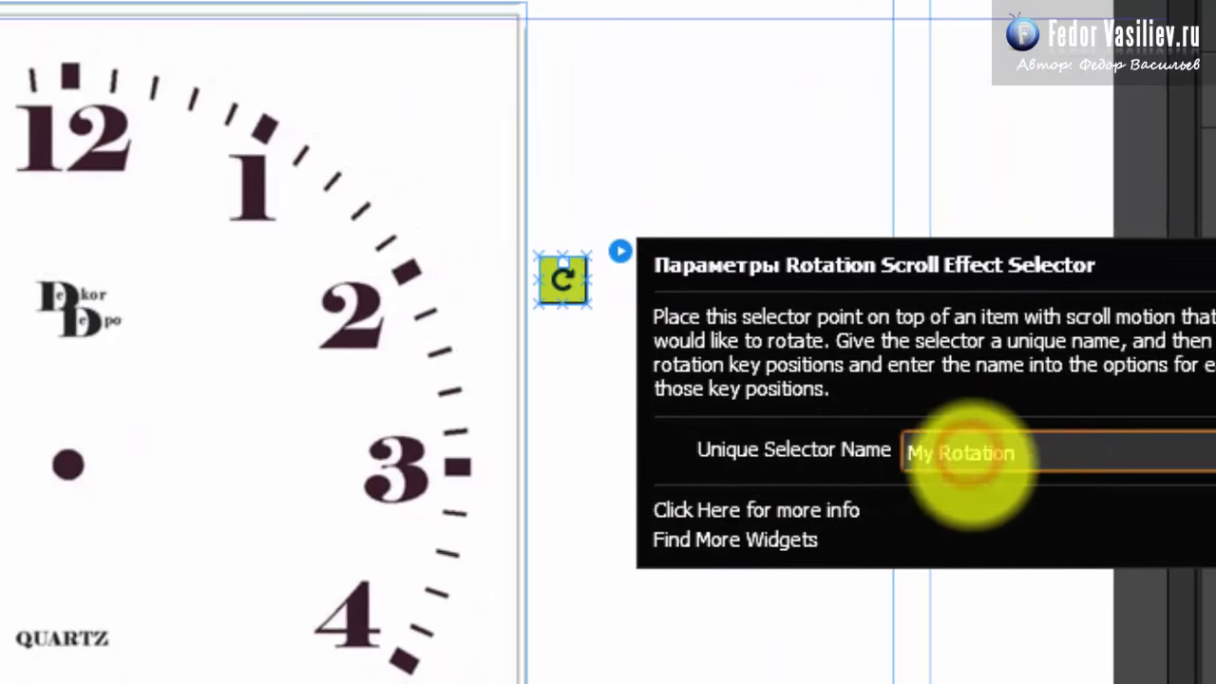
pyautogui.moveTo(1053, 447); pyautogui.dragTo(798, 437)
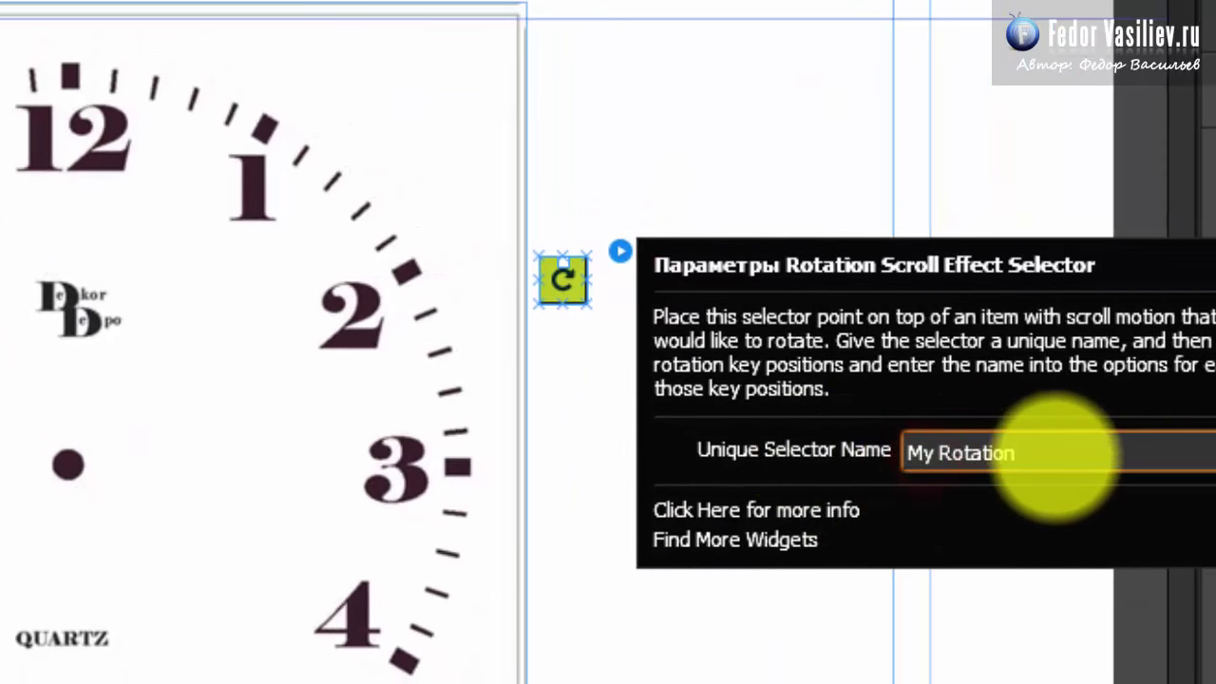
pyautogui.moveTo(1056, 452); pyautogui.dragTo(909, 452)
pyautogui.click(928, 454)
pyautogui.moveTo(1040, 453); pyautogui.dragTo(907, 454)
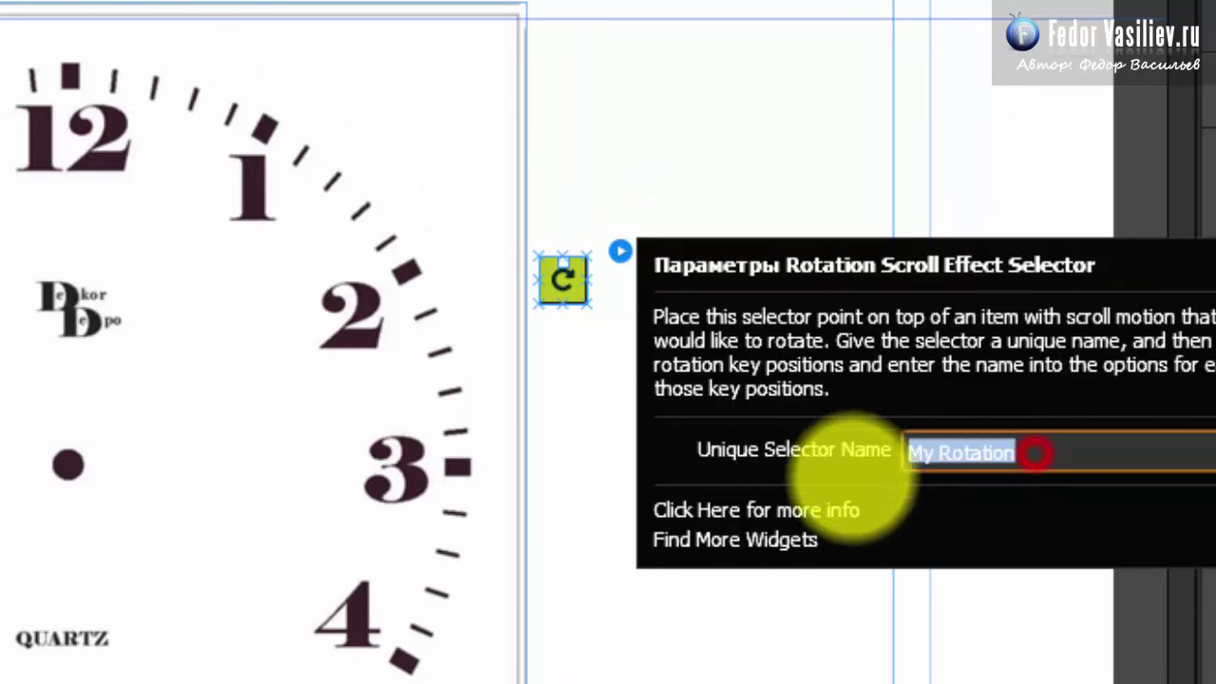
pyautogui.click(947, 453)
pyautogui.click(578, 440)
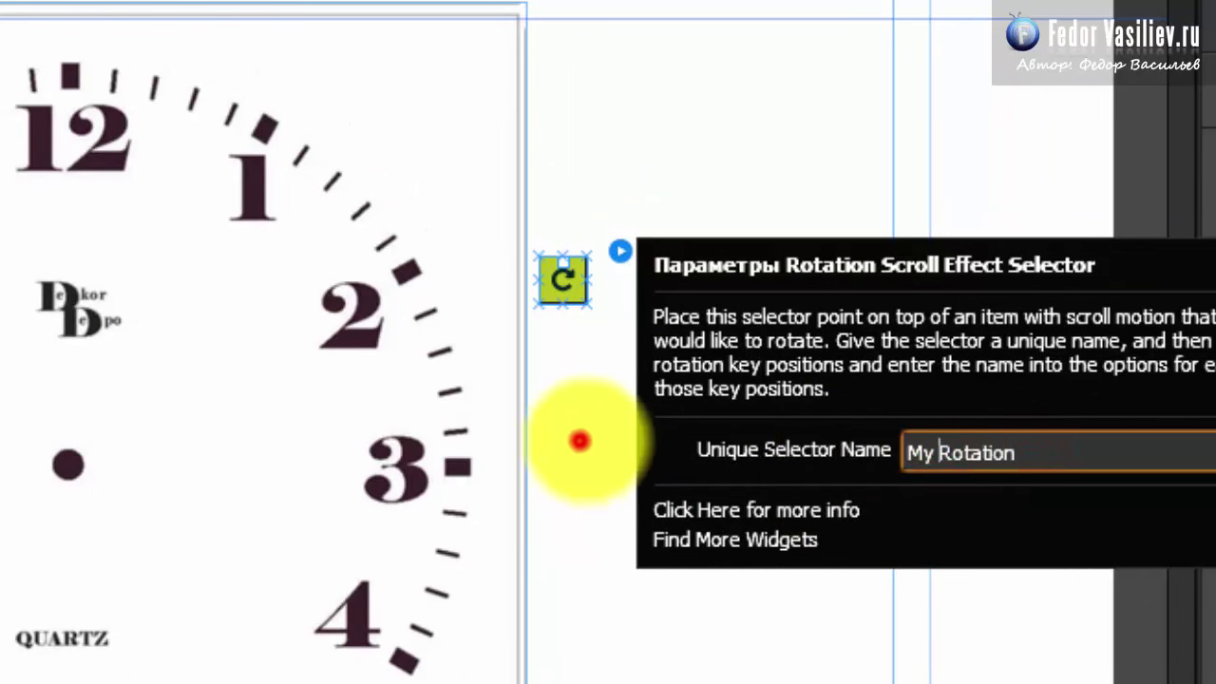
# Compare the key position's Selector Name with the Unique Selector Name of the rotation point selector.
pyautogui.click(698, 290)
pyautogui.click(752, 265)
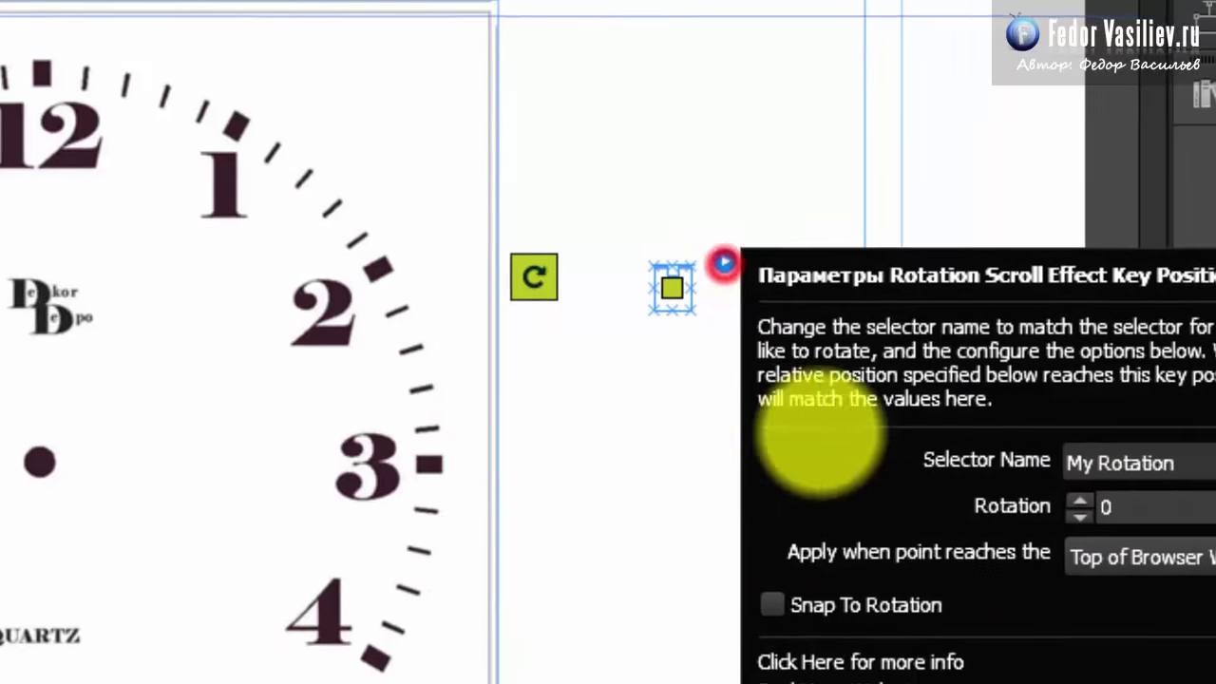
pyautogui.moveTo(1112, 447); pyautogui.dragTo(868, 437)
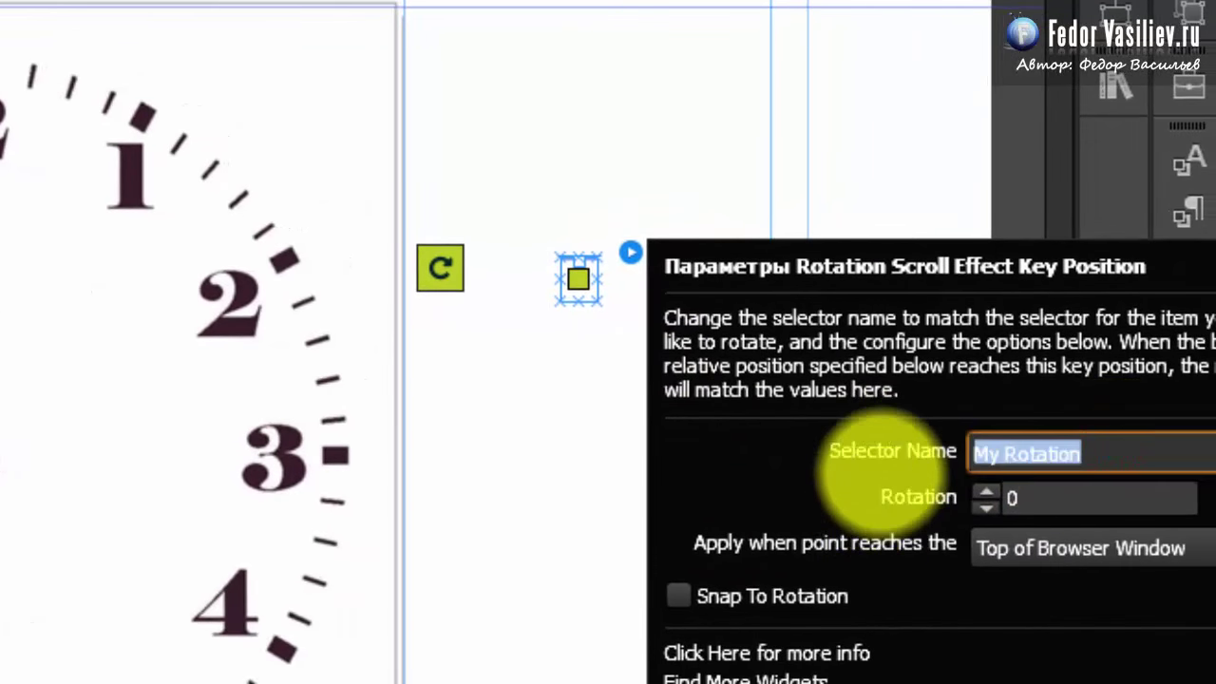
pyautogui.click(1009, 454)
pyautogui.moveTo(1105, 443); pyautogui.dragTo(867, 466)
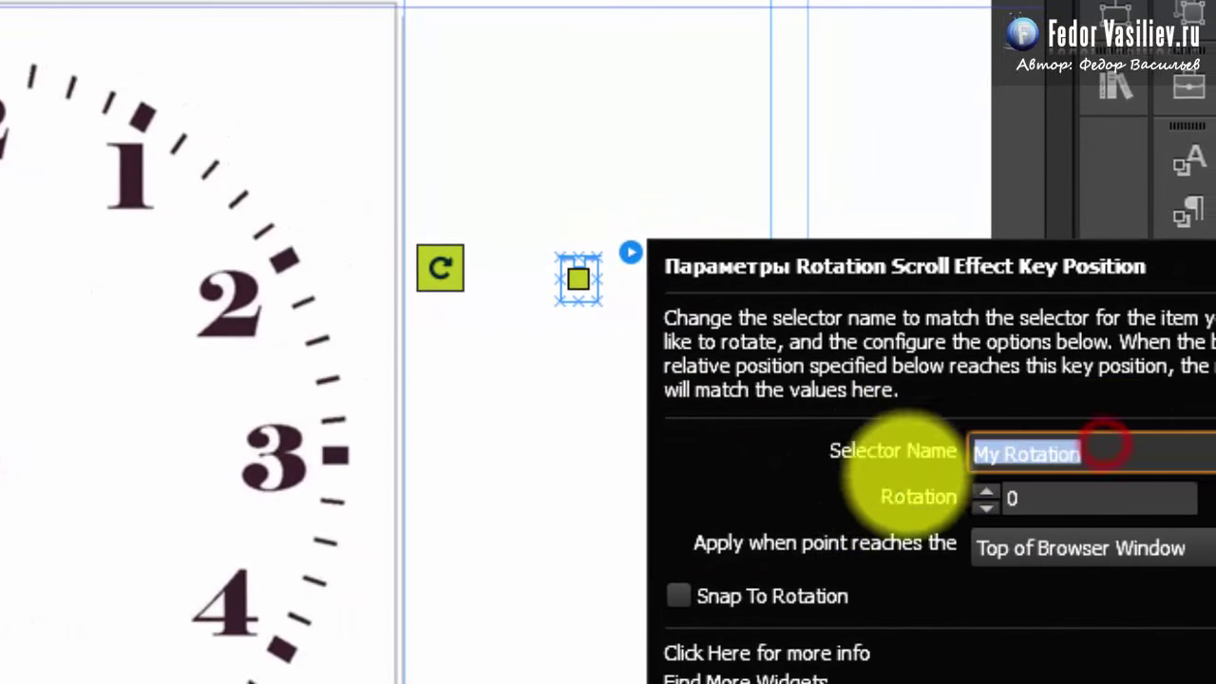
pyautogui.click(440, 272)
pyautogui.click(496, 239)
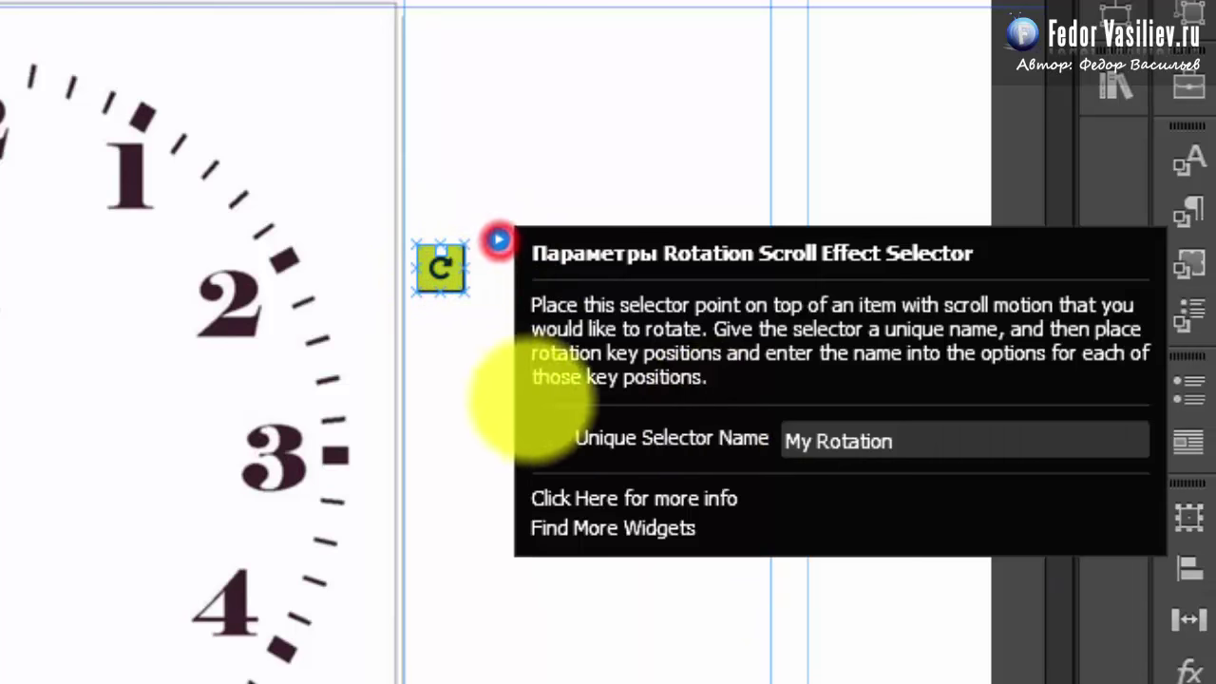
pyautogui.click(457, 358)
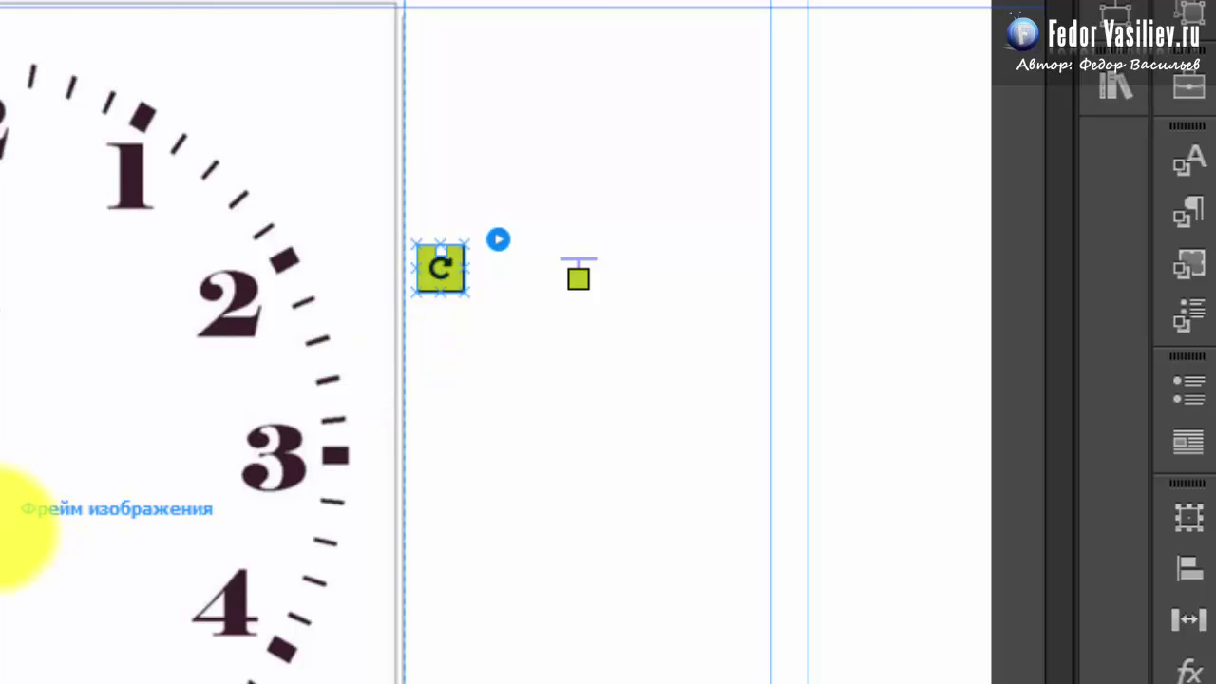
# Reopen the key position widget's options and recheck its Selector Name.
pyautogui.click(575, 279)
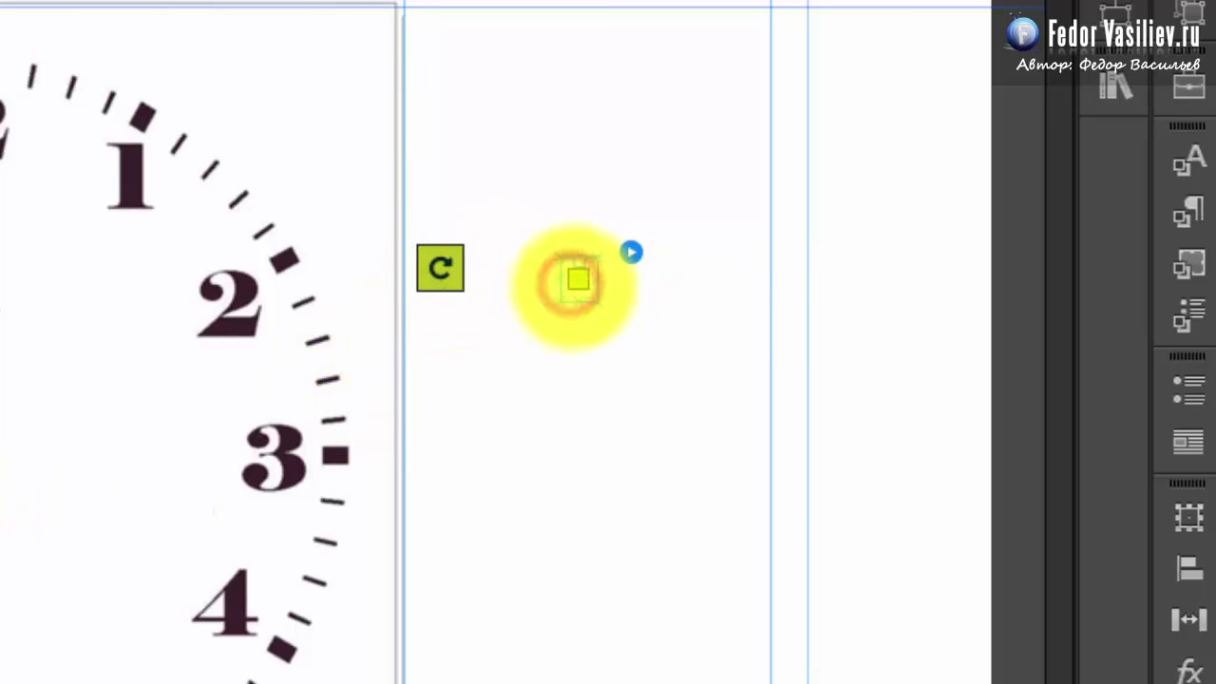
pyautogui.click(450, 282)
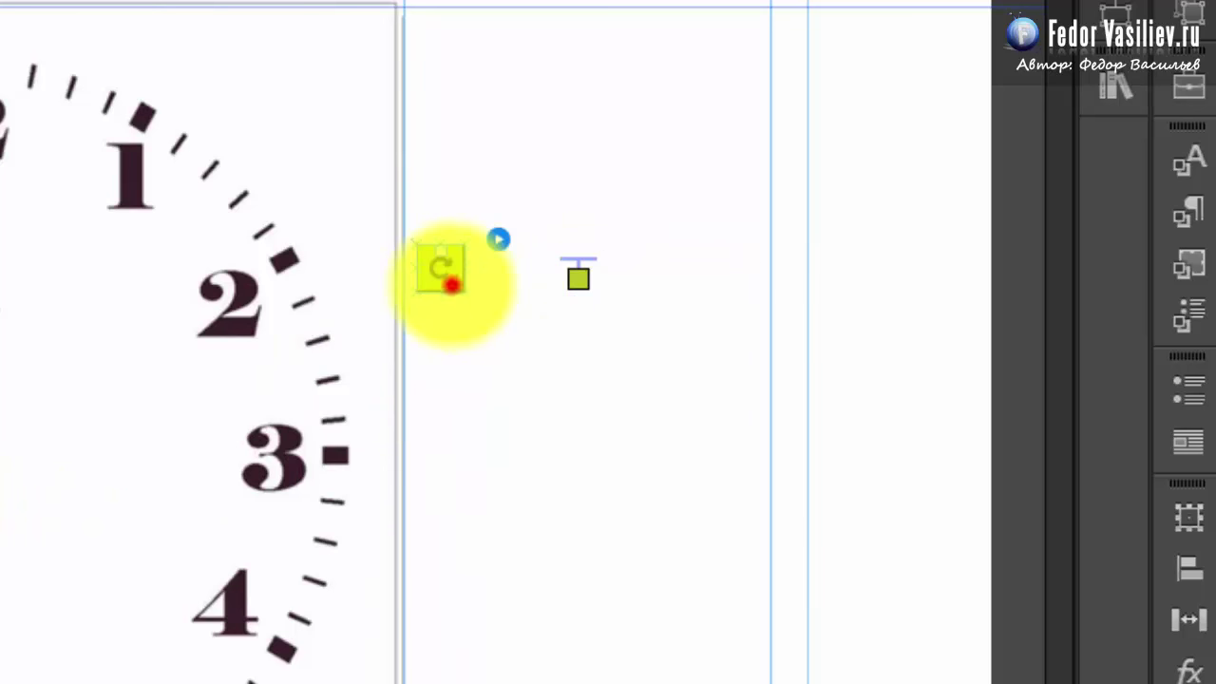
pyautogui.click(578, 279)
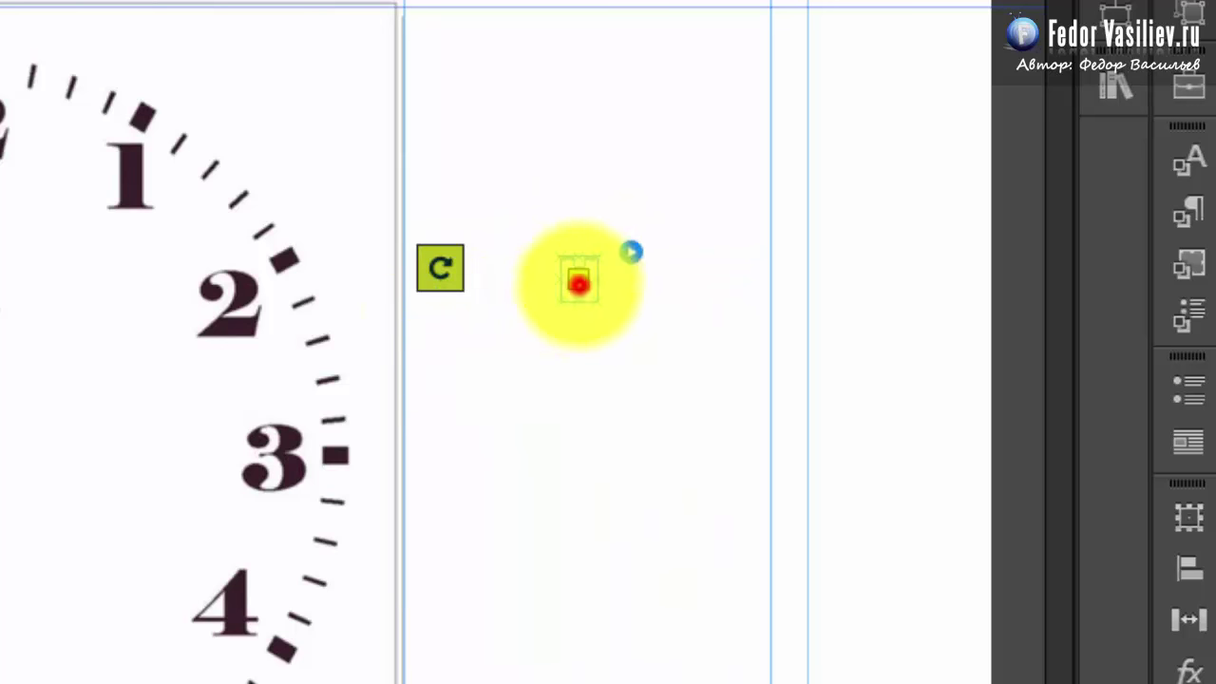
pyautogui.click(630, 252)
pyautogui.moveTo(1092, 454); pyautogui.dragTo(892, 447)
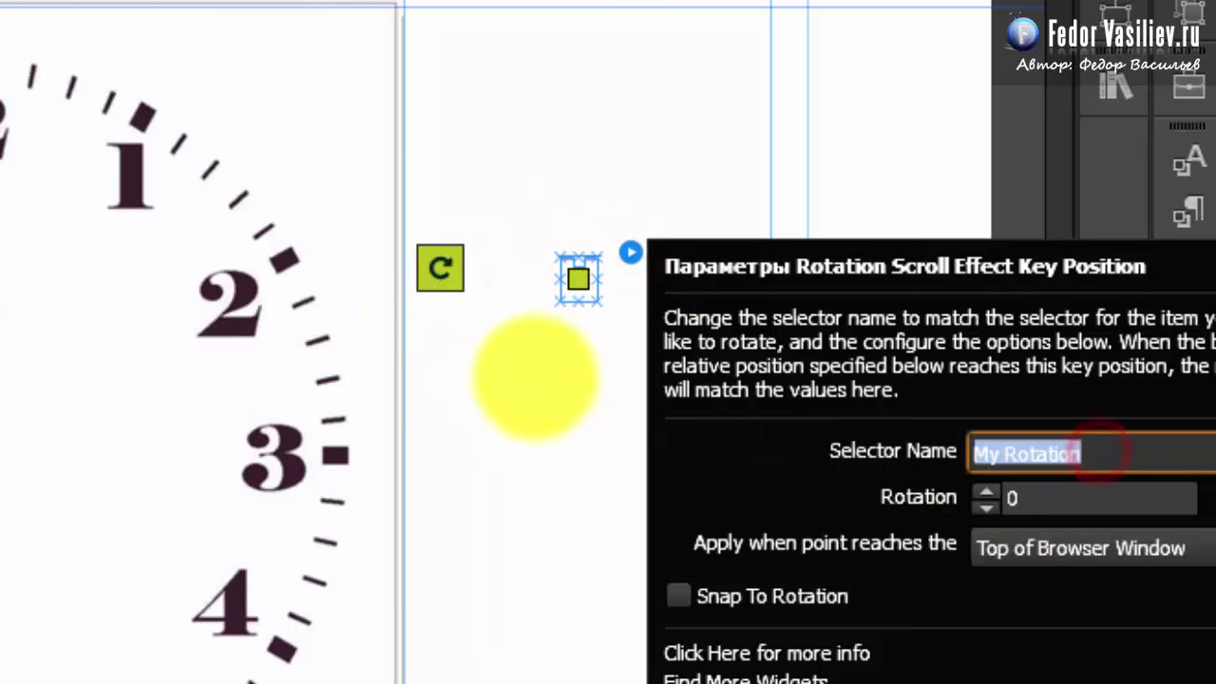
# Recheck the key position's Selector Name against the rotation point selector's Unique Selector Name in both widgets' options.
pyautogui.click(522, 370)
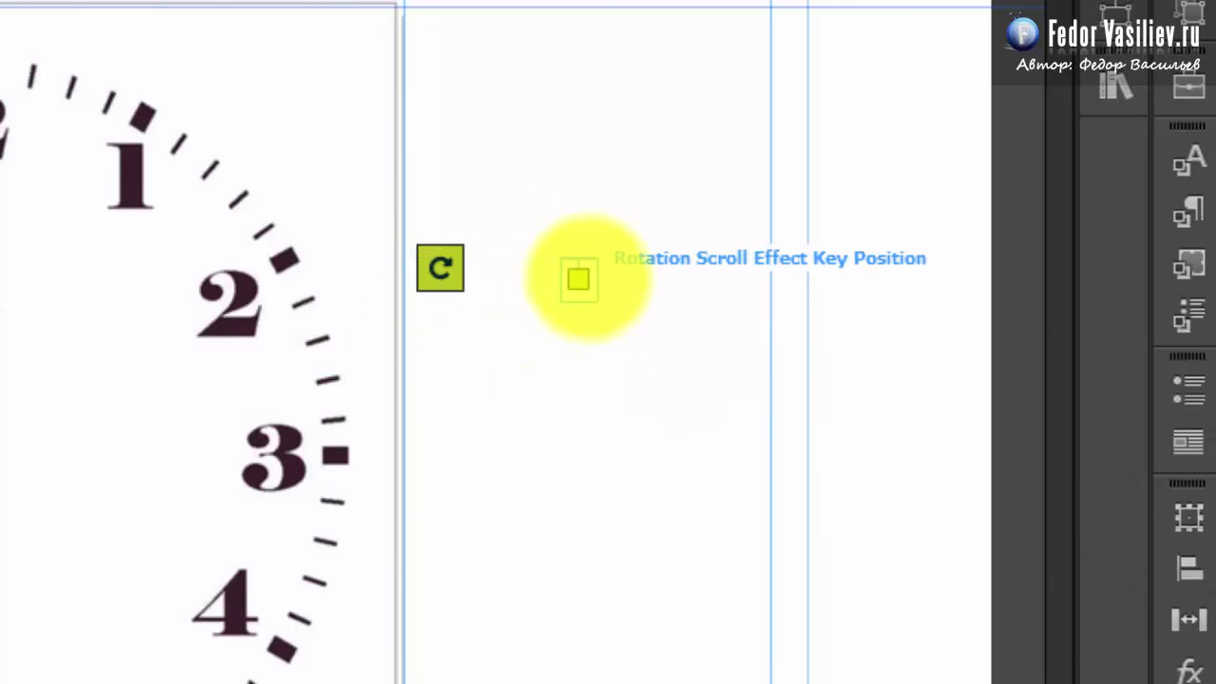
pyautogui.click(581, 278)
pyautogui.click(631, 252)
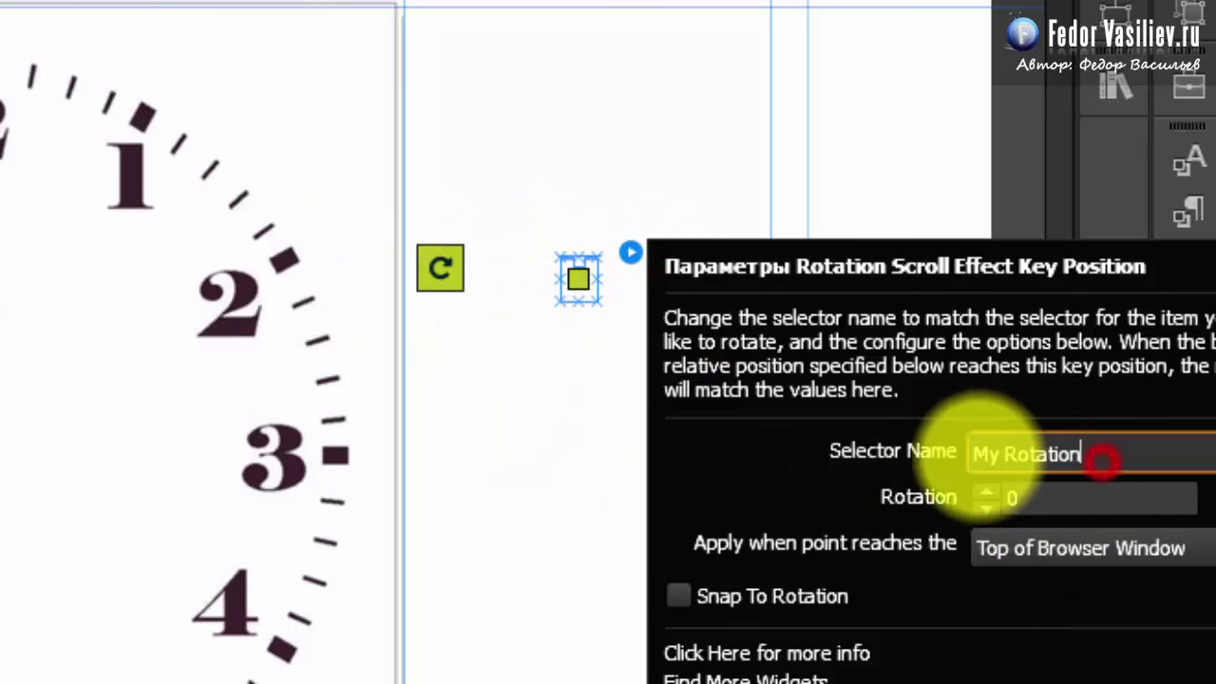
pyautogui.click(645, 421)
pyautogui.click(437, 273)
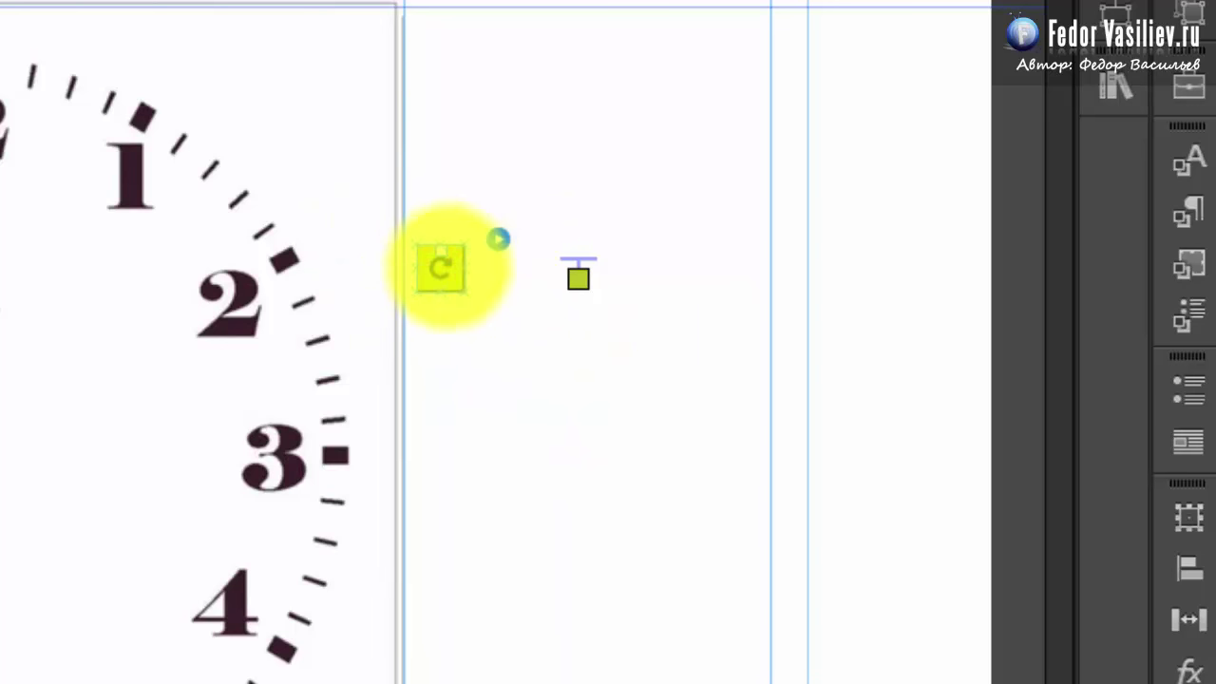
pyautogui.click(499, 239)
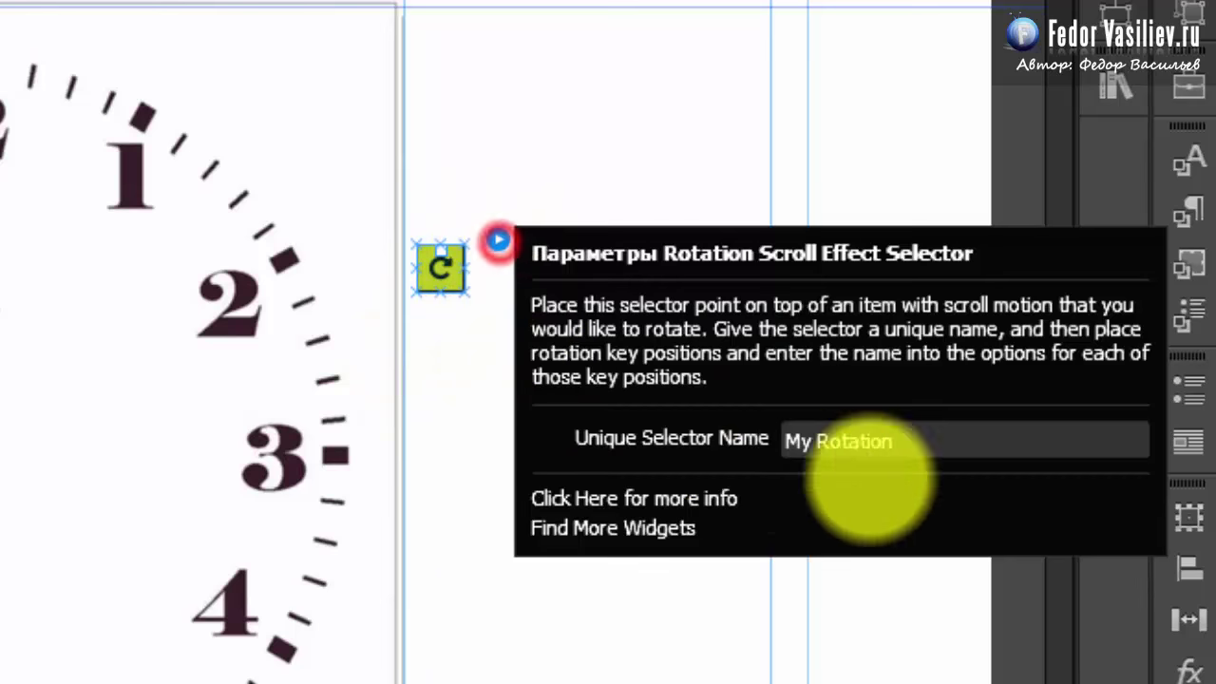
pyautogui.click(937, 434)
pyautogui.click(442, 366)
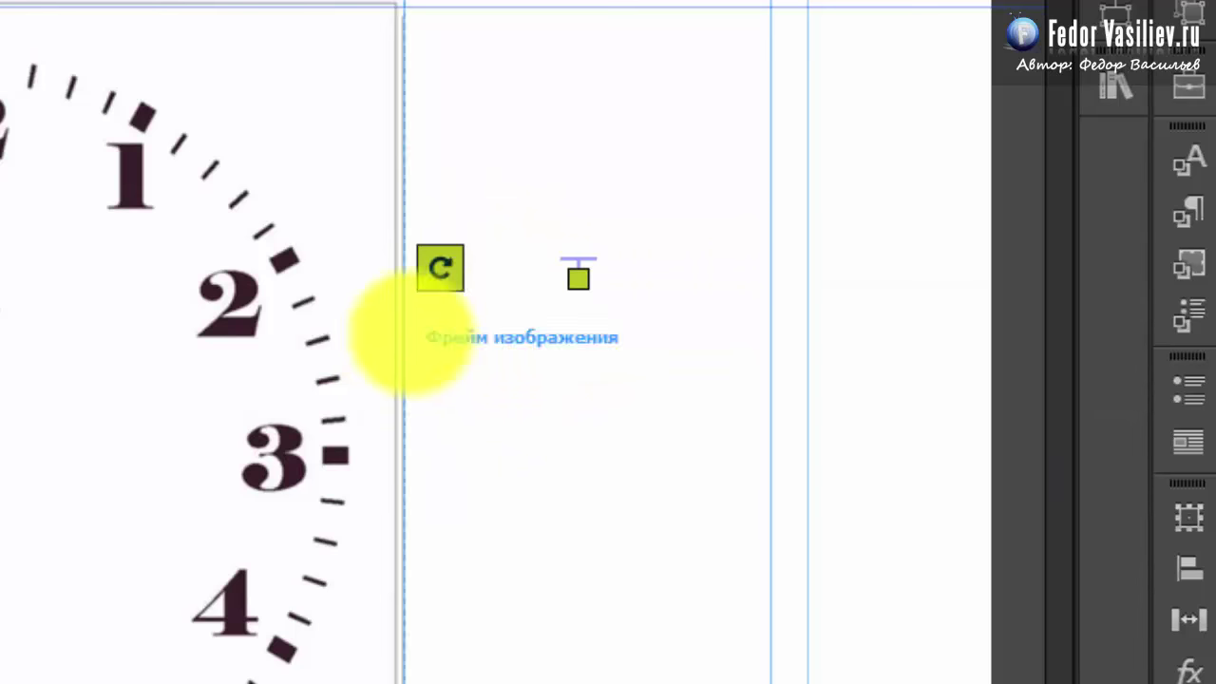
# Return to the key position widget's options and examine its Selector Name once more.
pyautogui.click(442, 271)
pyautogui.click(577, 280)
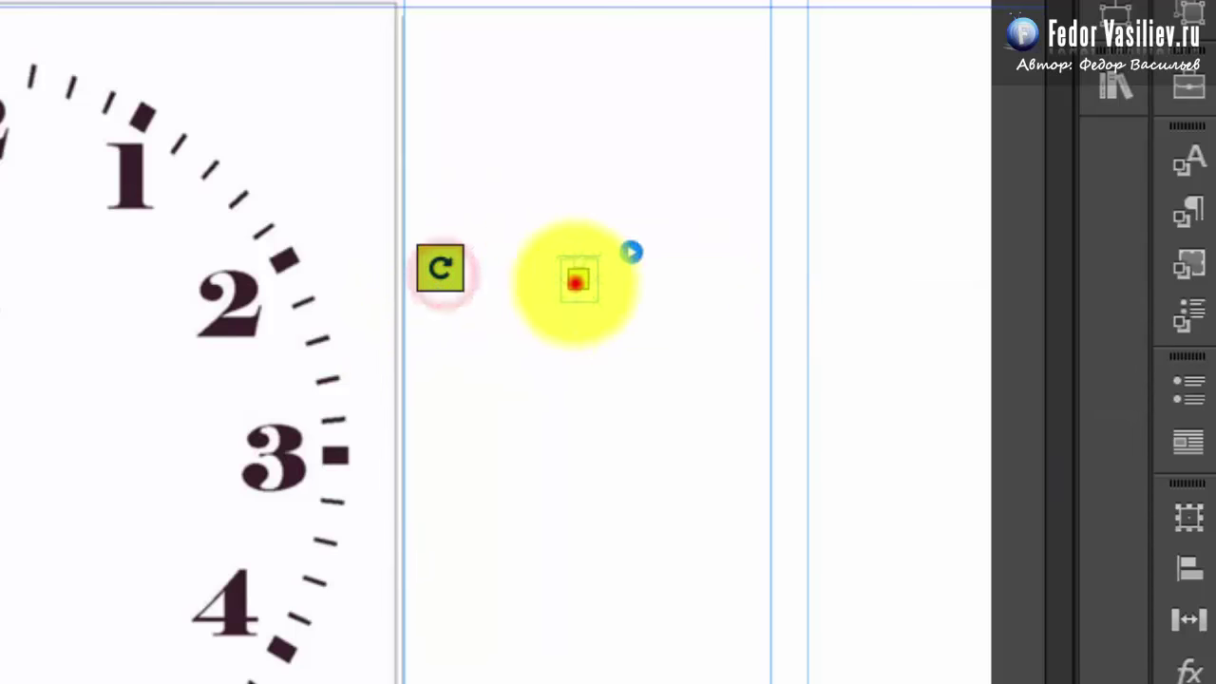
pyautogui.click(631, 251)
pyautogui.click(1097, 442)
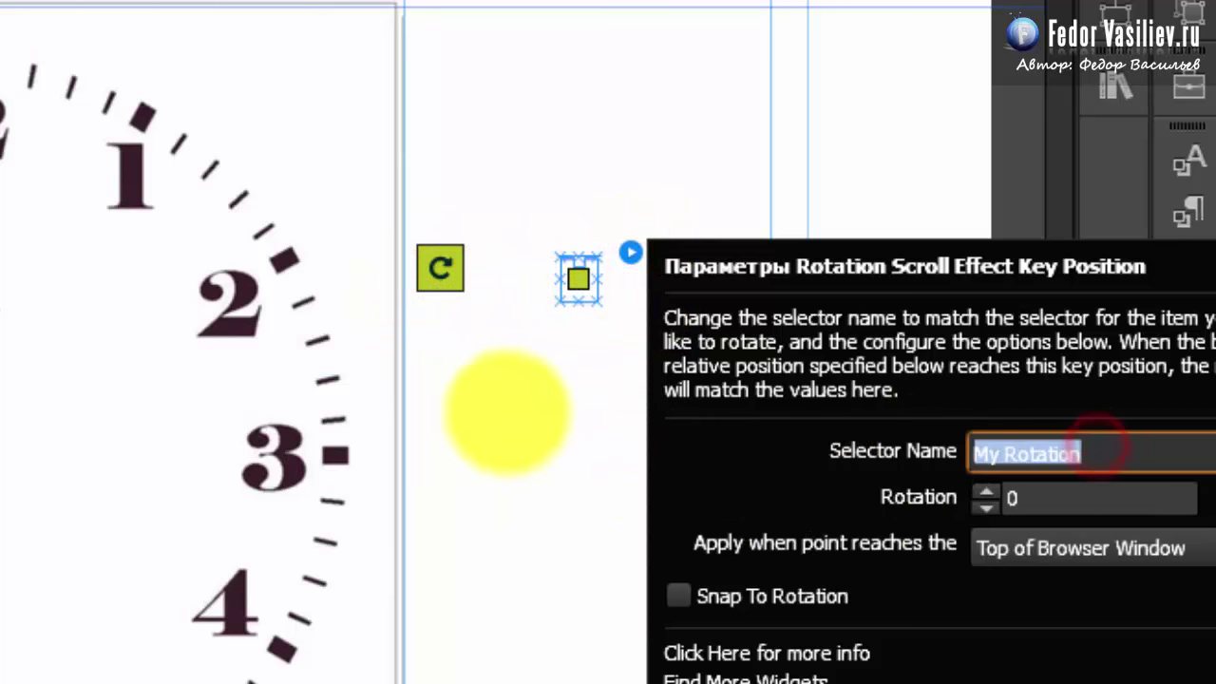
pyautogui.click(491, 408)
# Examine the Rotation value in the key position widget's options.
pyautogui.click(580, 277)
pyautogui.click(631, 253)
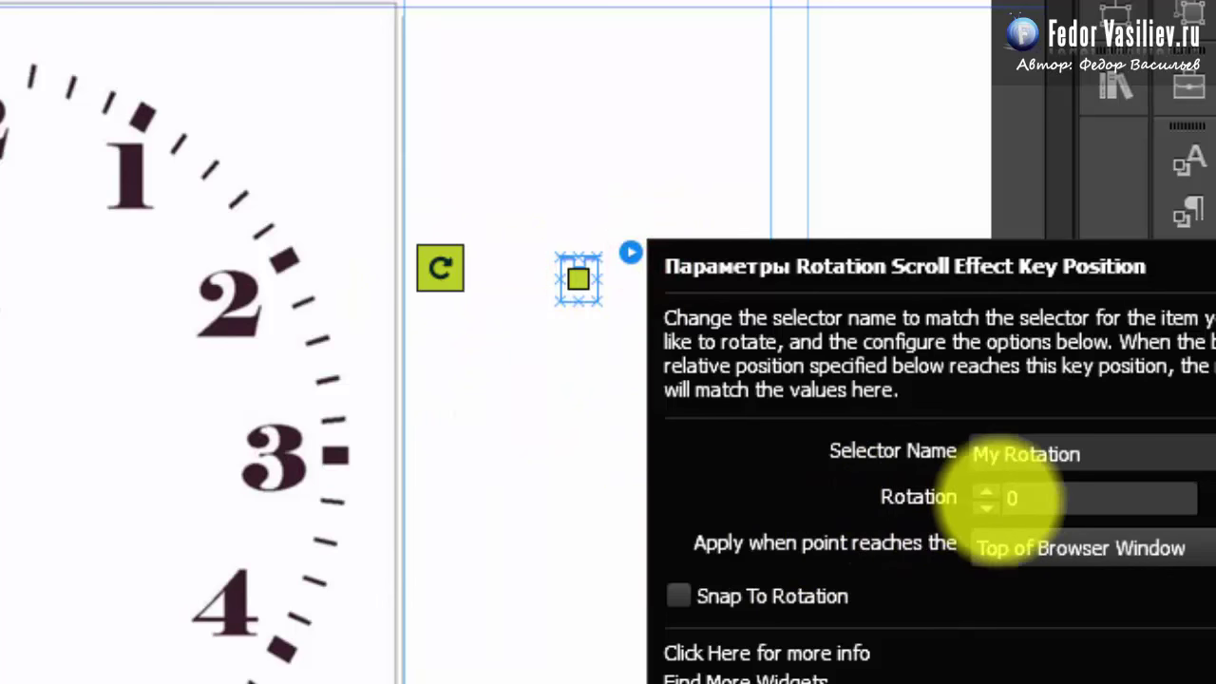
pyautogui.click(1040, 497)
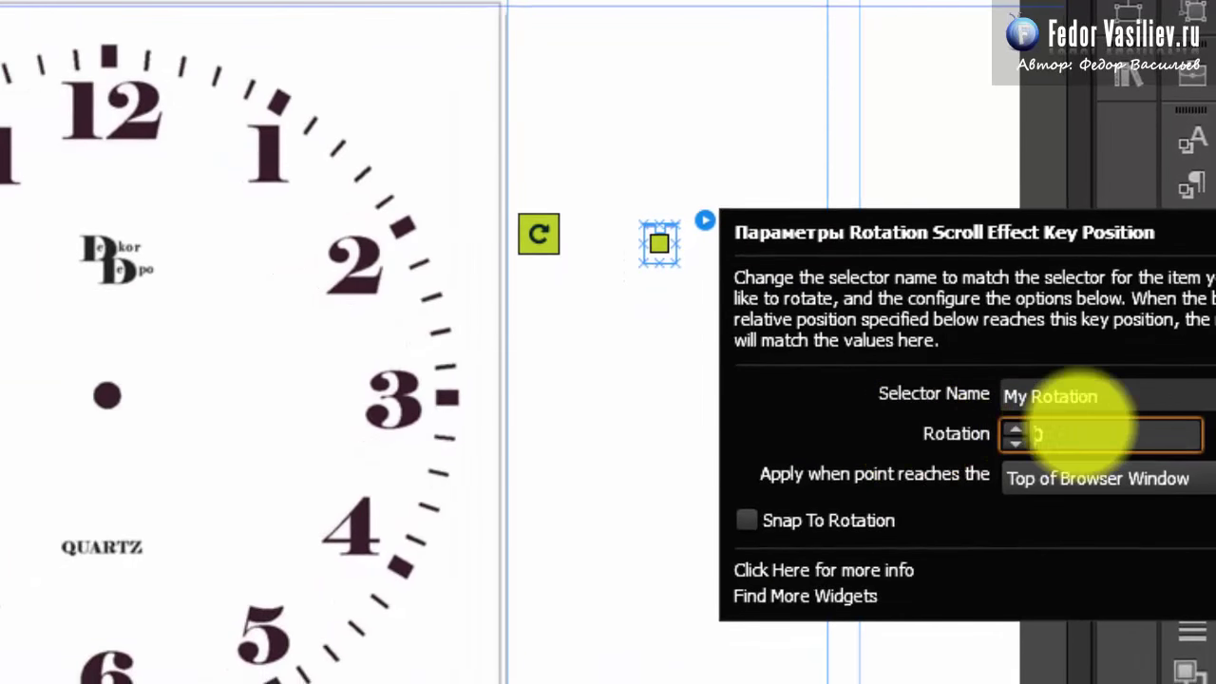
pyautogui.click(1058, 434)
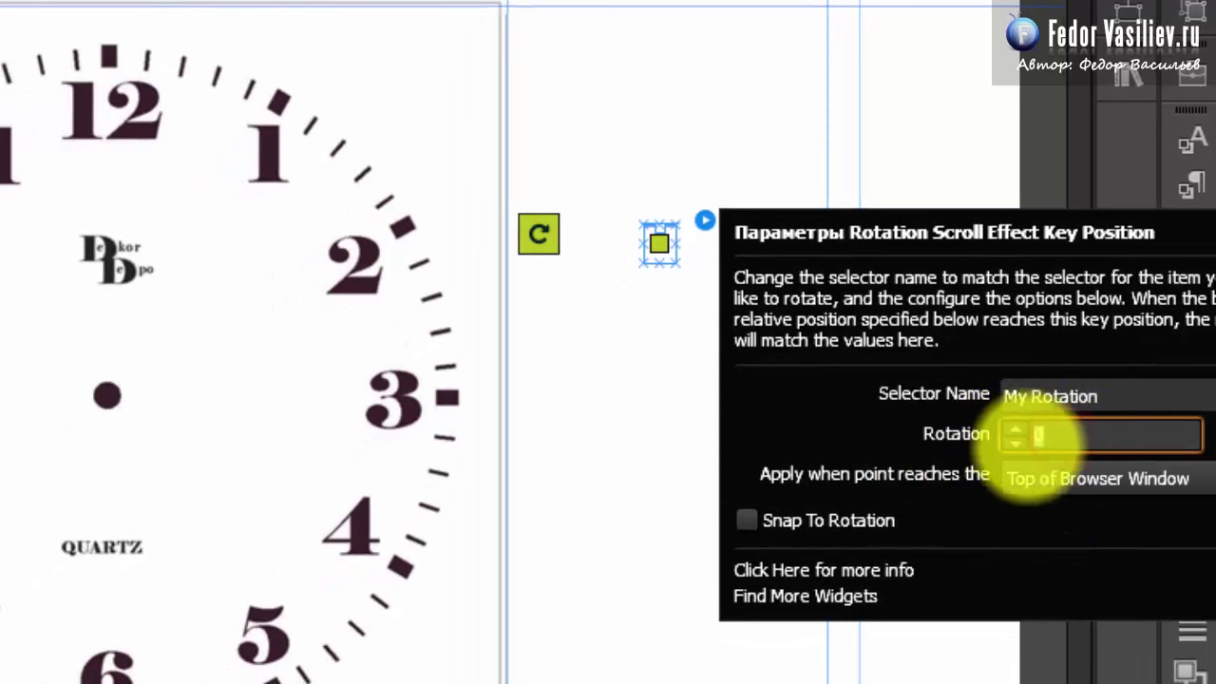
pyautogui.click(1059, 435)
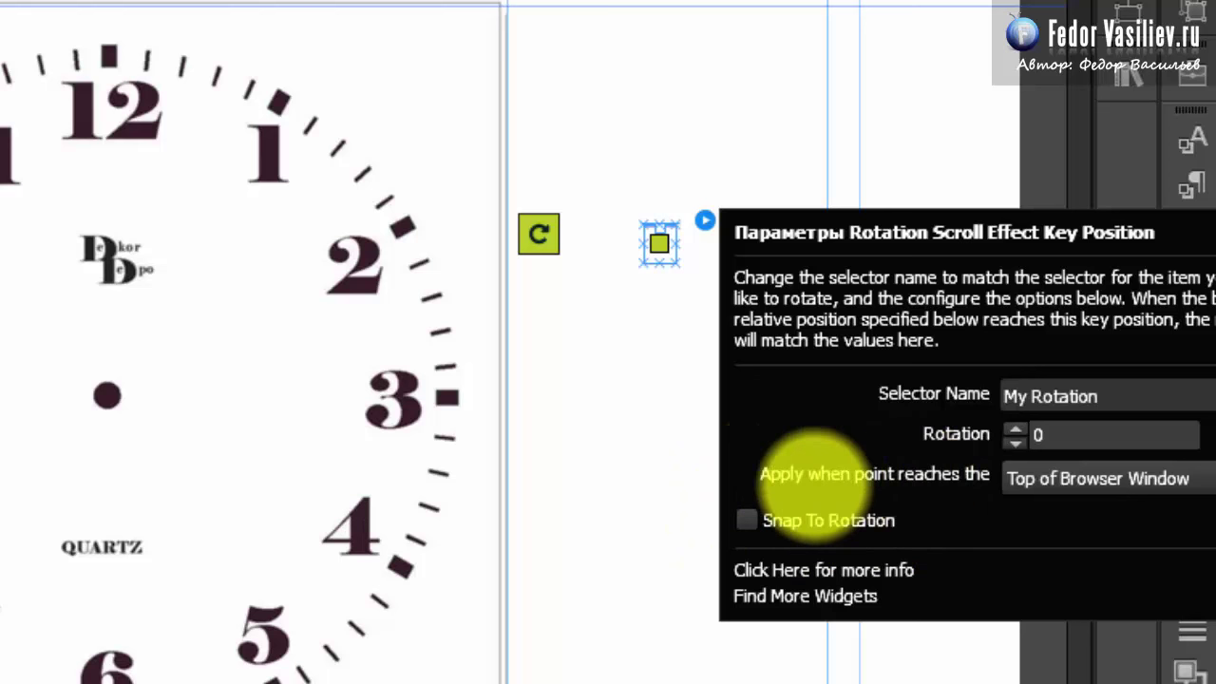
# Review the key position's browser window trigger choices, keep Top of Browser Window, and try the Snap To Rotation option.
pyautogui.click(1017, 480)
pyautogui.click(1017, 479)
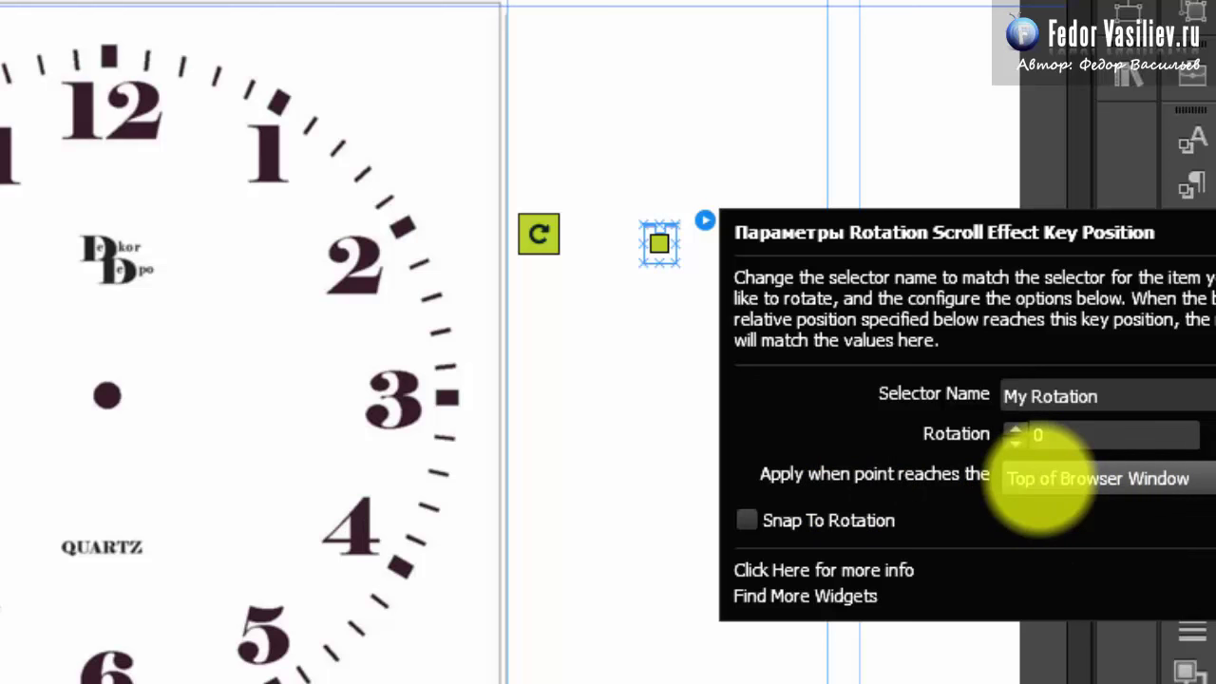
pyautogui.click(1038, 480)
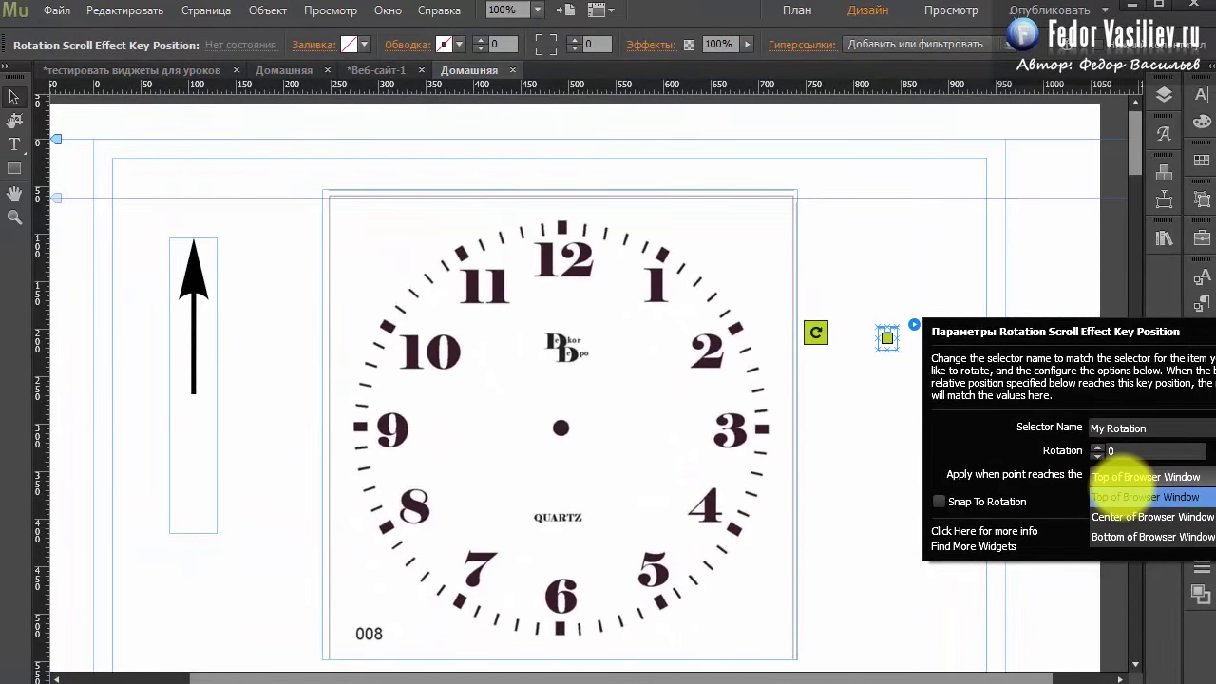
pyautogui.click(1112, 496)
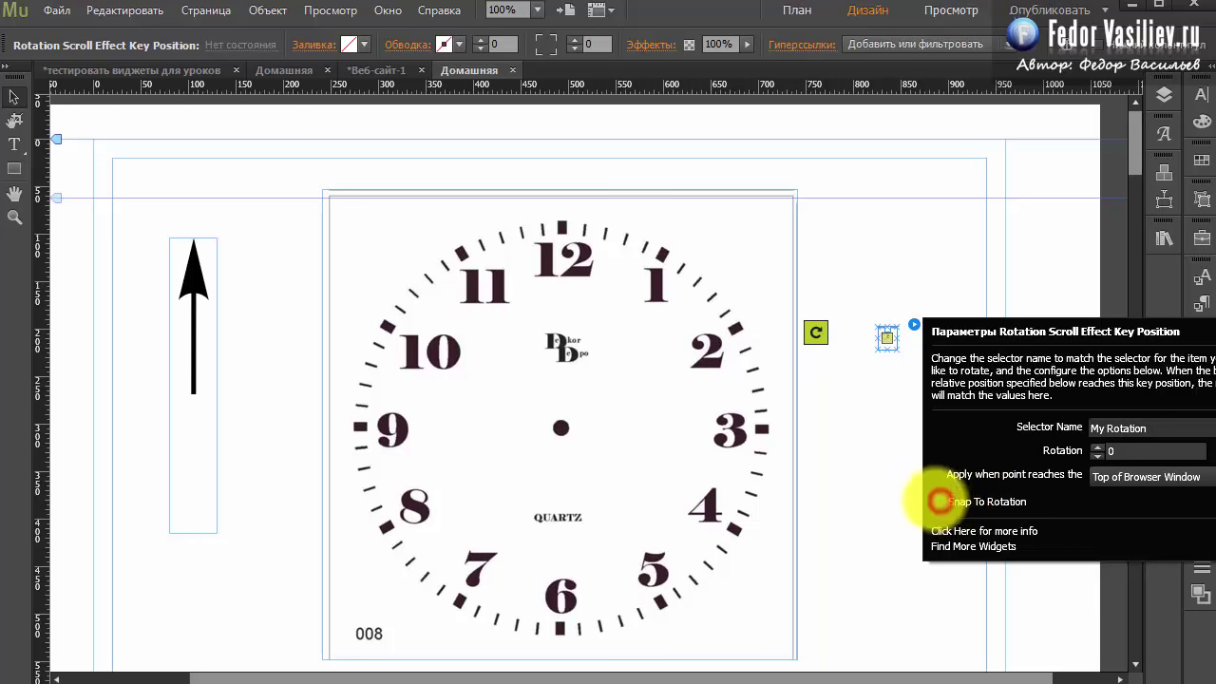
pyautogui.click(938, 501)
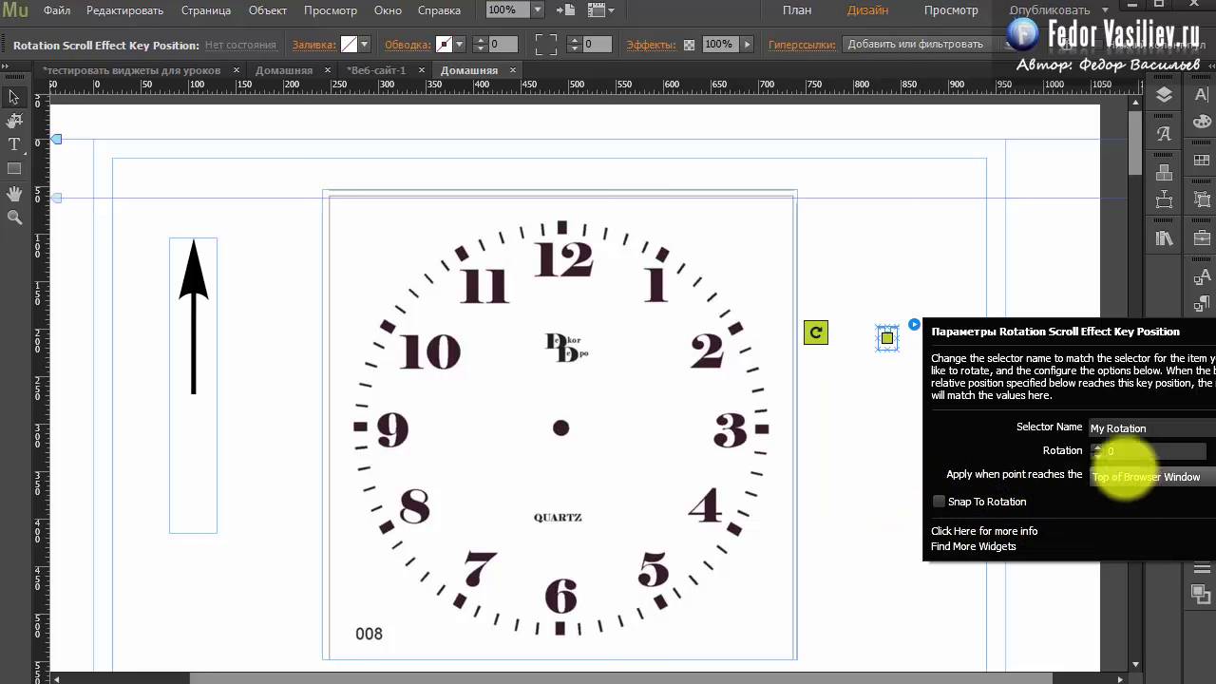
# Review the key position's Selector Name and Rotation fields, and close its options.
pyautogui.click(1135, 427)
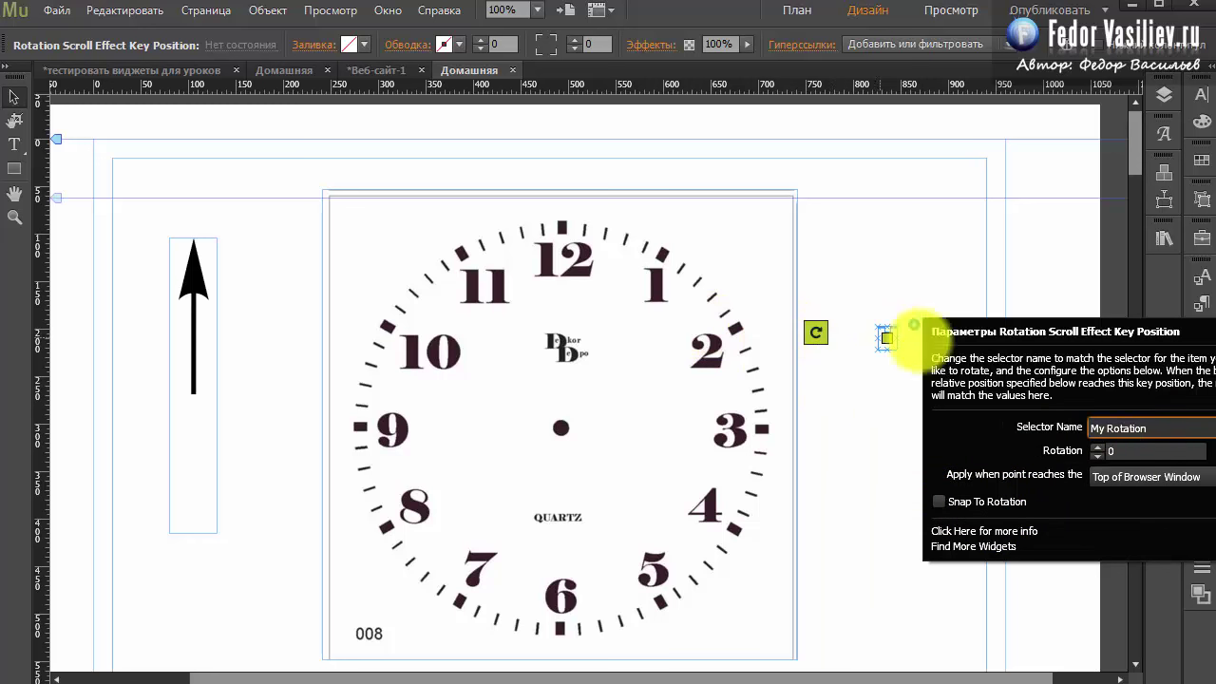
pyautogui.click(1107, 452)
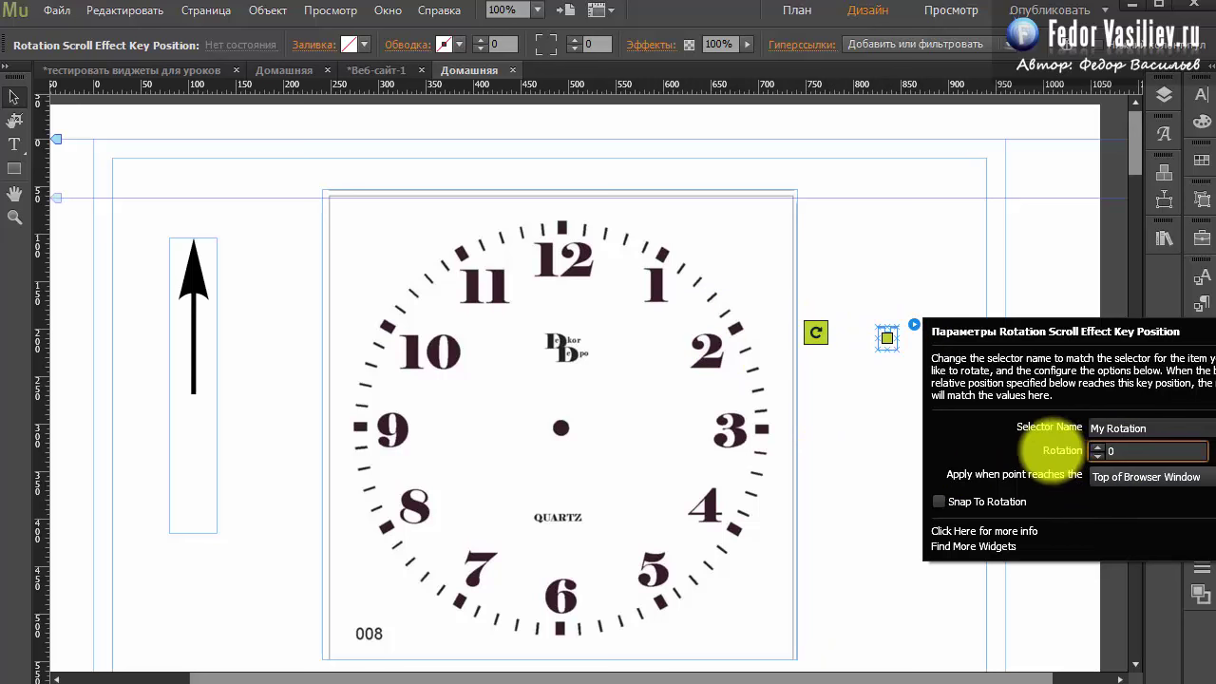
pyautogui.click(1123, 448)
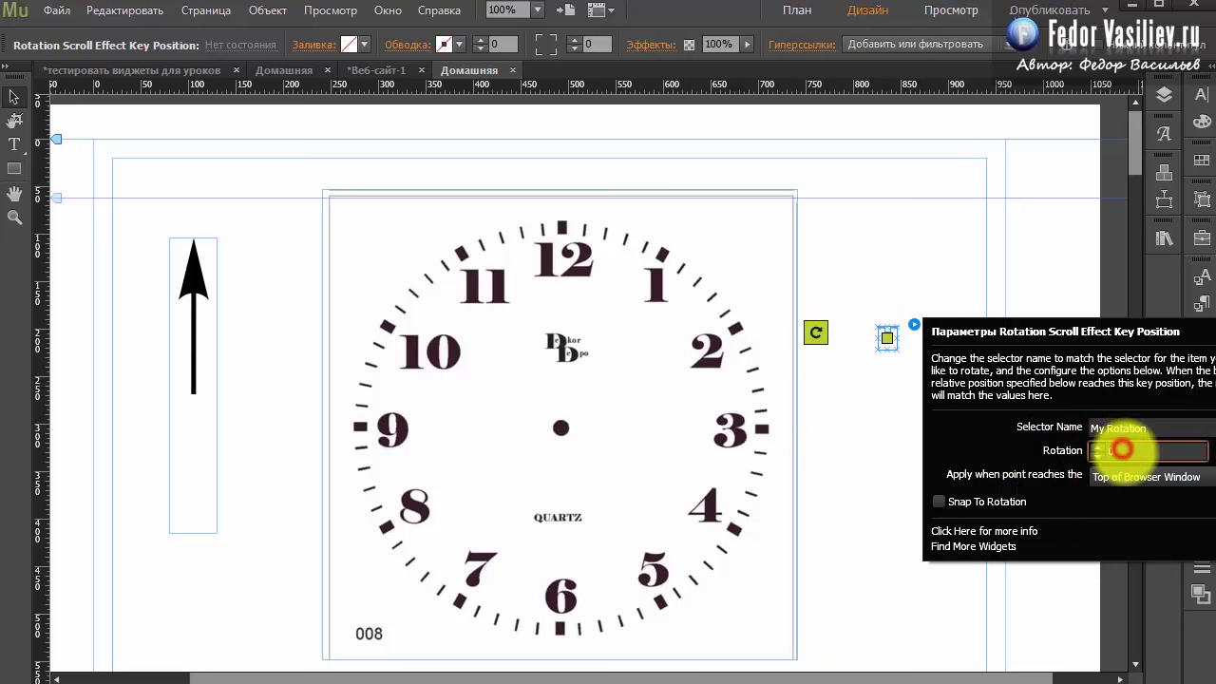
pyautogui.click(845, 411)
# Examine how the key position's Selector Name links it to the rotation point selector widget.
pyautogui.click(815, 332)
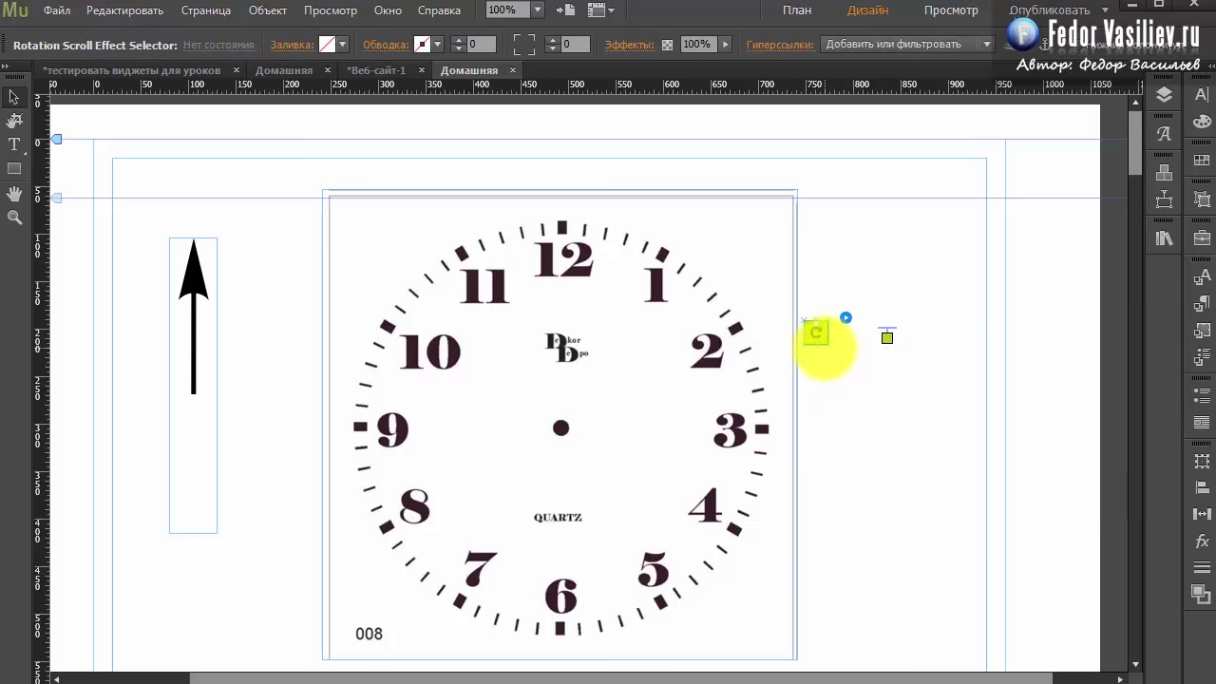
pyautogui.click(887, 339)
pyautogui.click(913, 328)
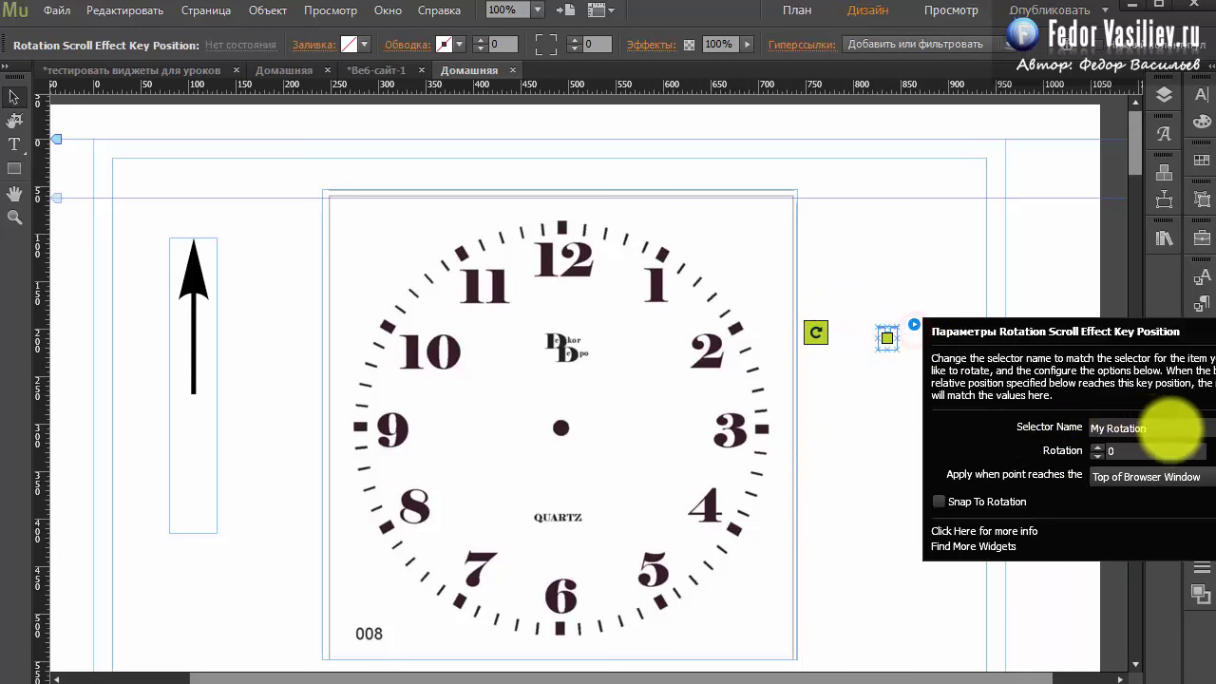
pyautogui.click(1169, 429)
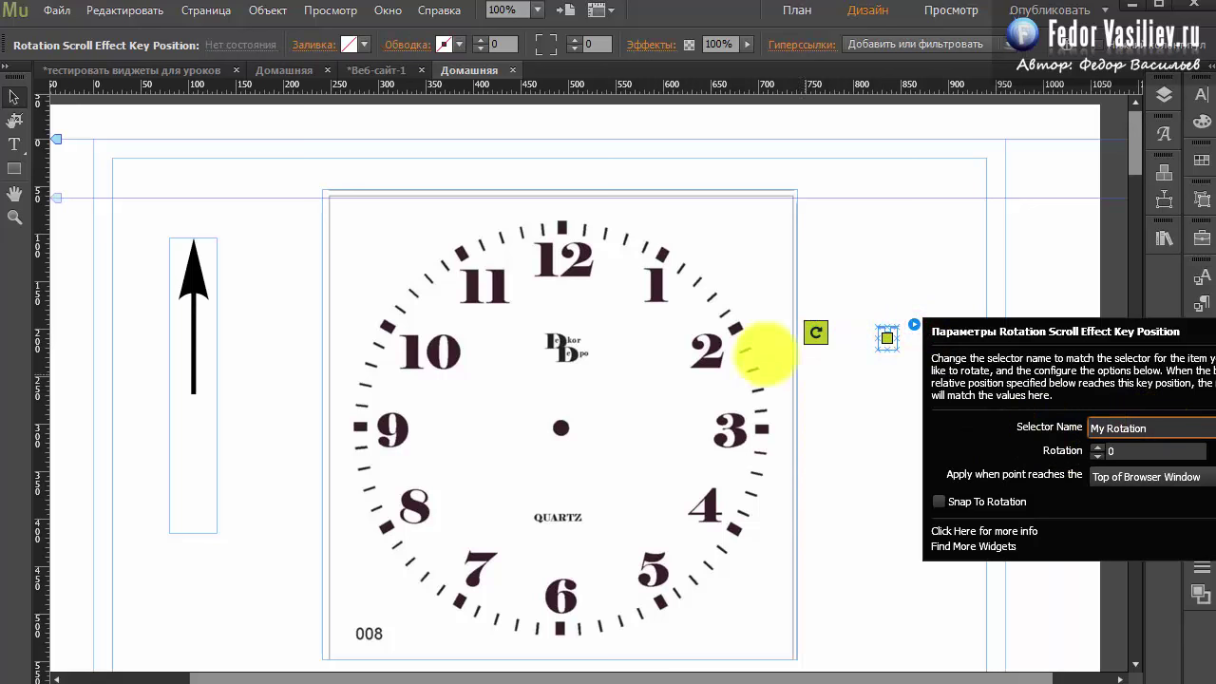
pyautogui.click(889, 336)
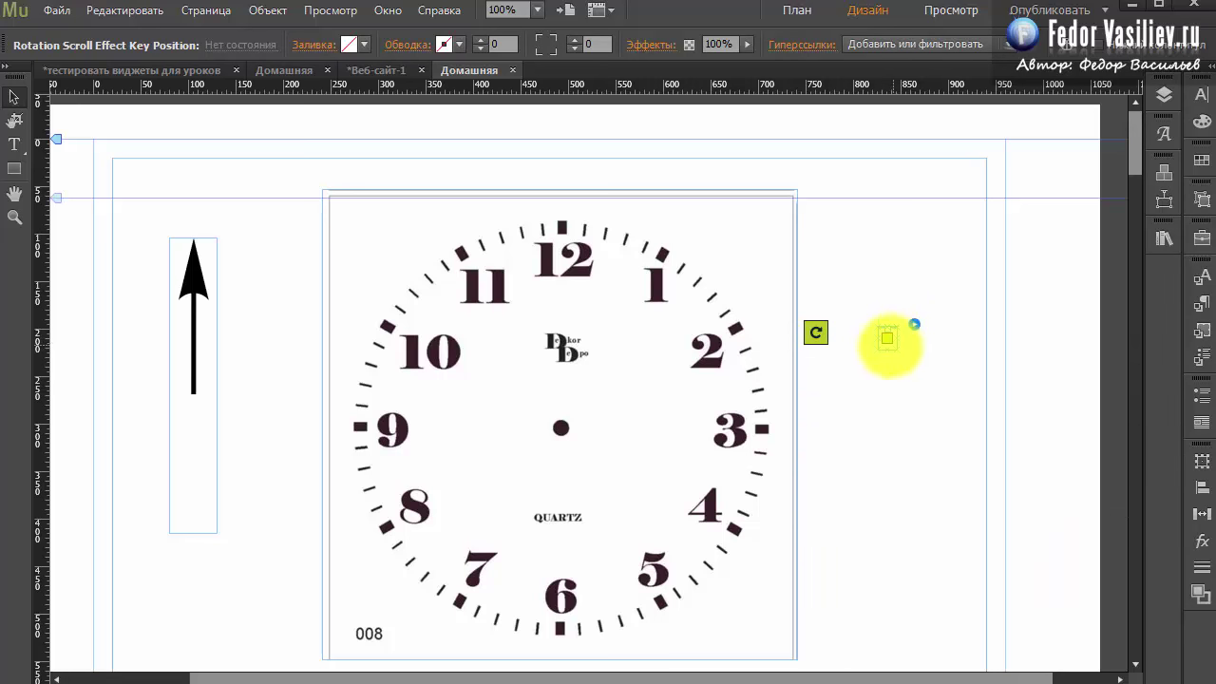
pyautogui.click(814, 331)
pyautogui.click(887, 337)
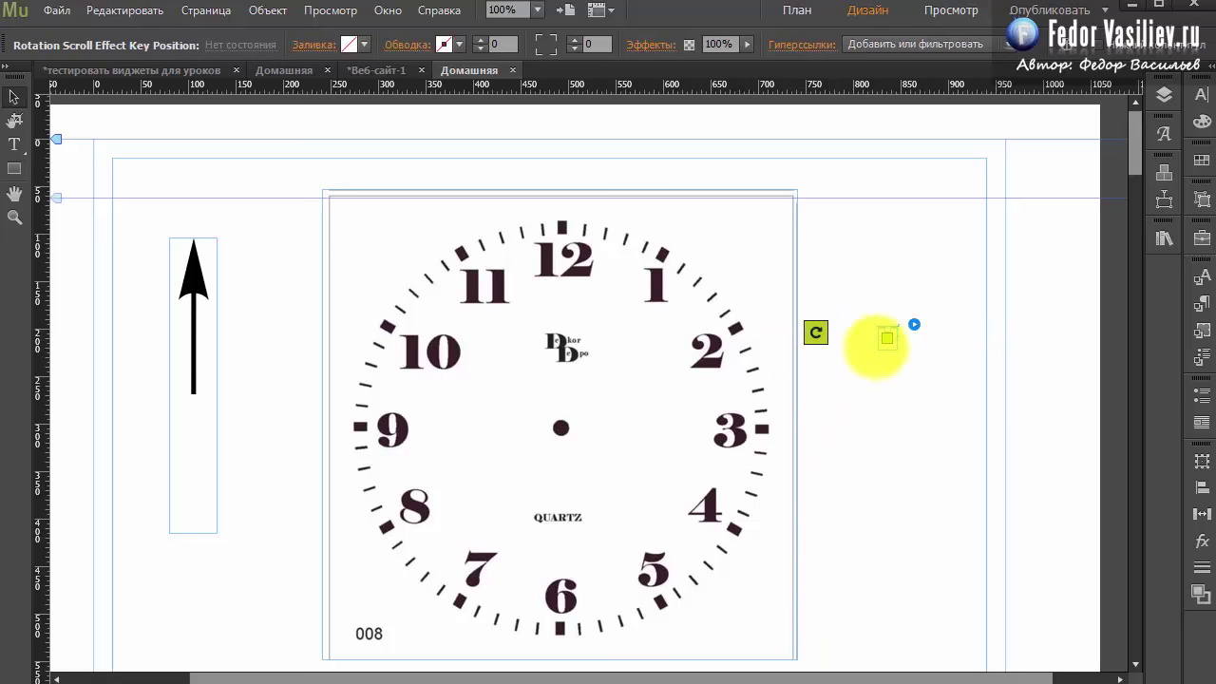
pyautogui.click(914, 325)
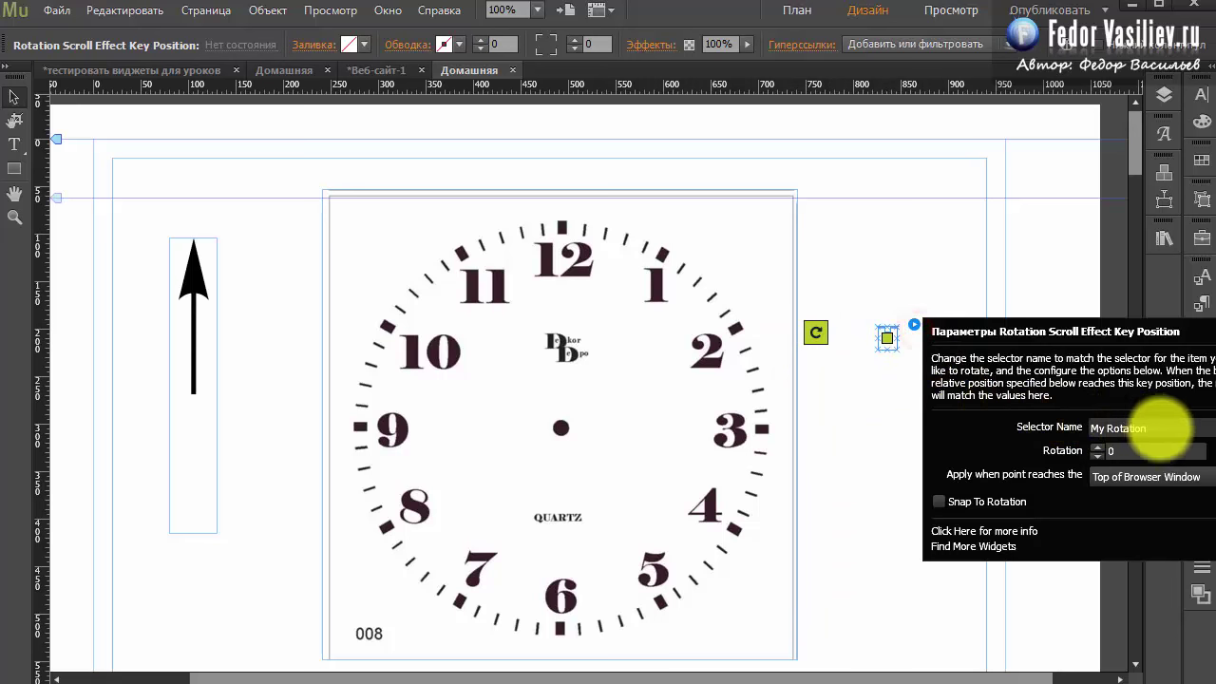
pyautogui.click(1168, 427)
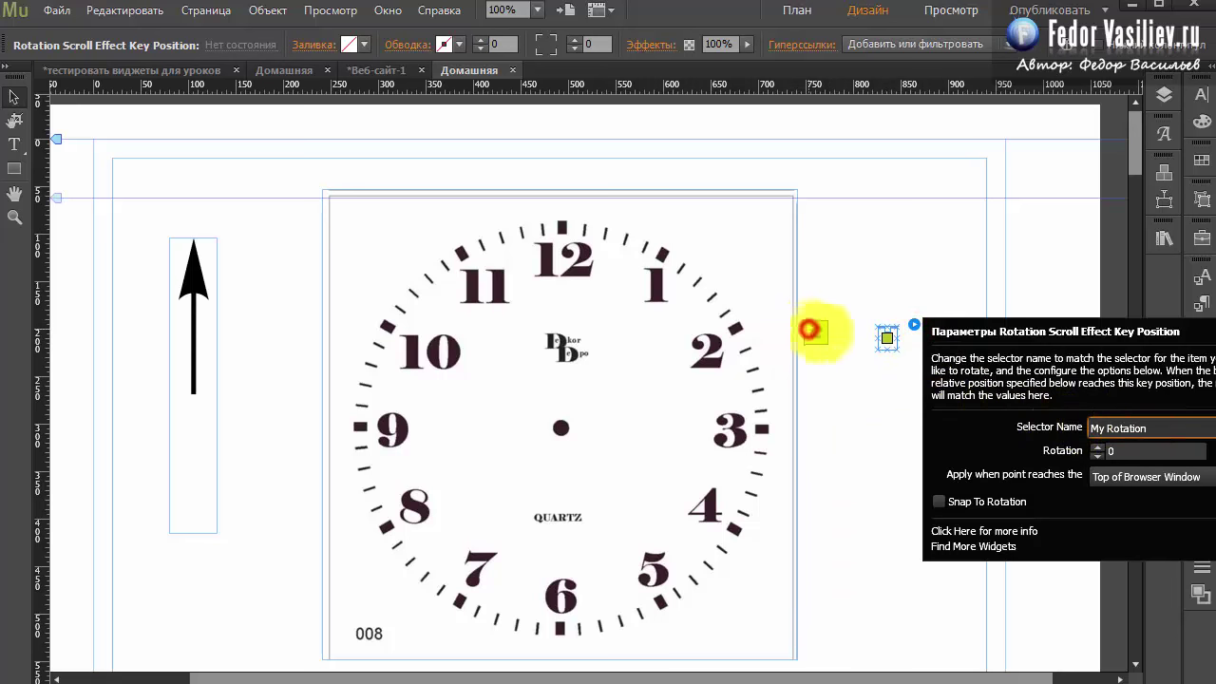
# Change the rotation point selector's Unique Selector Name to My Rotation2 and compare the widget with the key position.
pyautogui.click(808, 330)
pyautogui.click(844, 317)
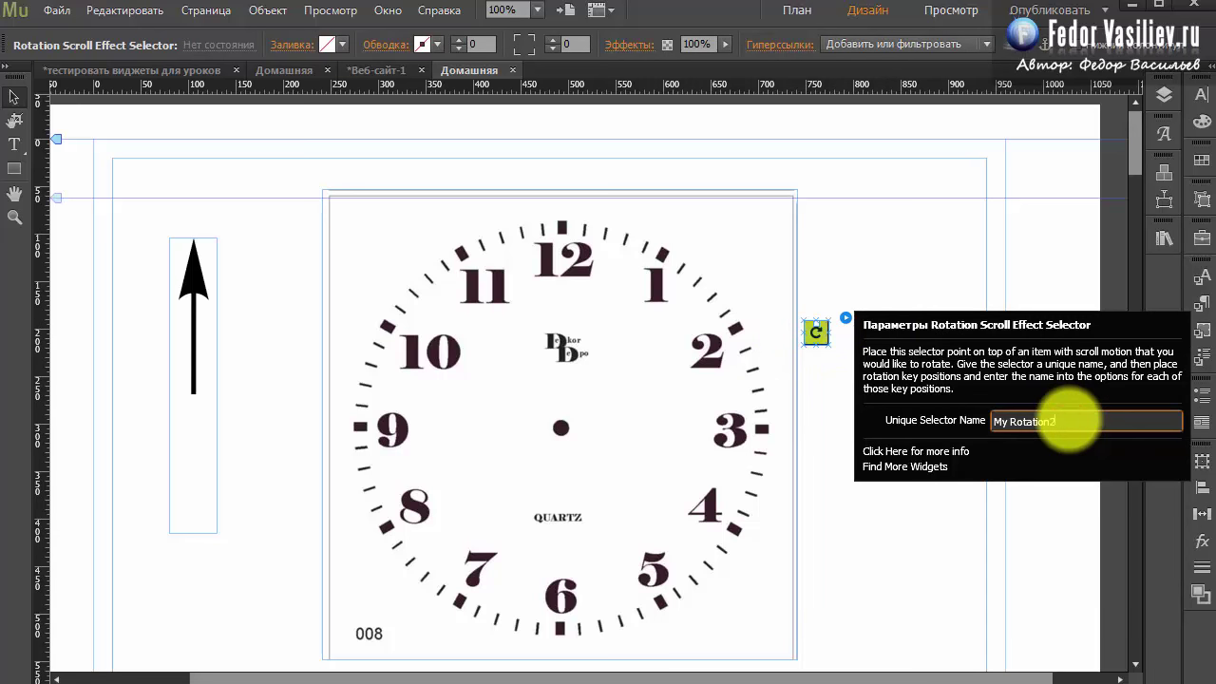
pyautogui.click(909, 520)
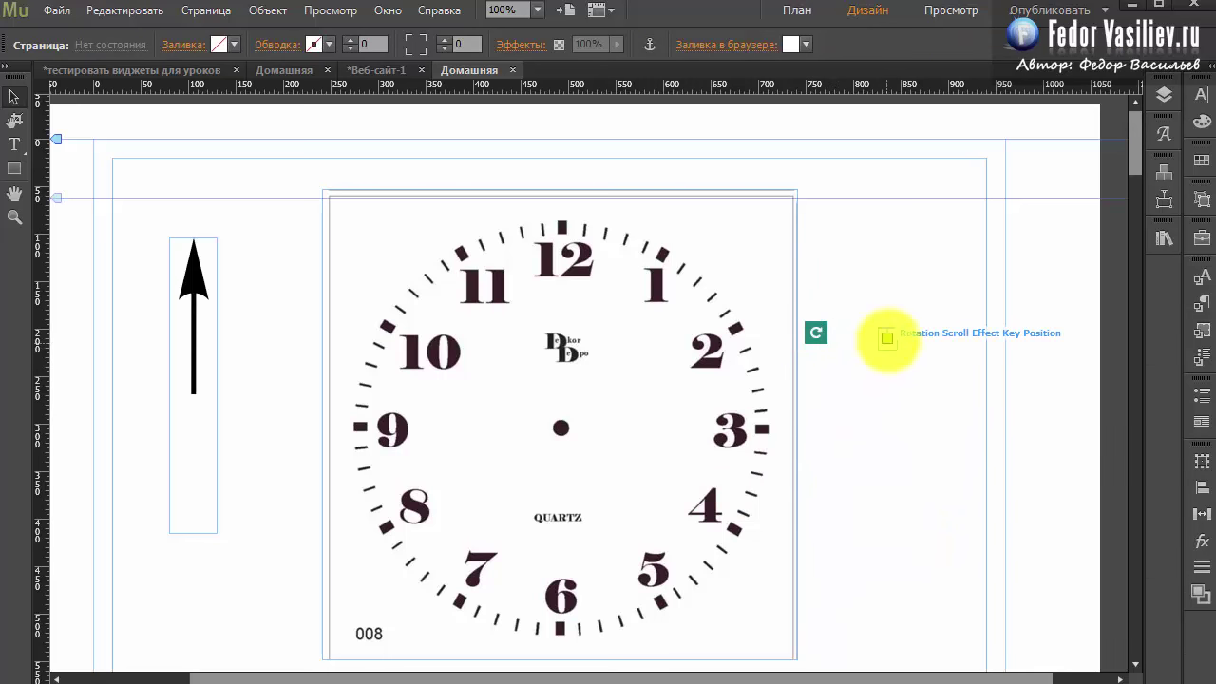
pyautogui.click(887, 338)
# Restore the rotation point selector's Unique Selector Name to My Rotation.
pyautogui.click(821, 334)
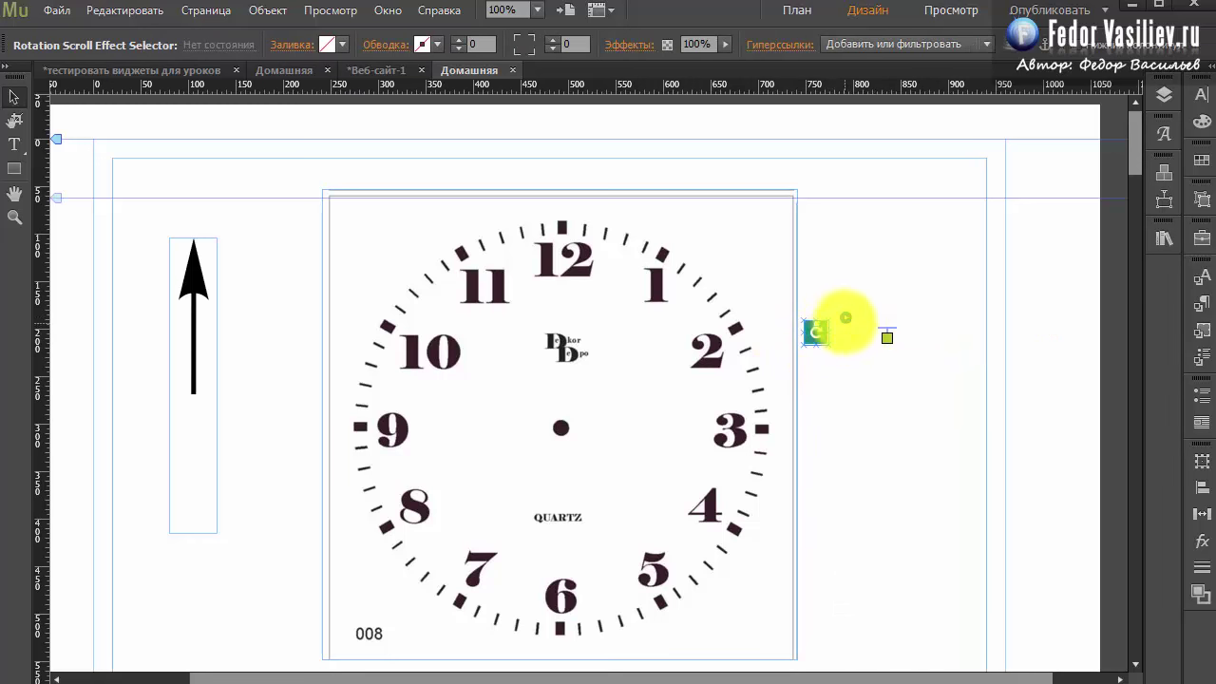
pyautogui.click(845, 317)
pyautogui.click(1061, 421)
pyautogui.write('2')
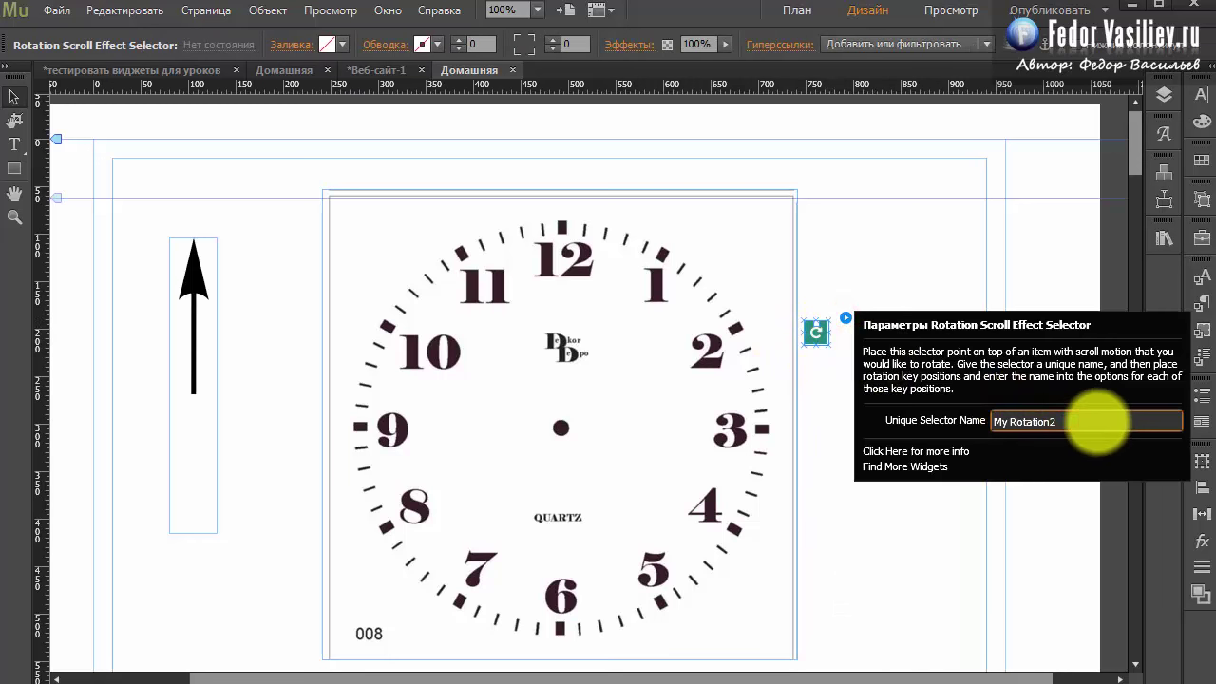
pyautogui.click(938, 564)
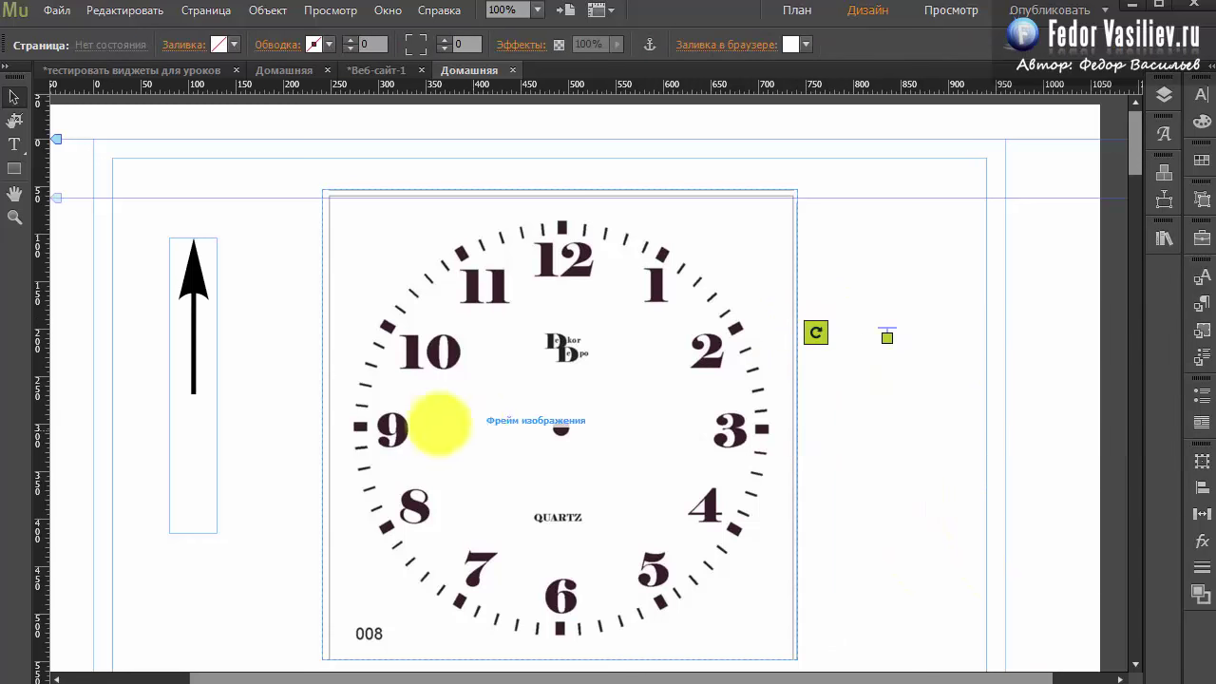
# Move the arrow onto the clock's centre pointing at 12, and place the rotation point selector on its shaft just above the centre.
pyautogui.click(195, 370)
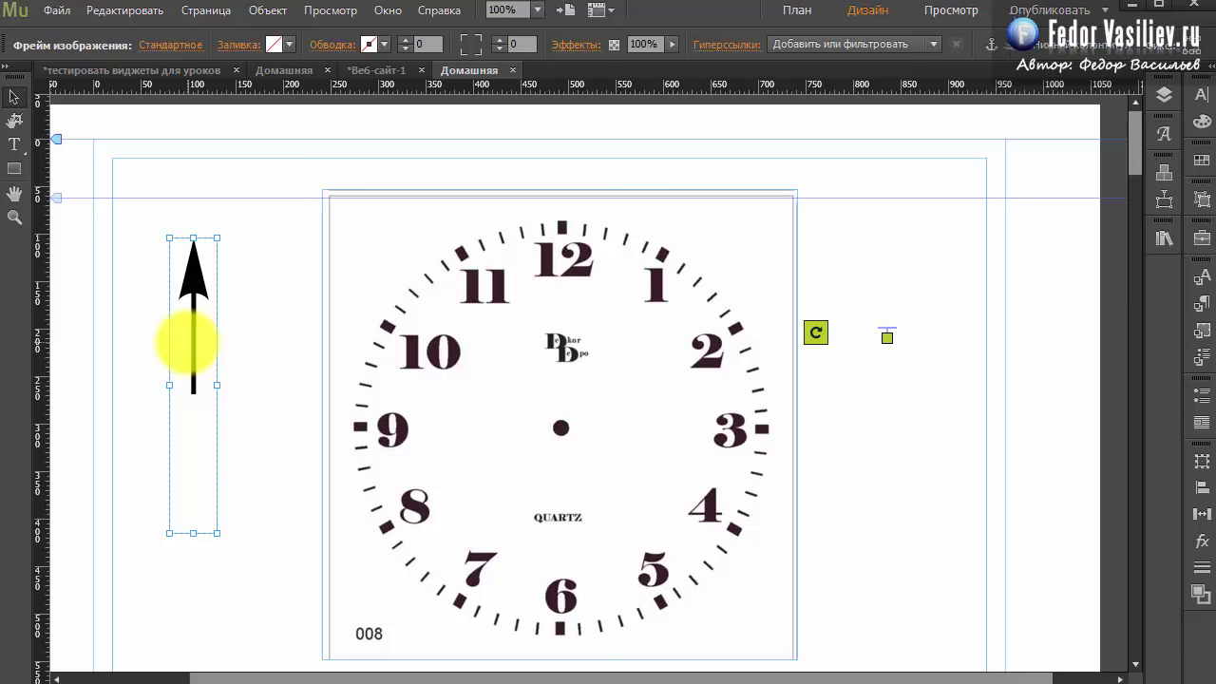
pyautogui.moveTo(193, 276); pyautogui.dragTo(566, 320)
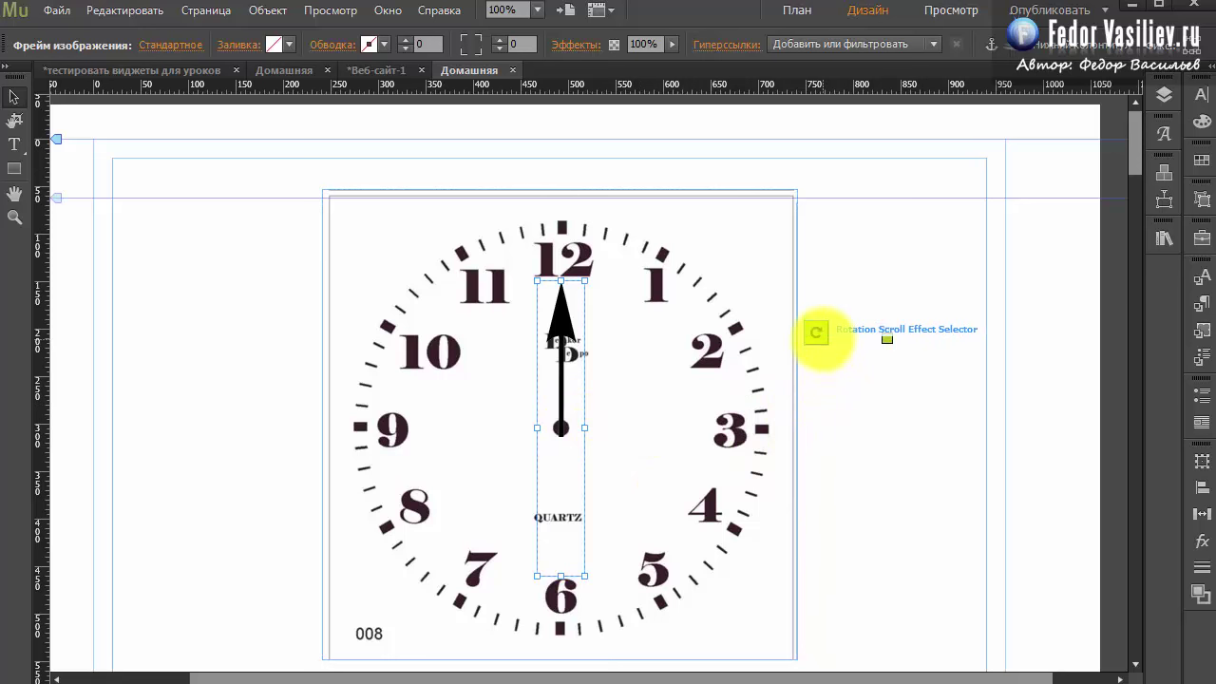
pyautogui.click(815, 332)
pyautogui.moveTo(816, 334); pyautogui.dragTo(819, 306)
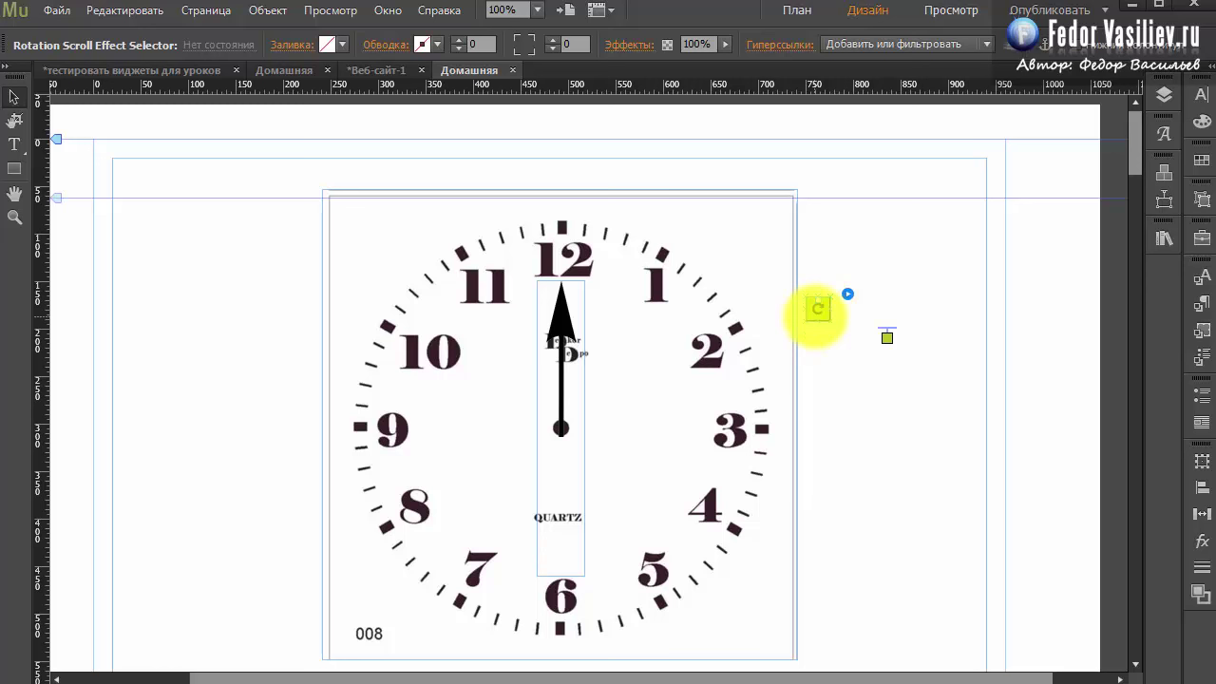
pyautogui.moveTo(818, 314); pyautogui.dragTo(562, 399)
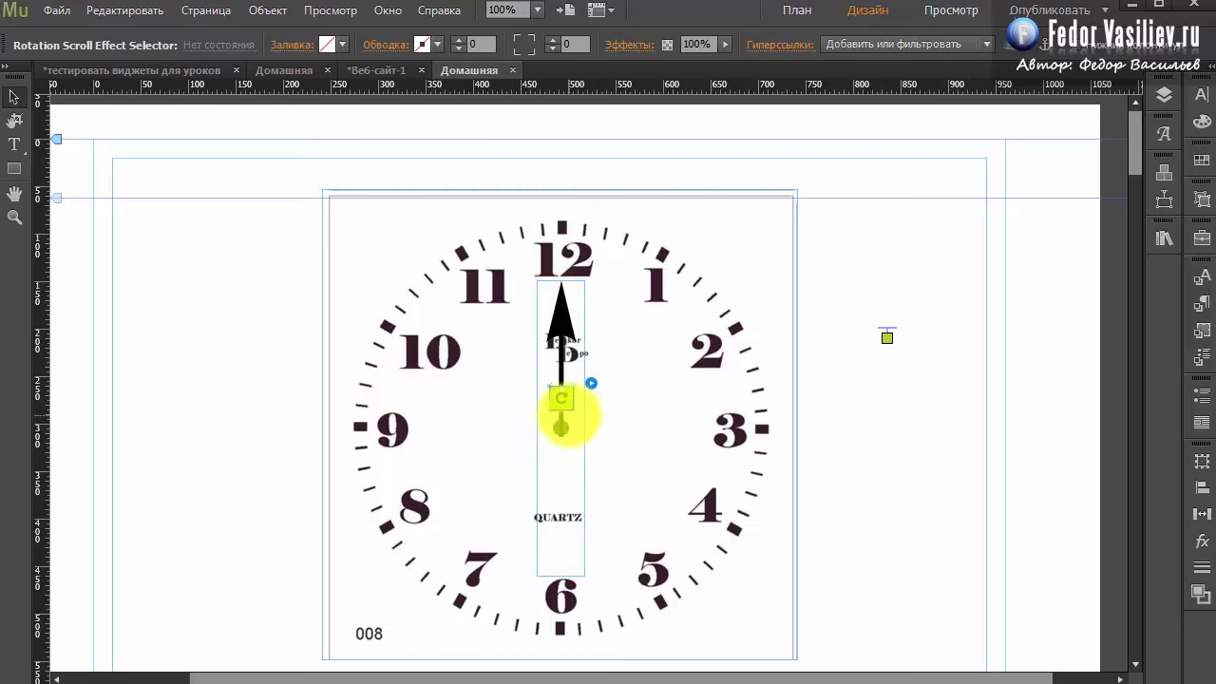
# Preview the clock page in the browser.
pyautogui.hotkey('ctrl', 'shift', 'e')
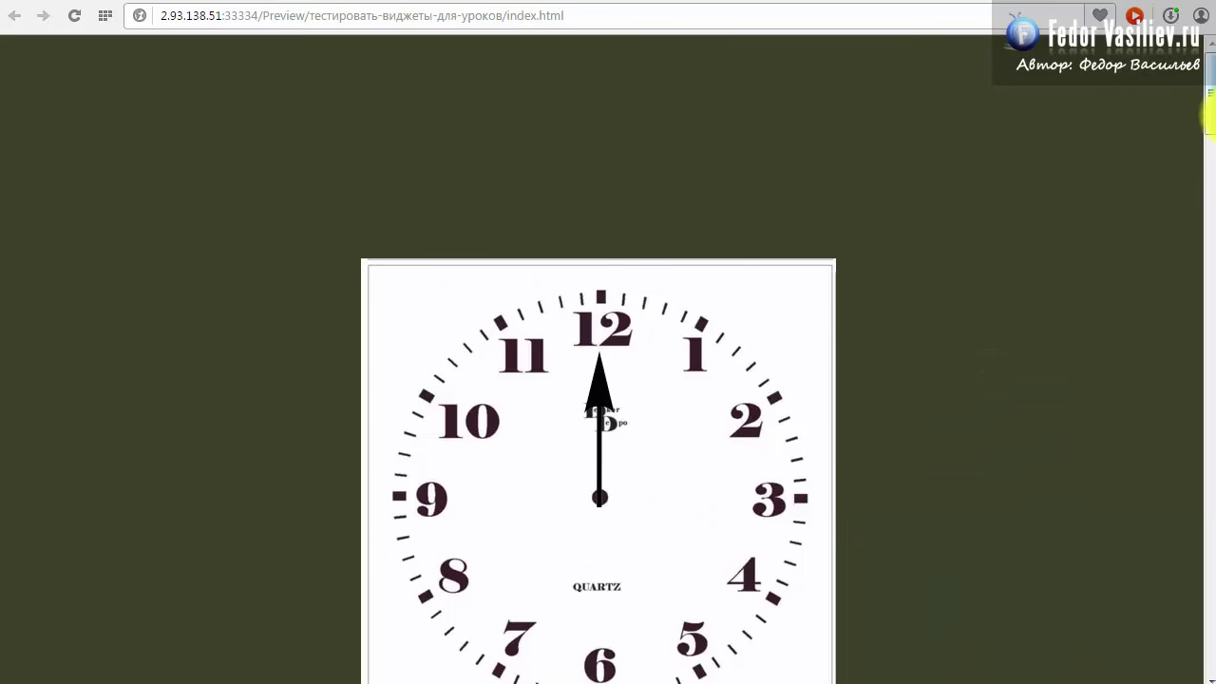
# Scroll through the finished sample clock page to examine how its arrow rotates, and return to the Muse layout.
pyautogui.moveTo(1204, 116); pyautogui.dragTo(1194, 67)
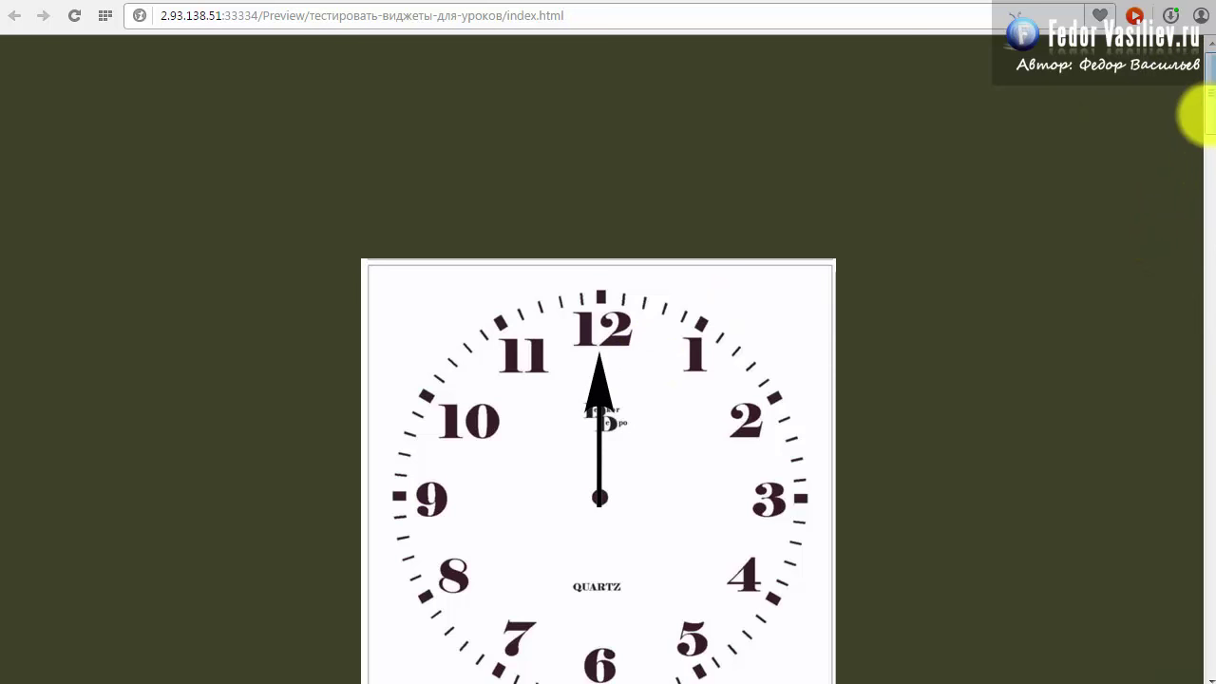
pyautogui.moveTo(1195, 103); pyautogui.dragTo(1194, 32)
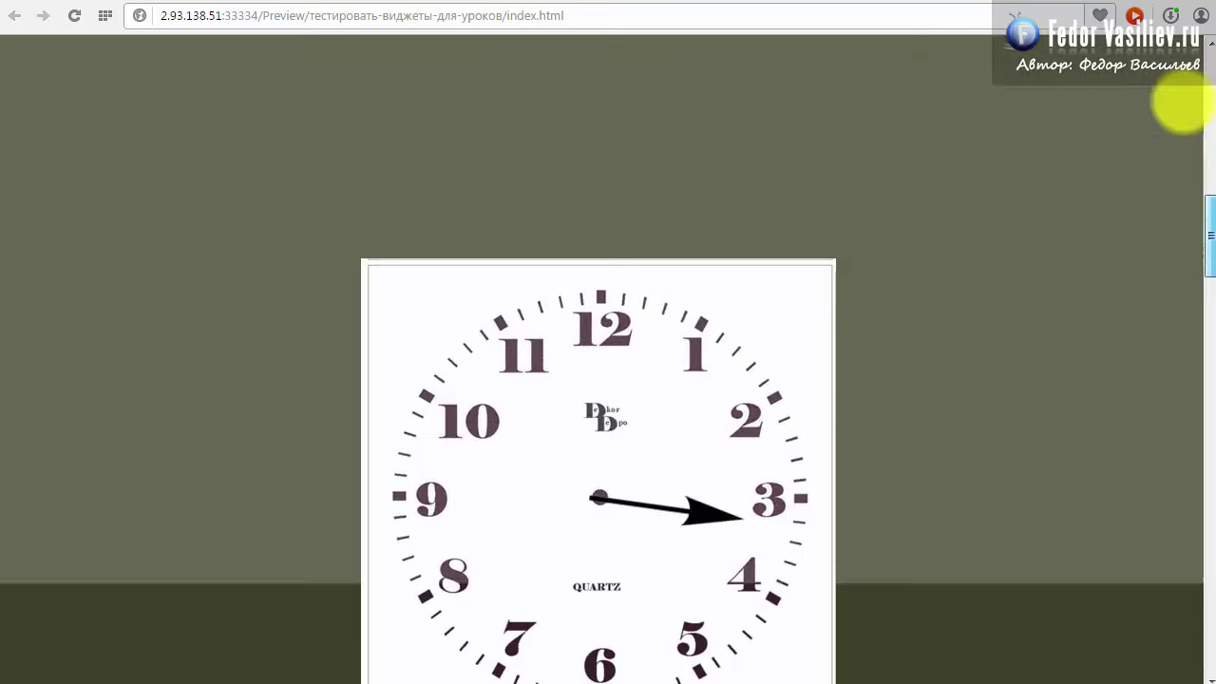
pyautogui.press('super+Down')
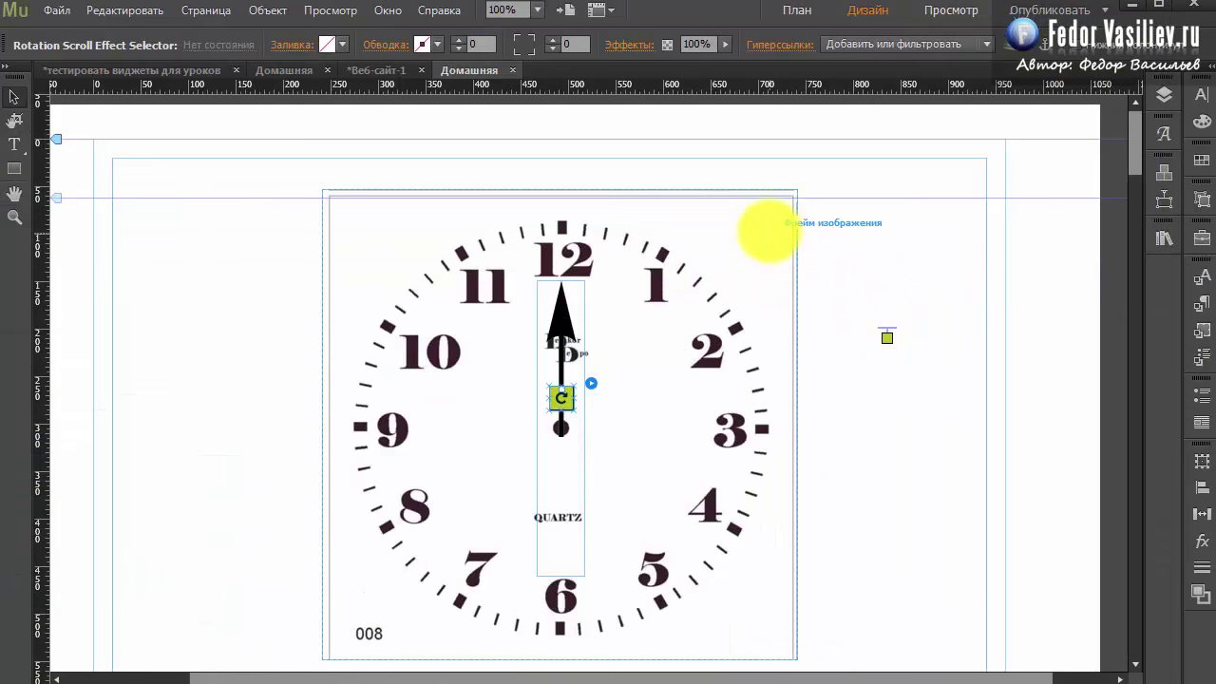
# Enable scroll motion for the arrow image, with an initial motion of 1 upward and 0 horizontally.
pyautogui.click(769, 230)
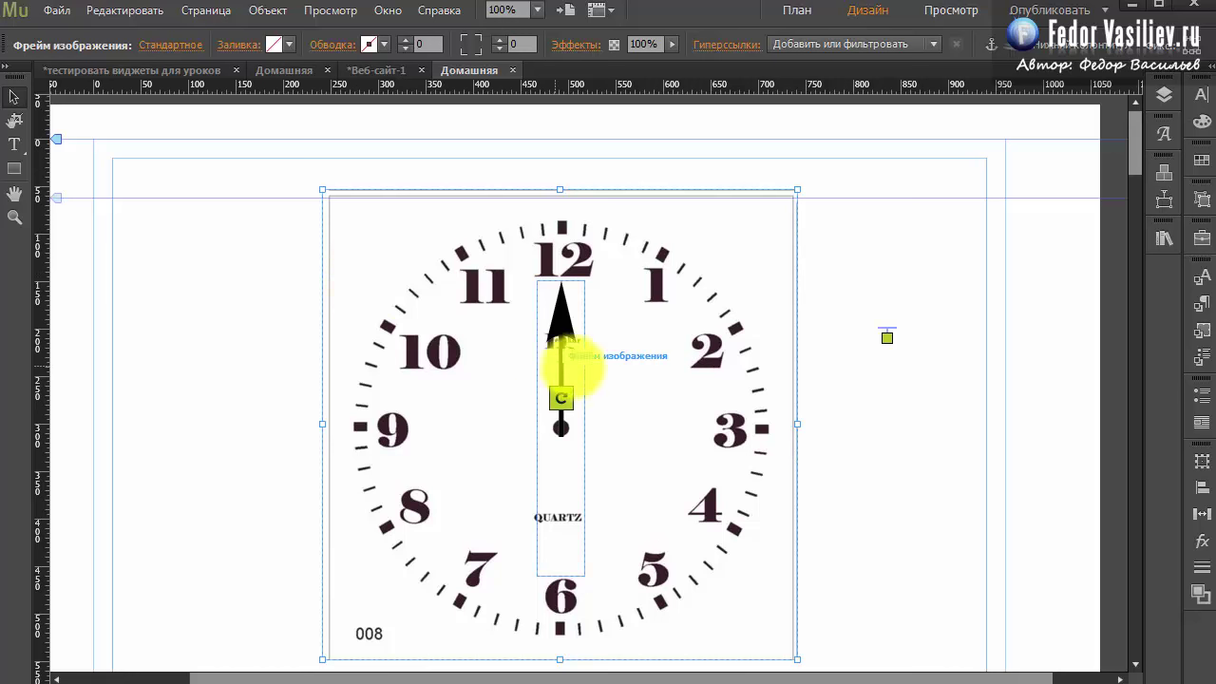
pyautogui.click(561, 385)
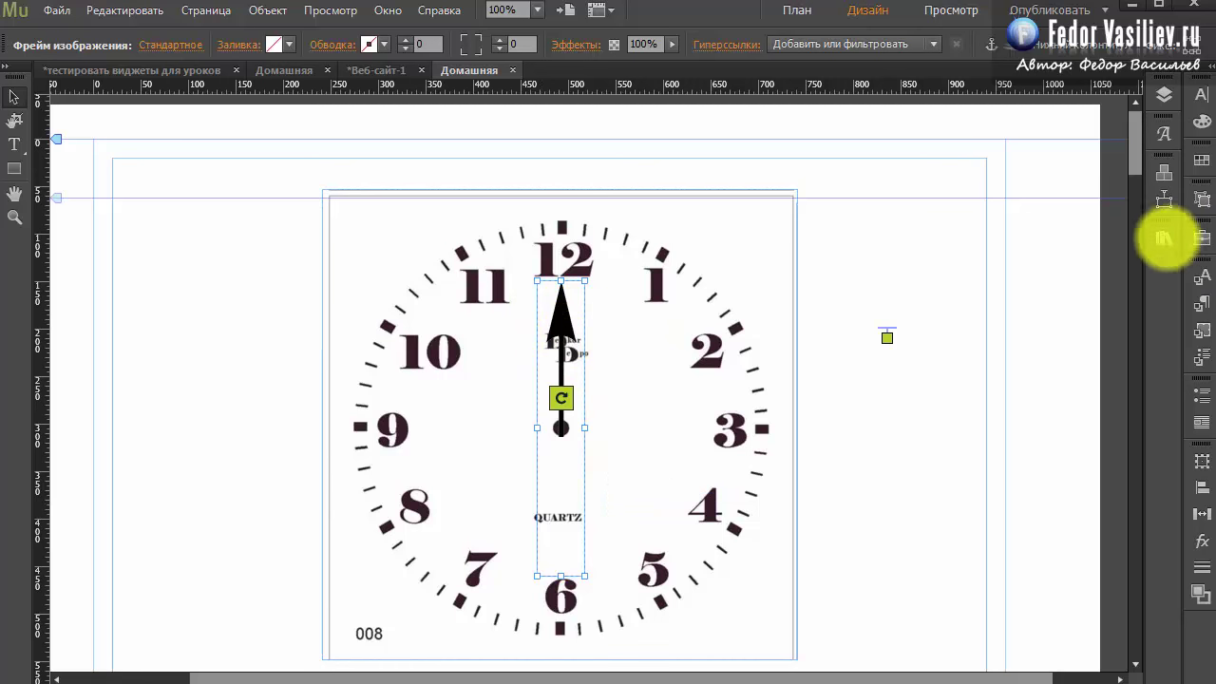
pyautogui.click(1163, 199)
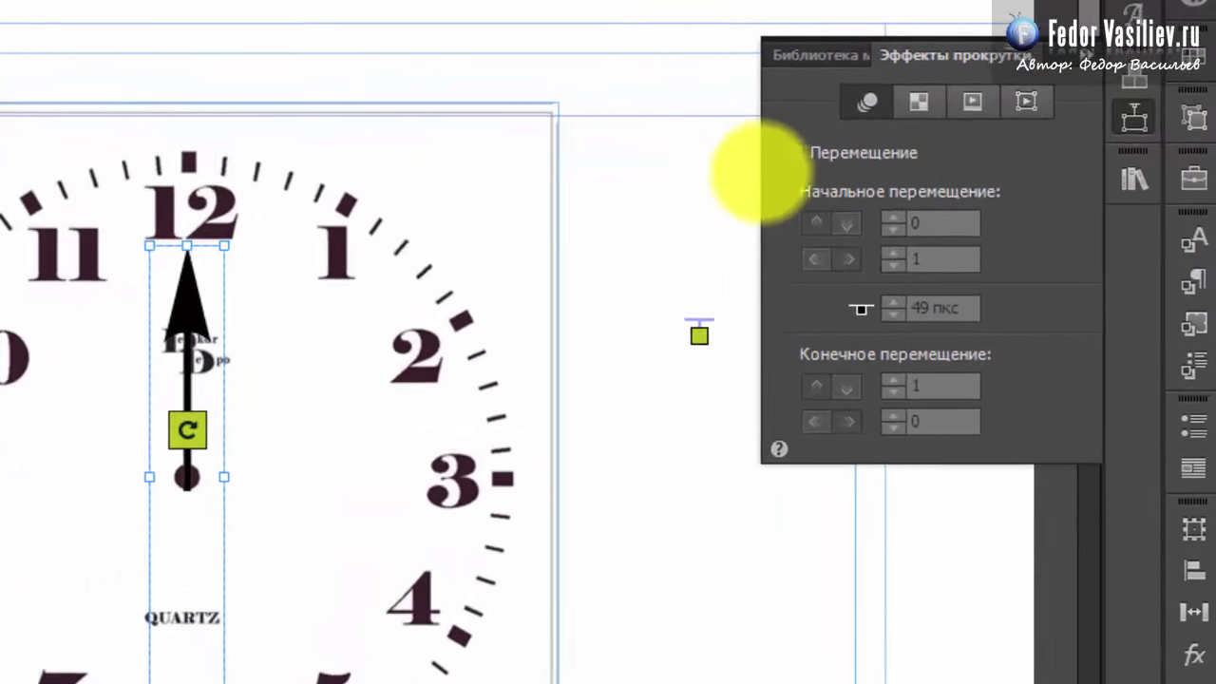
pyautogui.click(947, 221)
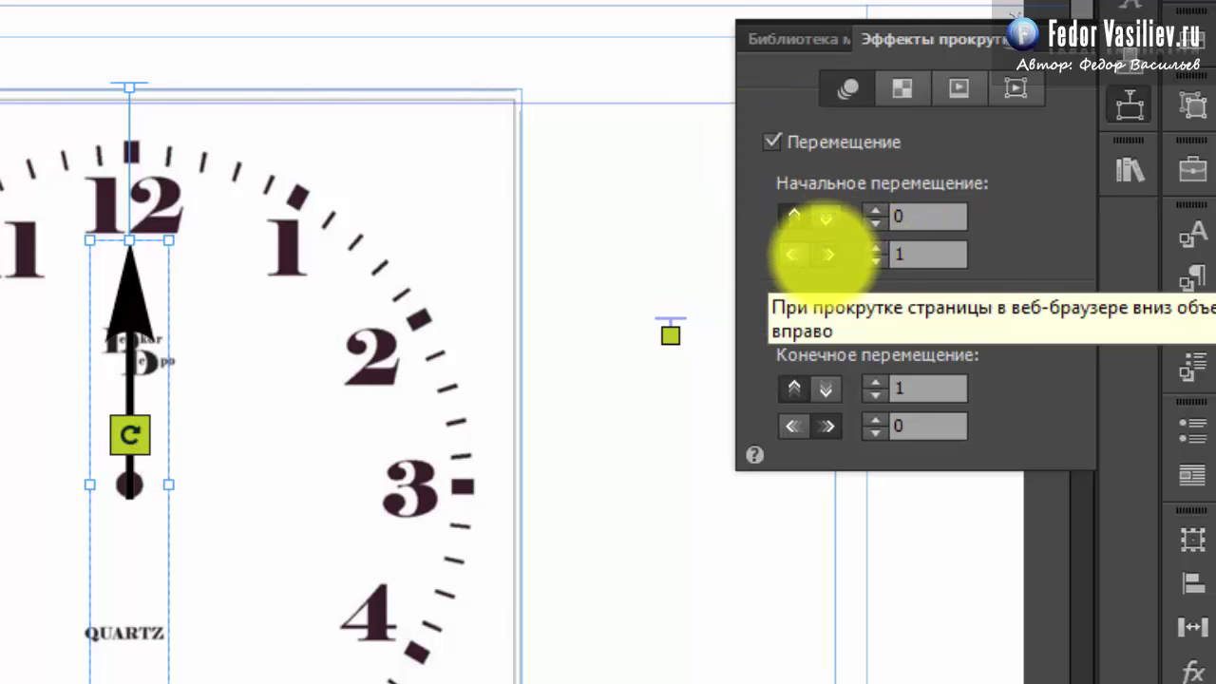
pyautogui.click(940, 254)
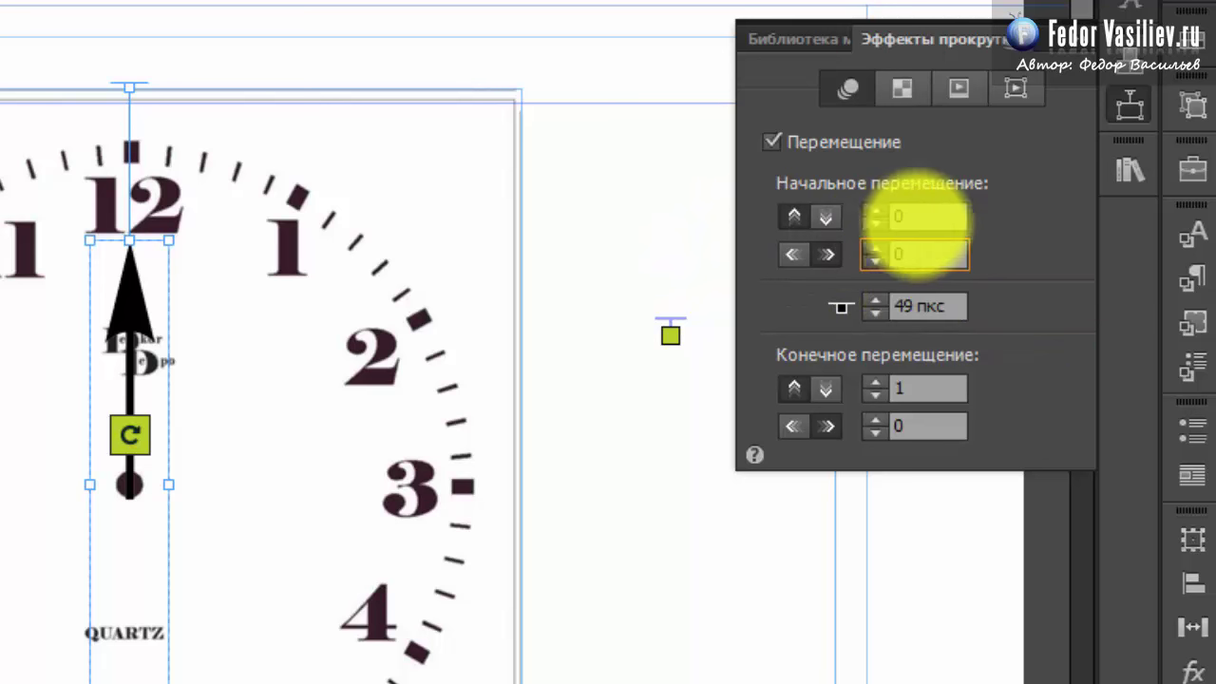
pyautogui.click(926, 217)
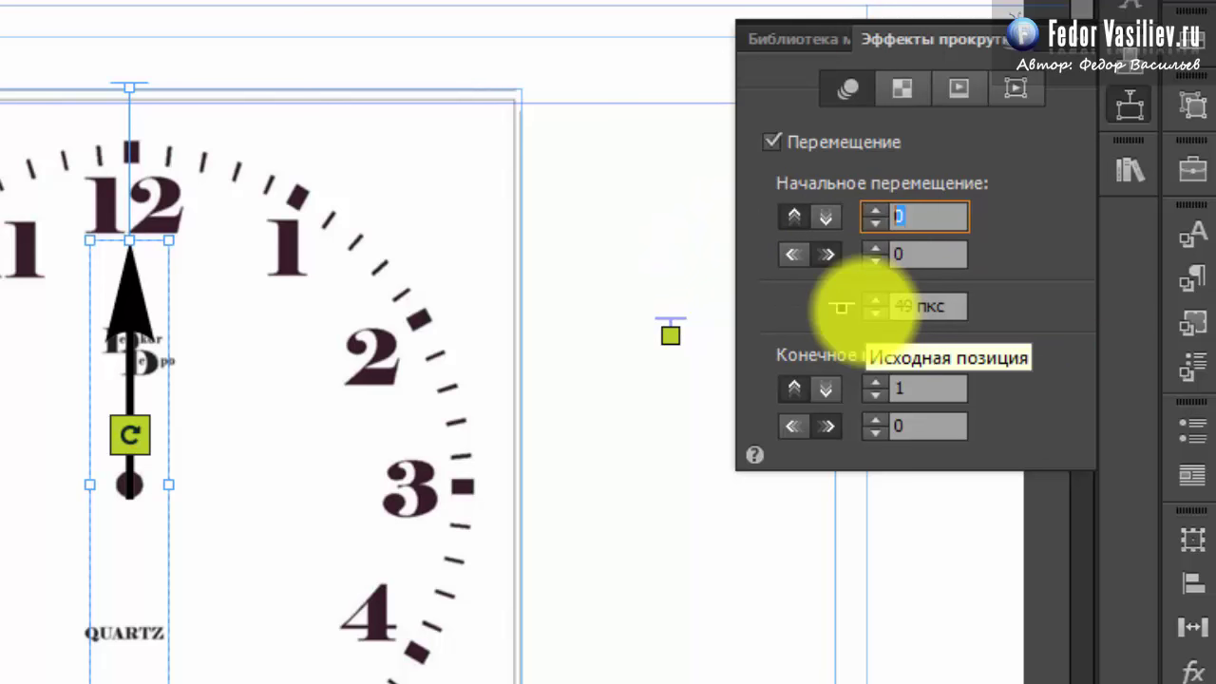
pyautogui.write('1')
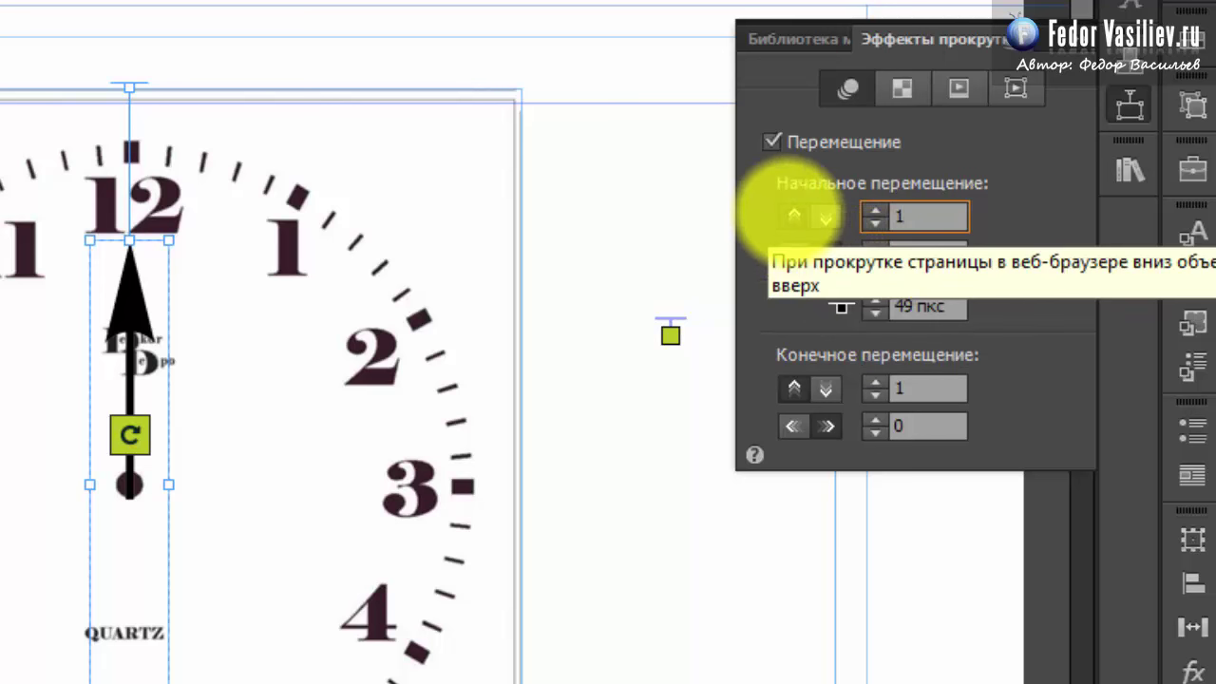
pyautogui.click(793, 216)
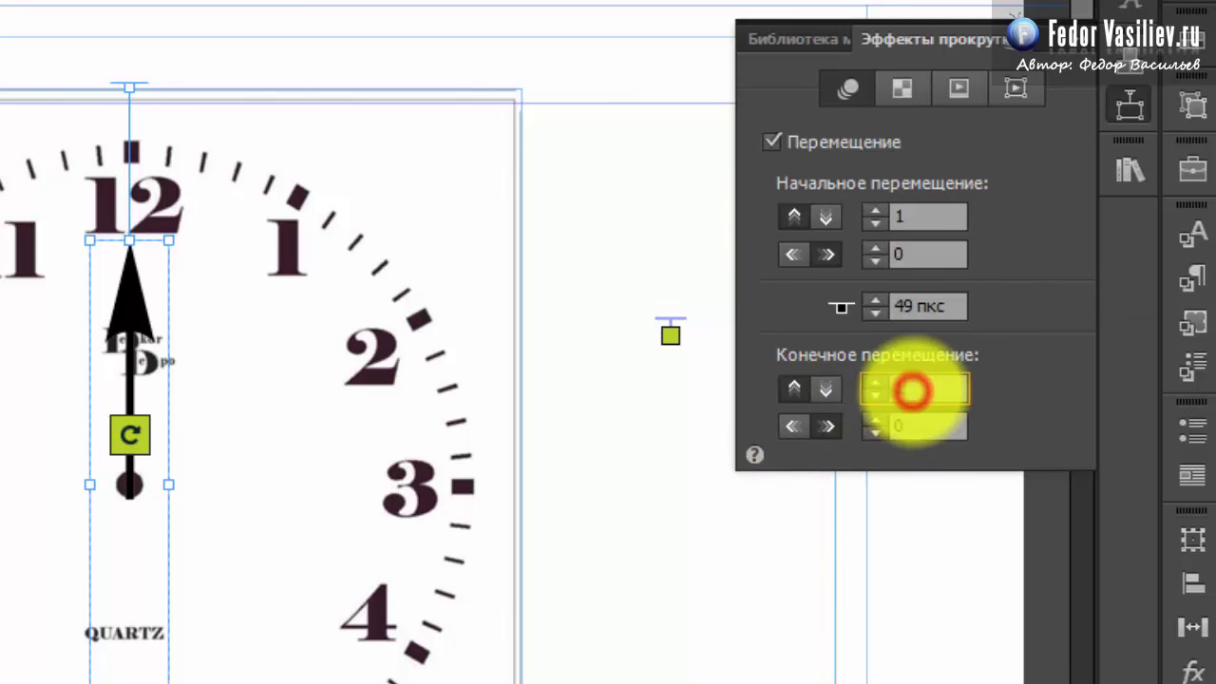
pyautogui.click(795, 388)
# Move the rotation key position widget next to the clock frame's right edge and set its Rotation to 30.
pyautogui.click(670, 334)
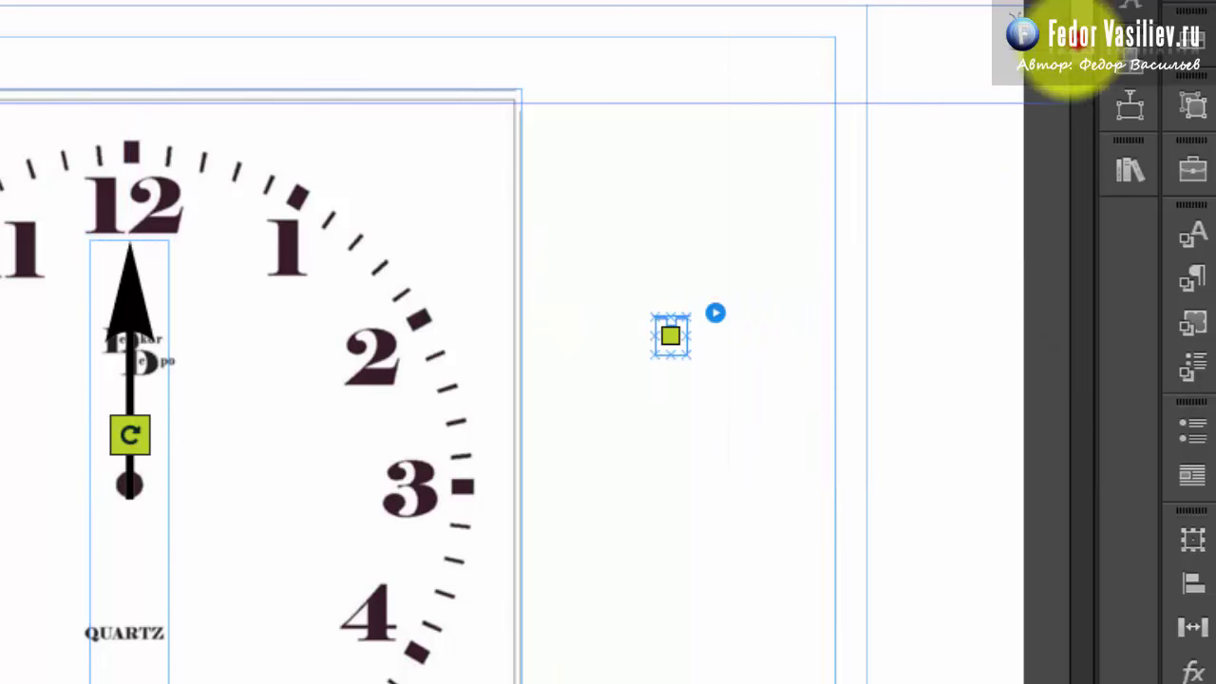
pyautogui.moveTo(672, 338); pyautogui.dragTo(557, 279)
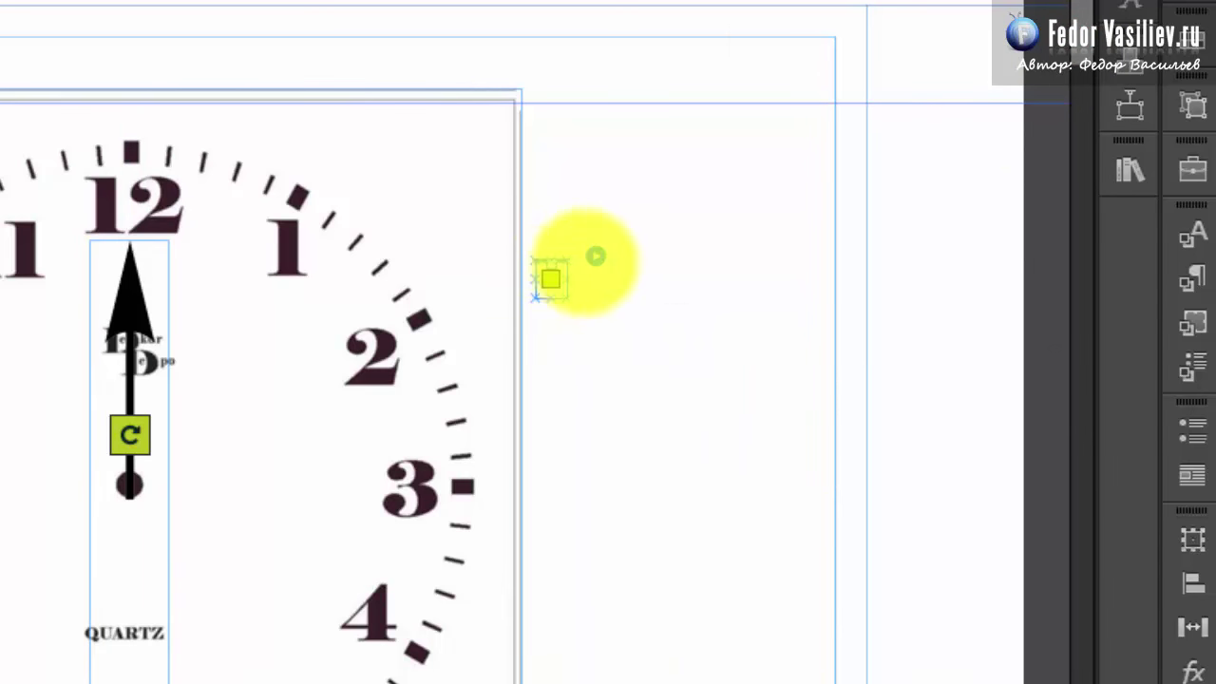
pyautogui.click(595, 254)
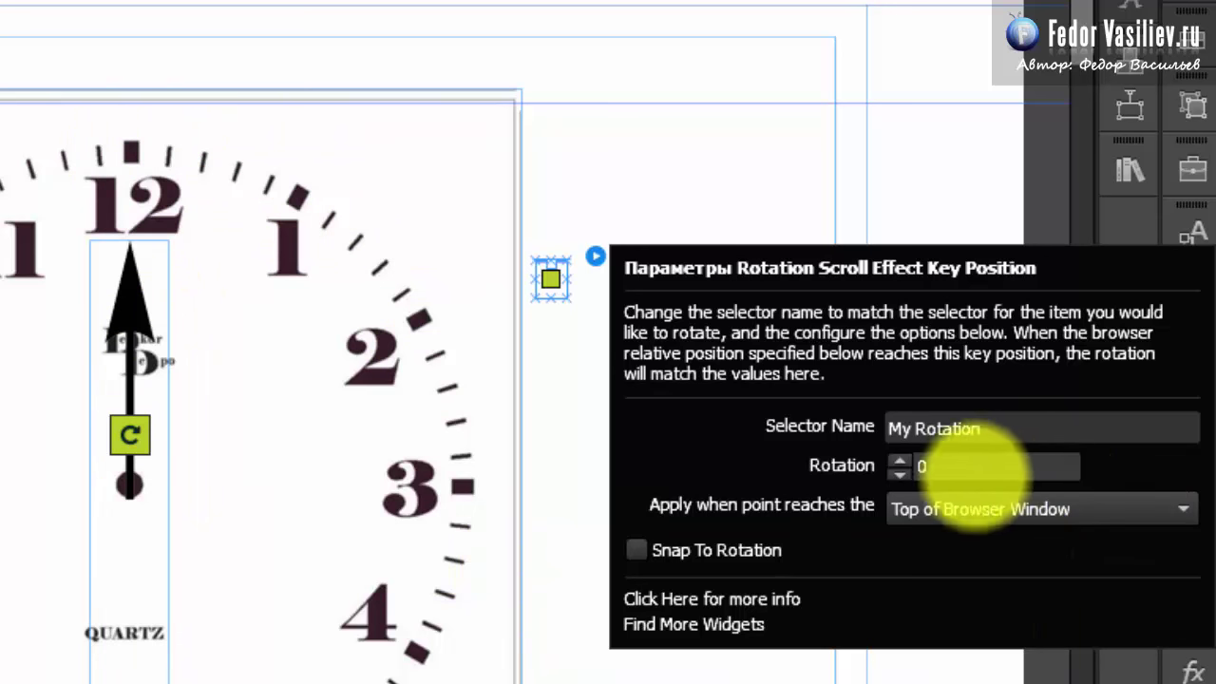
pyautogui.click(931, 466)
pyautogui.click(955, 465)
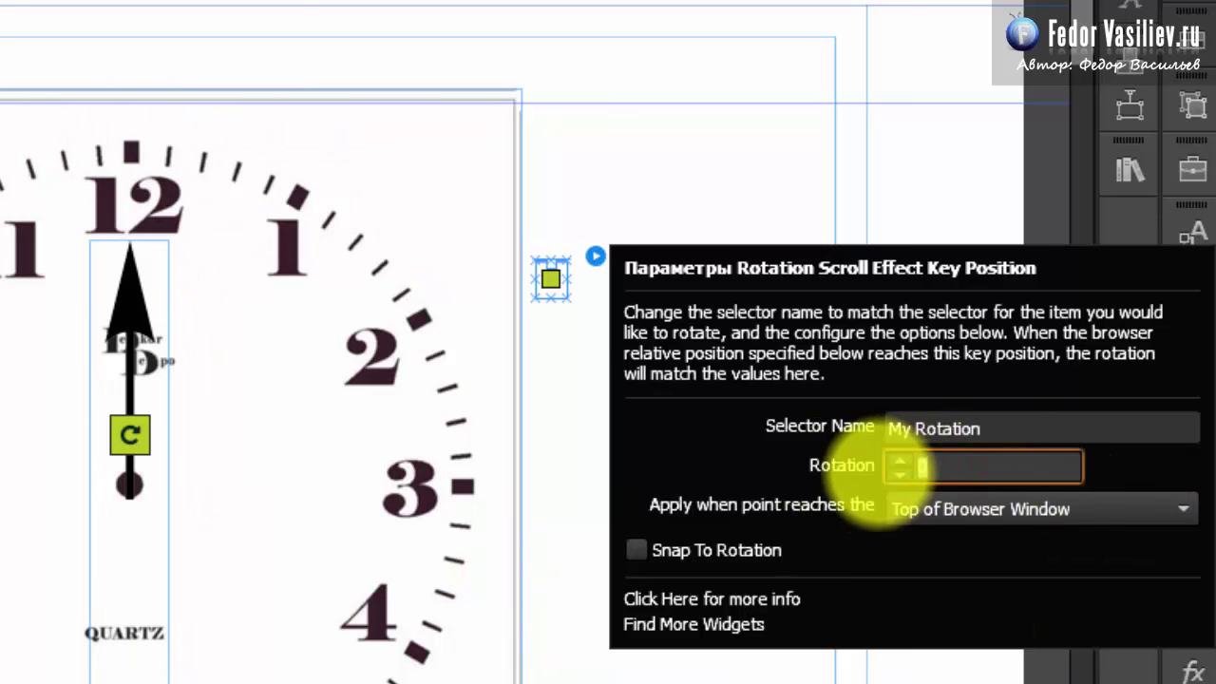
pyautogui.press('Return')
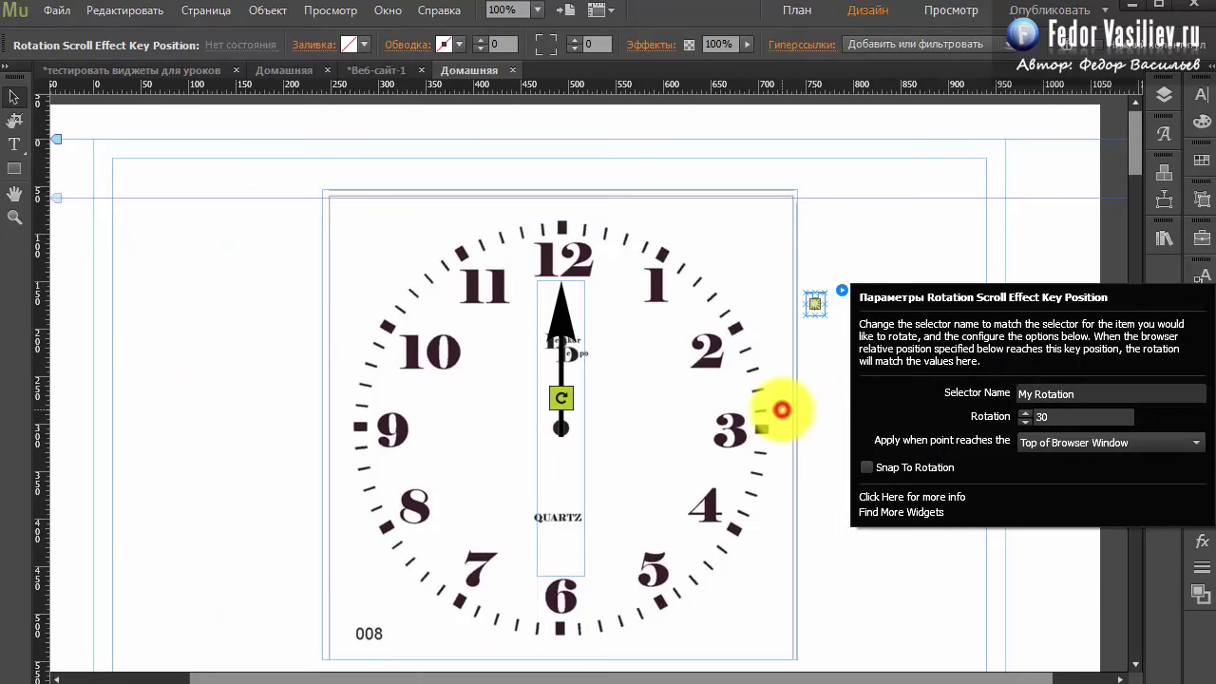
pyautogui.click(780, 409)
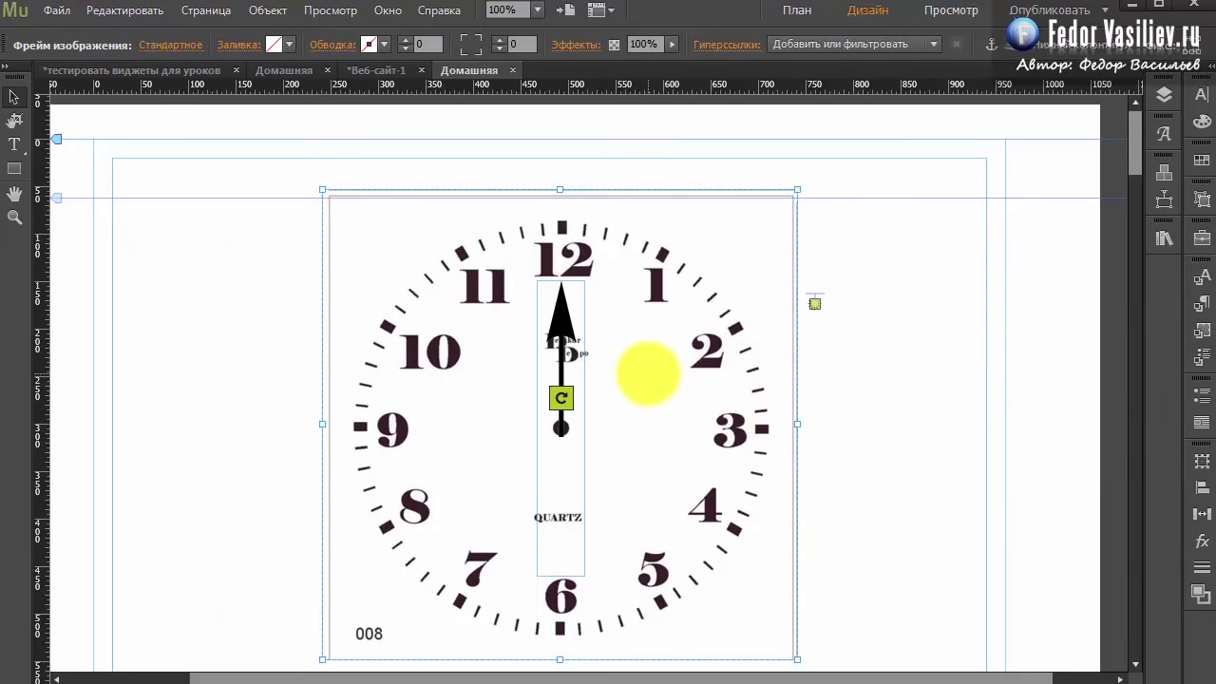
# Preview the page in the browser, scroll it to check the arrow's rotation, and return to the Muse layout.
pyautogui.click(56, 9)
pyautogui.click(137, 334)
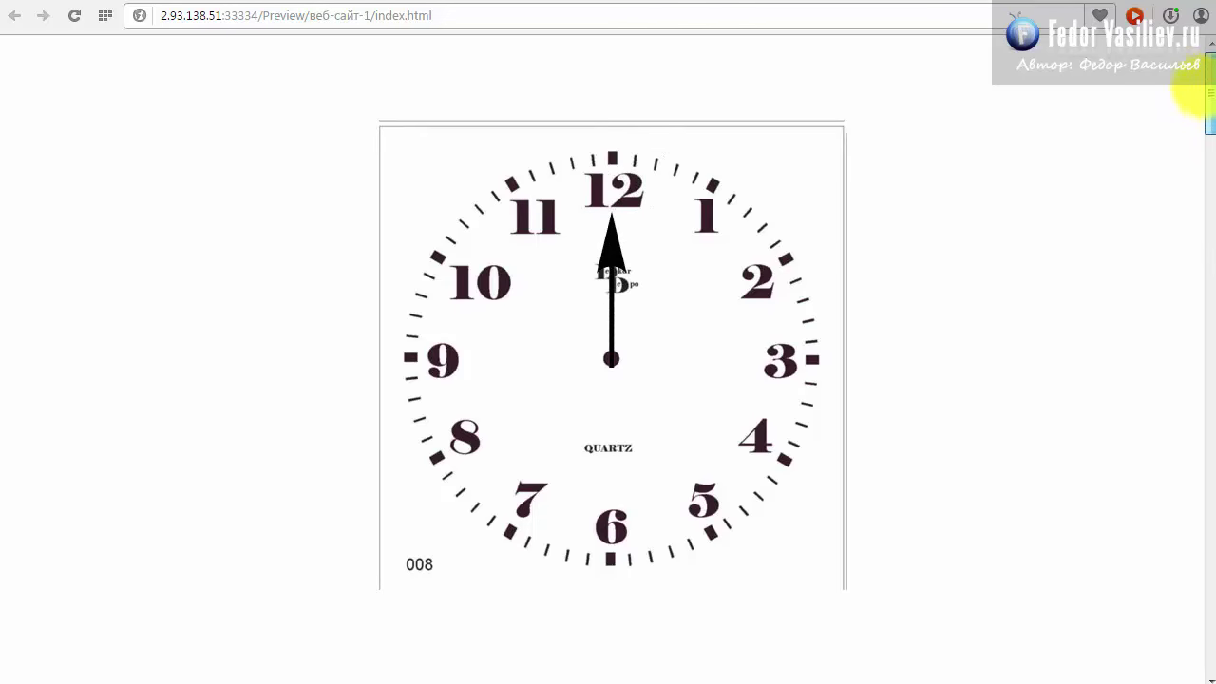
pyautogui.moveTo(1210, 142); pyautogui.dragTo(1204, 95)
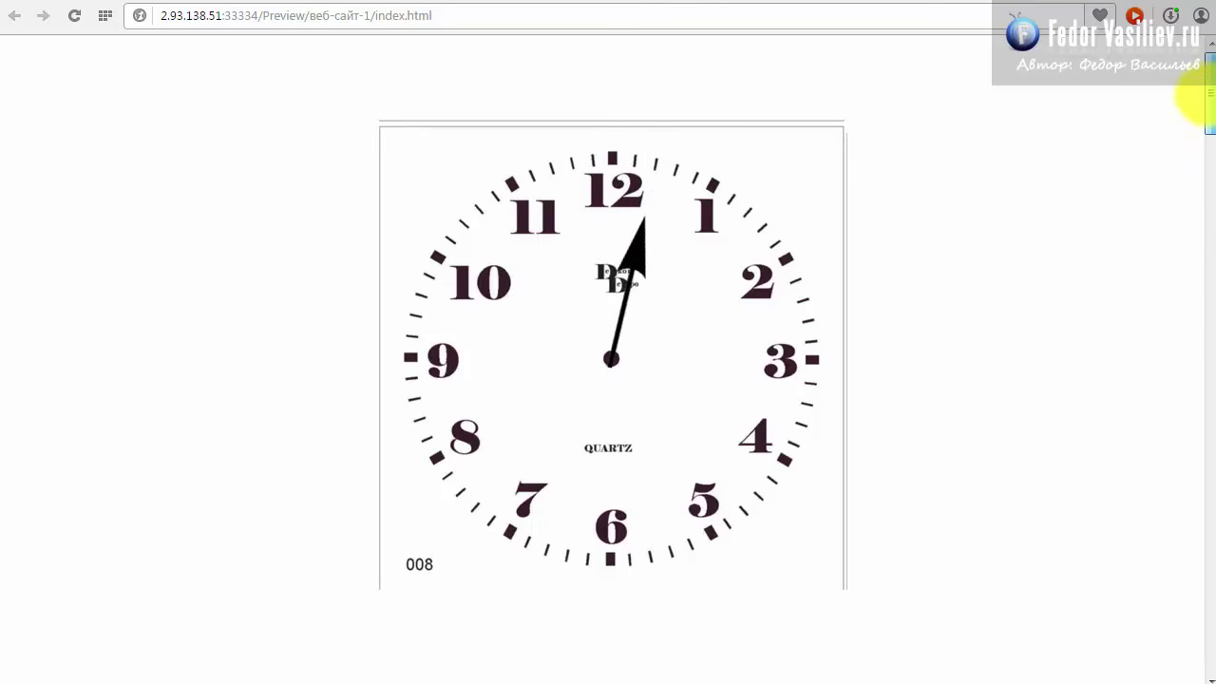
pyautogui.hotkey('alt', 'Tab')
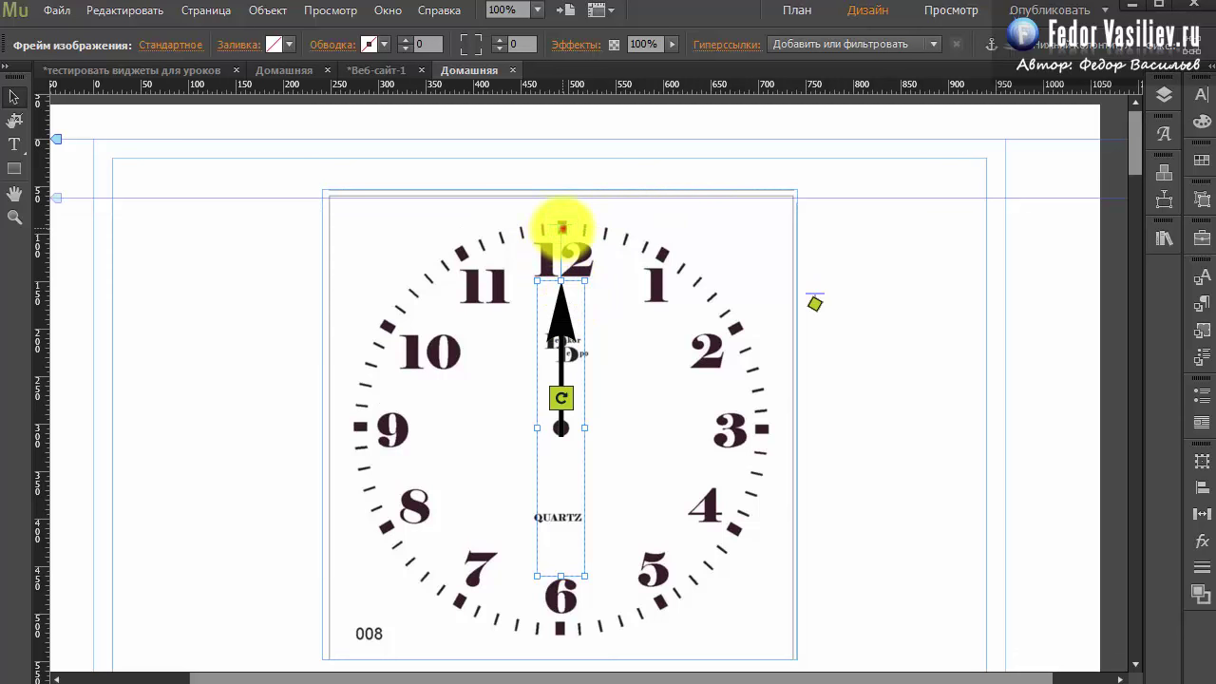
# Raise the arrow's scroll motion key position to the page's top edge, at -36 px.
pyautogui.moveTo(562, 229); pyautogui.dragTo(560, 115)
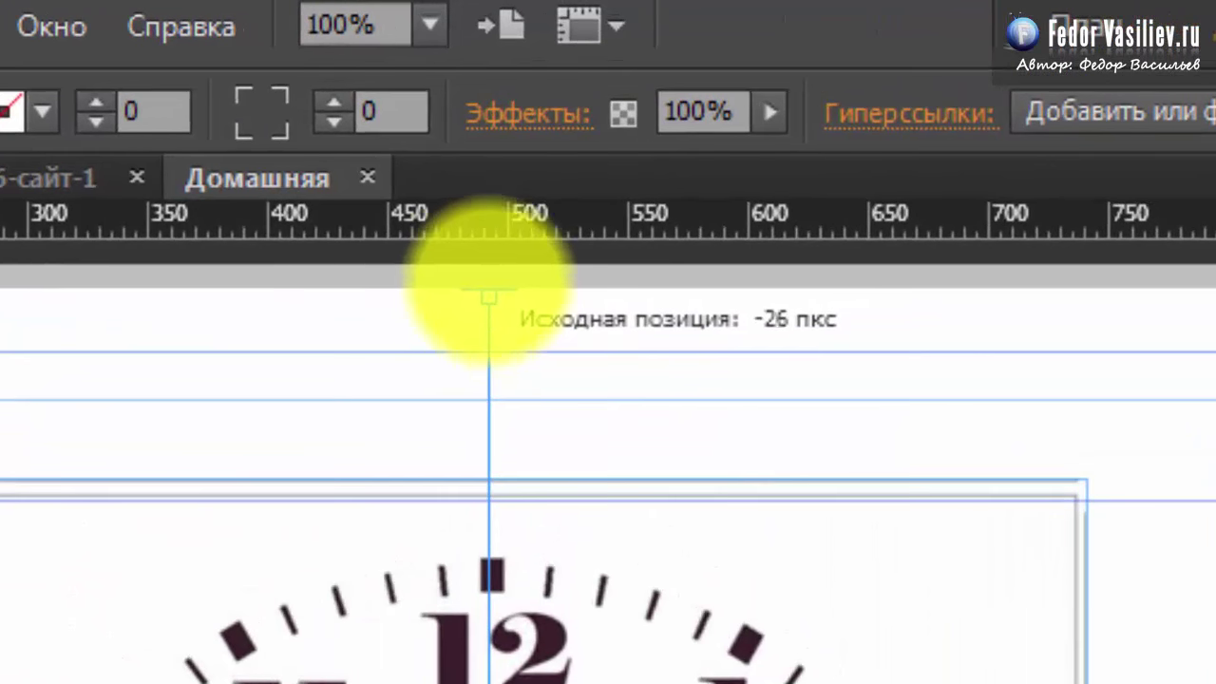
pyautogui.moveTo(489, 297); pyautogui.dragTo(488, 273)
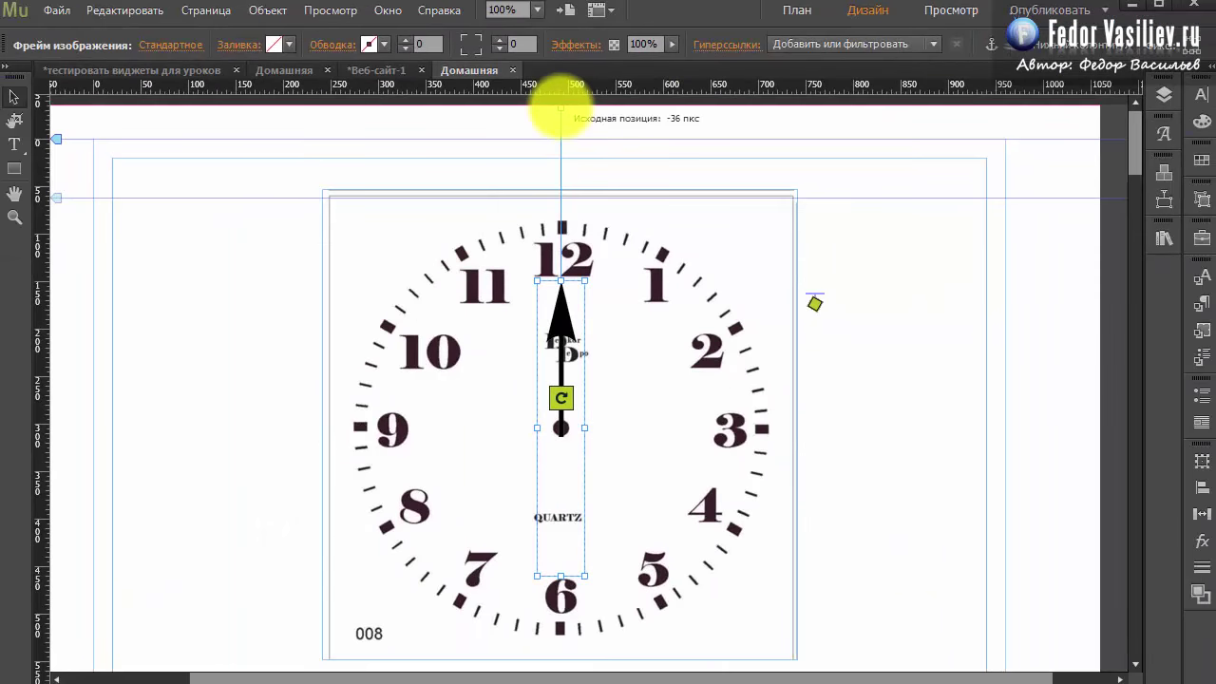
pyautogui.moveTo(560, 108); pyautogui.dragTo(557, 118)
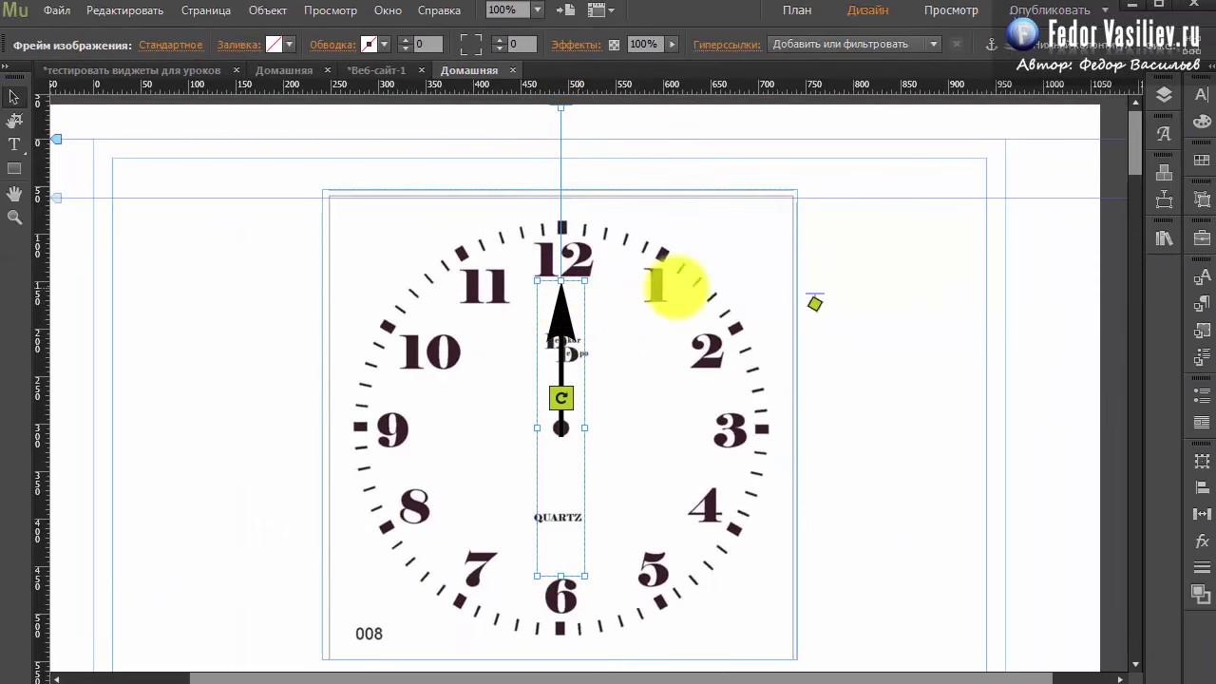
# Set the arrow's final vertical scroll motion to 0, with the initial vertical motion left at 1.
pyautogui.click(1162, 200)
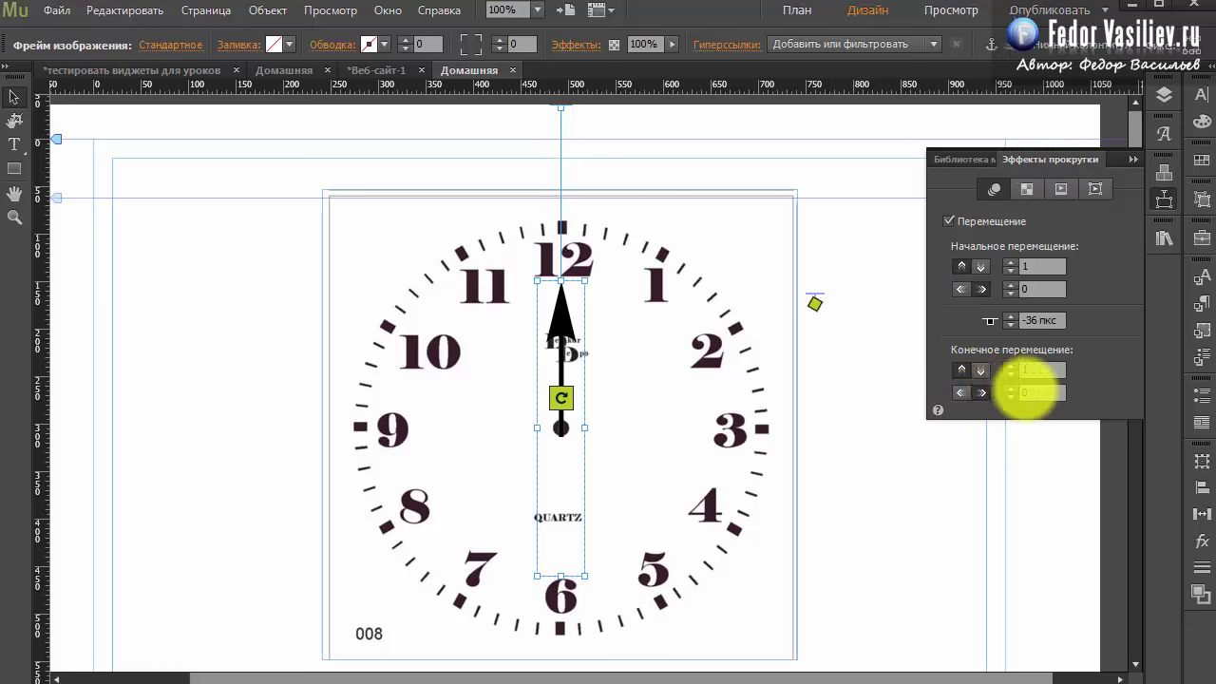
pyautogui.click(1033, 369)
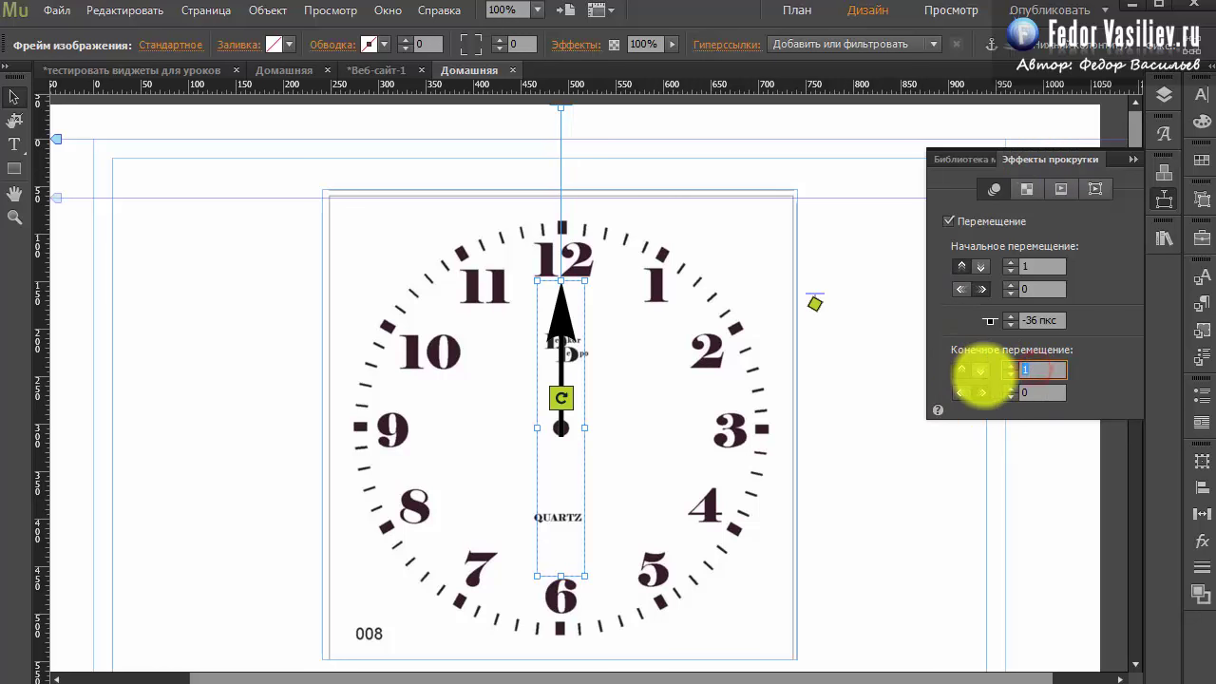
pyautogui.write('0')
pyautogui.press('Return')
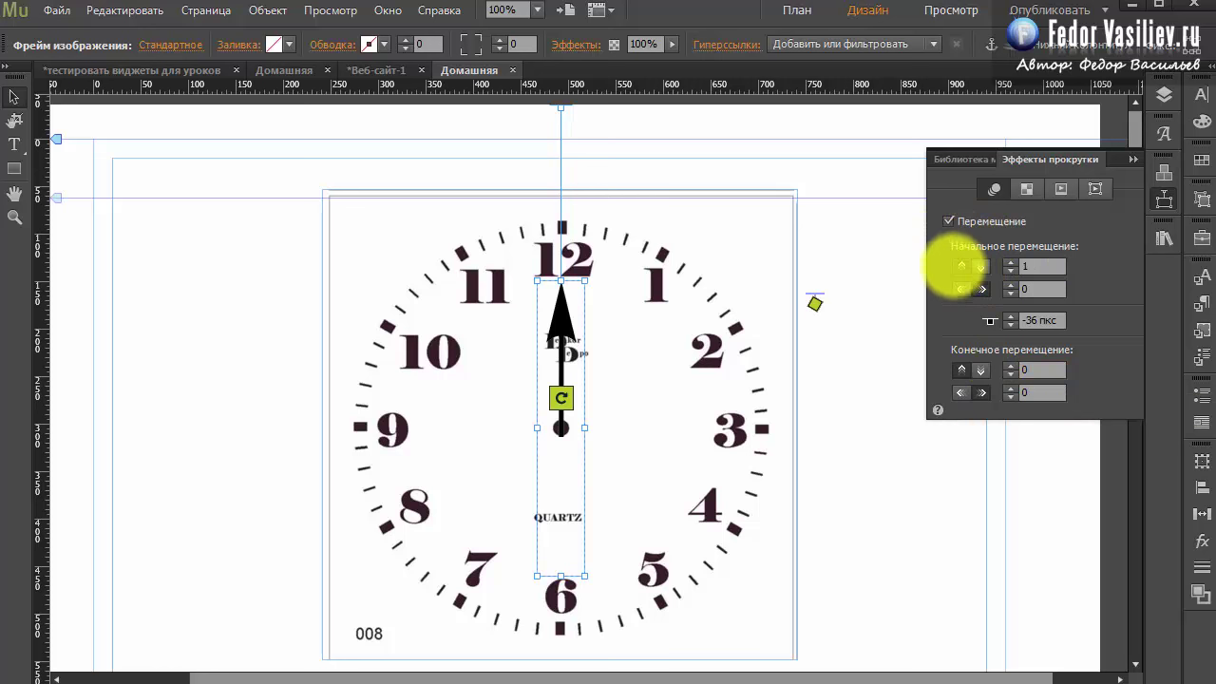
pyautogui.click(1040, 266)
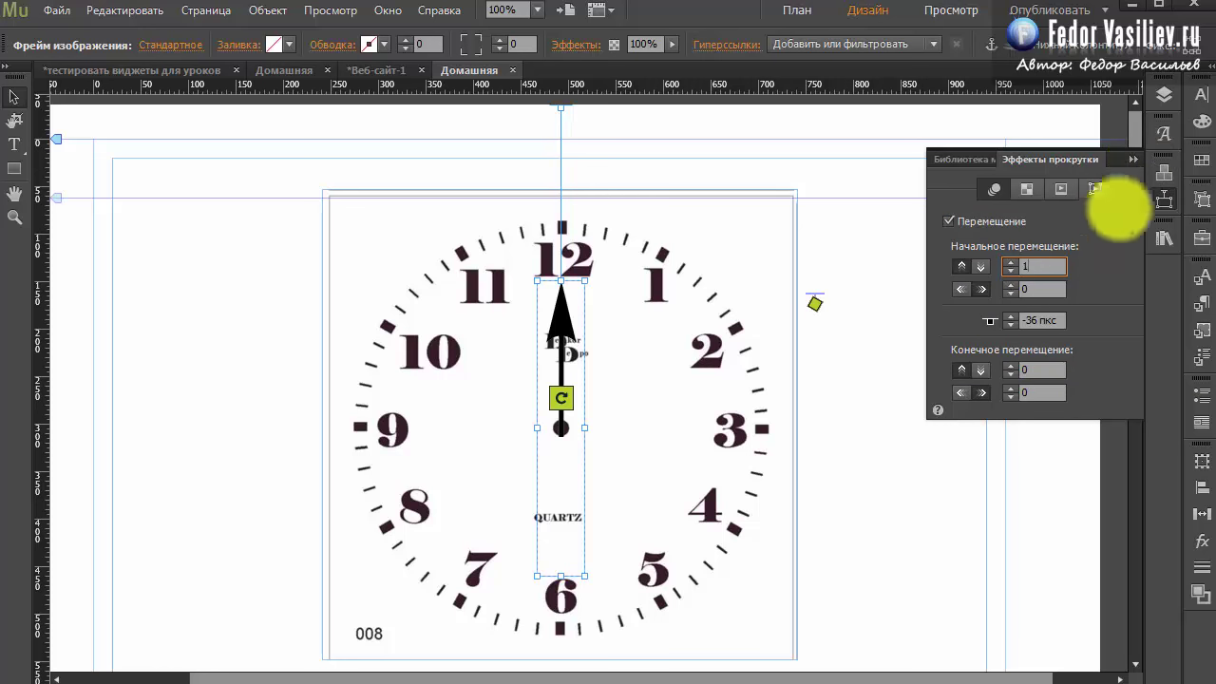
pyautogui.click(1131, 159)
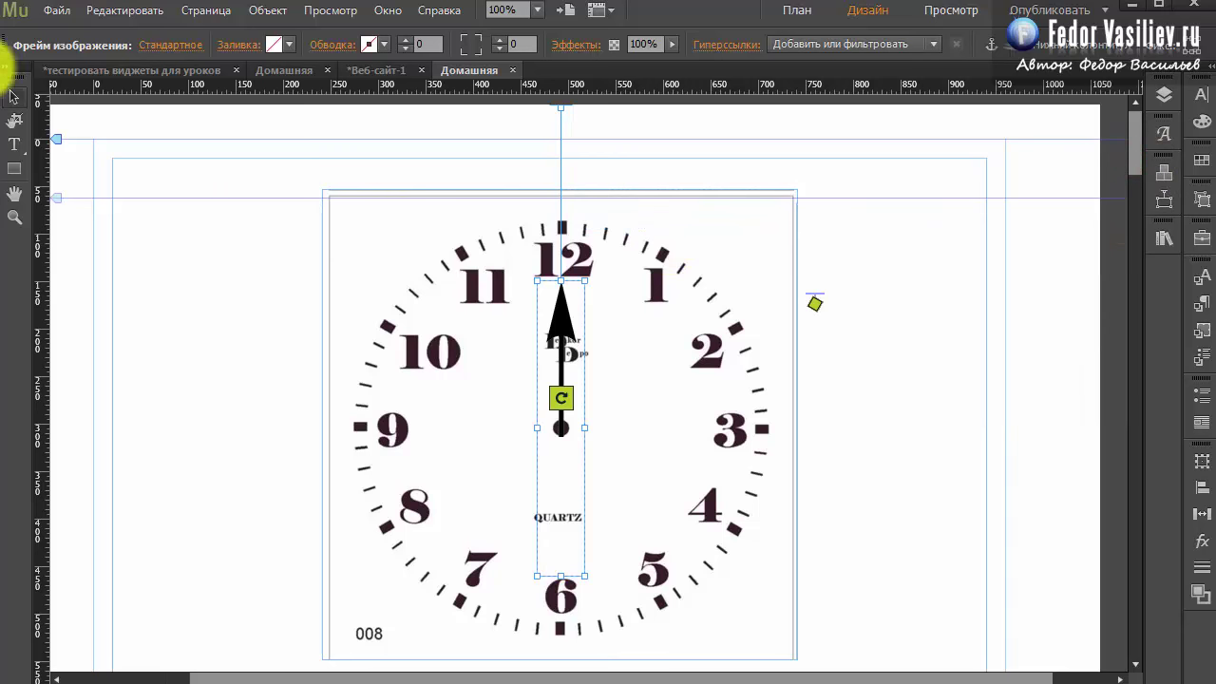
# Preview the page in the browser, scroll it to check the arrow's rotation, and compare it with the sample clock page.
pyautogui.click(55, 10)
pyautogui.click(151, 327)
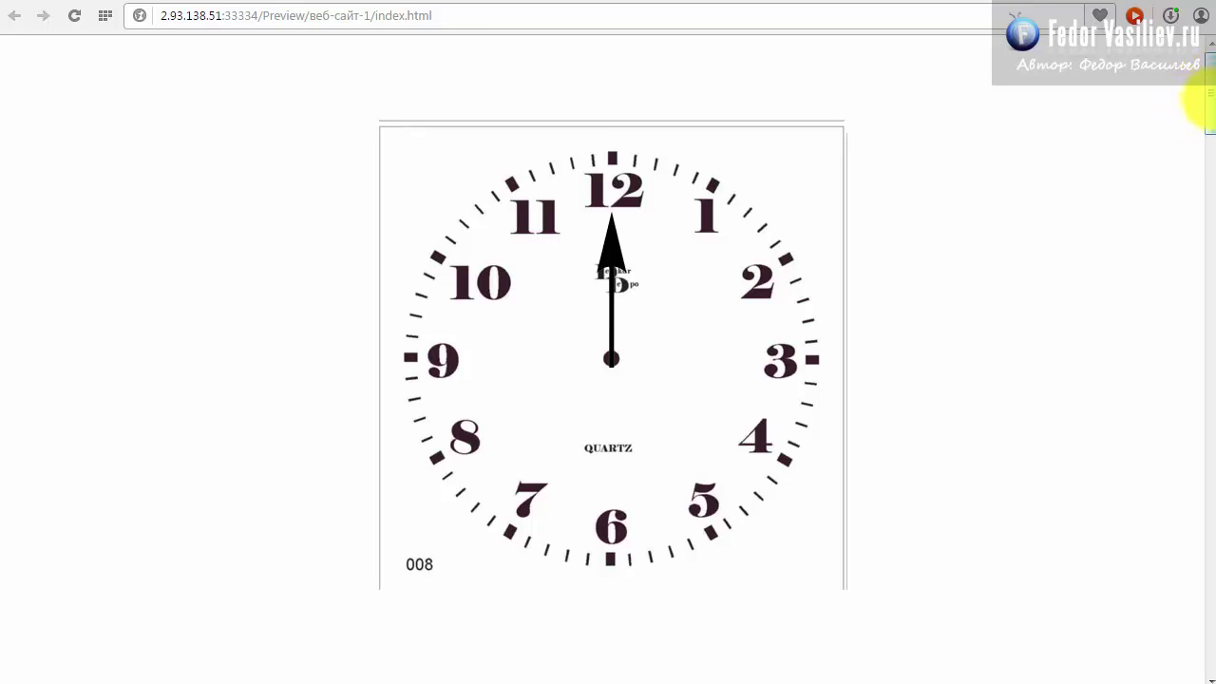
pyautogui.moveTo(1205, 85); pyautogui.dragTo(1206, 176)
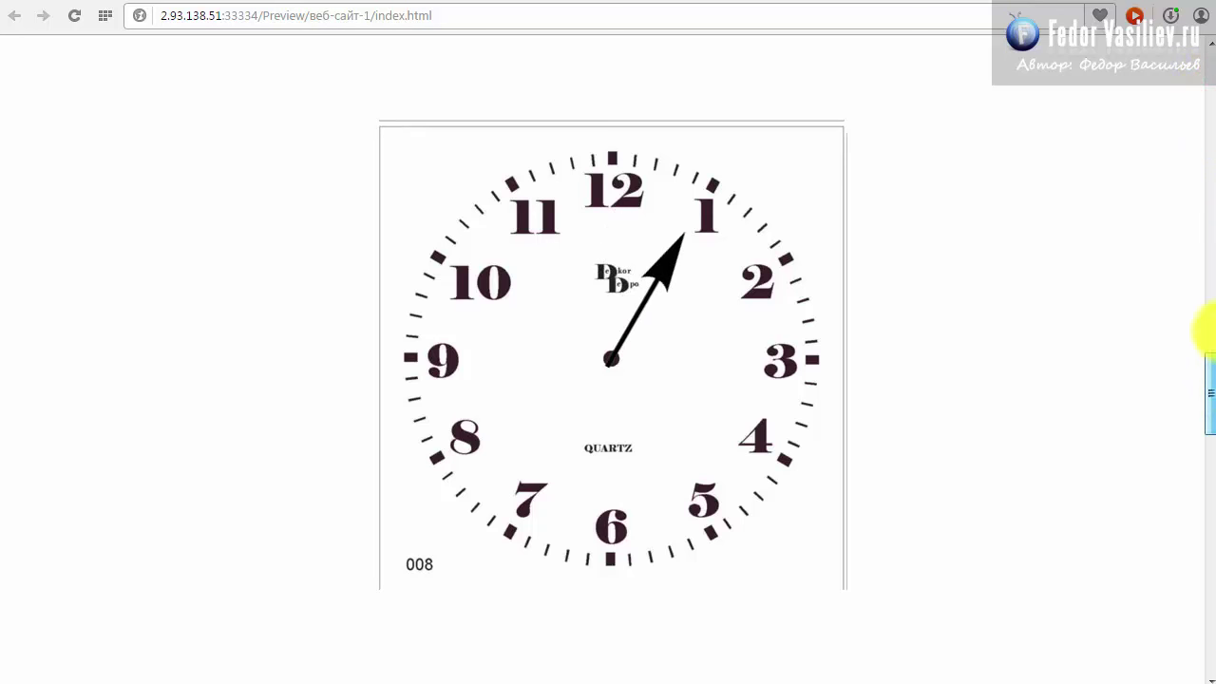
pyautogui.moveTo(1205, 122); pyautogui.dragTo(1206, 270)
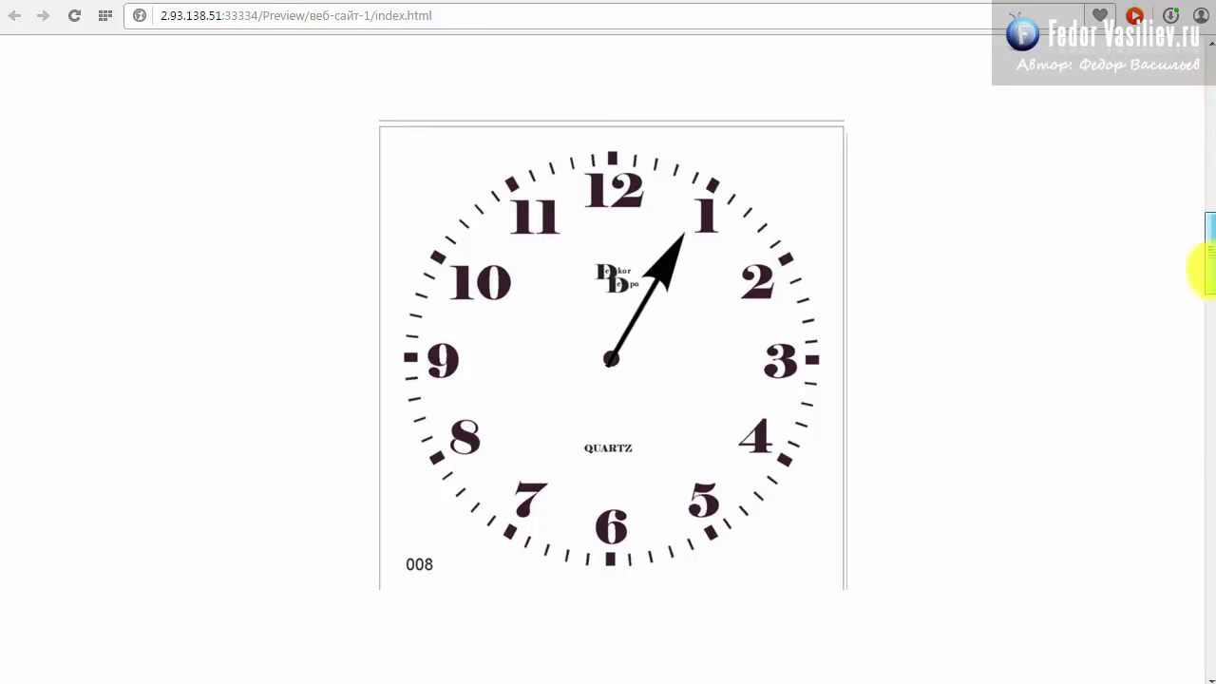
pyautogui.click(1202, 78)
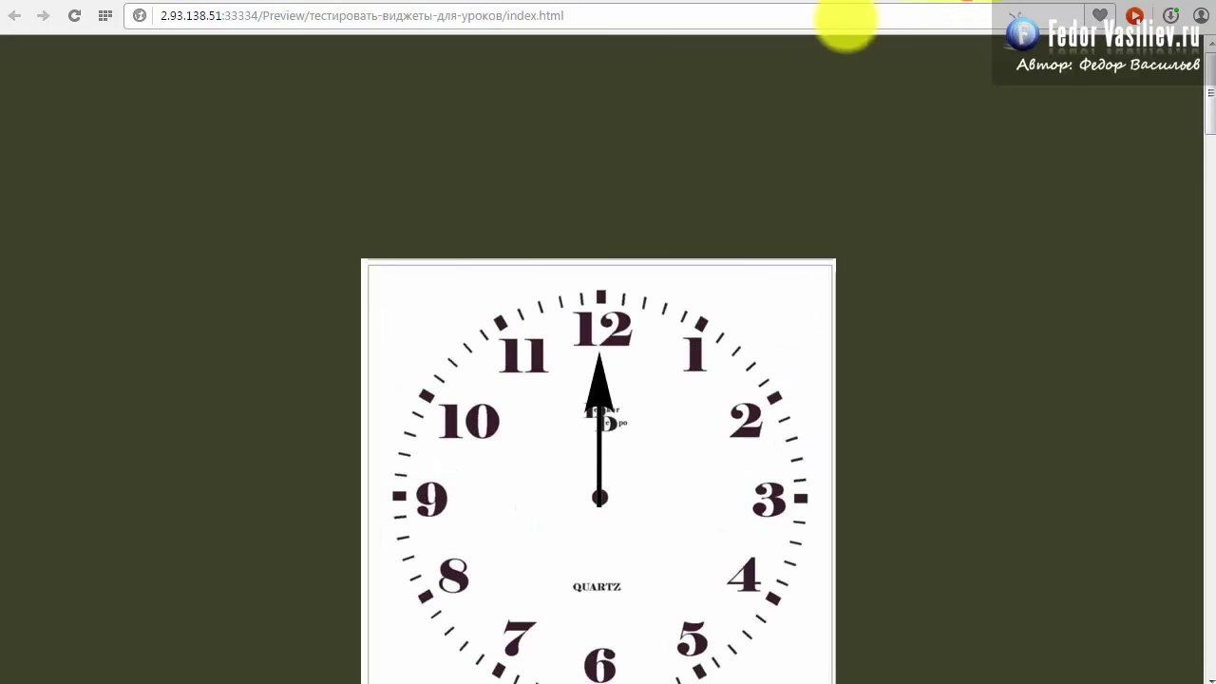
pyautogui.moveTo(1206, 98)
pyautogui.mouseDown()
pyautogui.moveTo(1180, 310)
pyautogui.moveTo(1205, 95)
pyautogui.moveTo(1189, 361)
pyautogui.moveTo(1186, 57)
pyautogui.moveTo(1197, 344)
pyautogui.moveTo(1140, 522)
pyautogui.moveTo(1199, 95)
pyautogui.mouseUp()
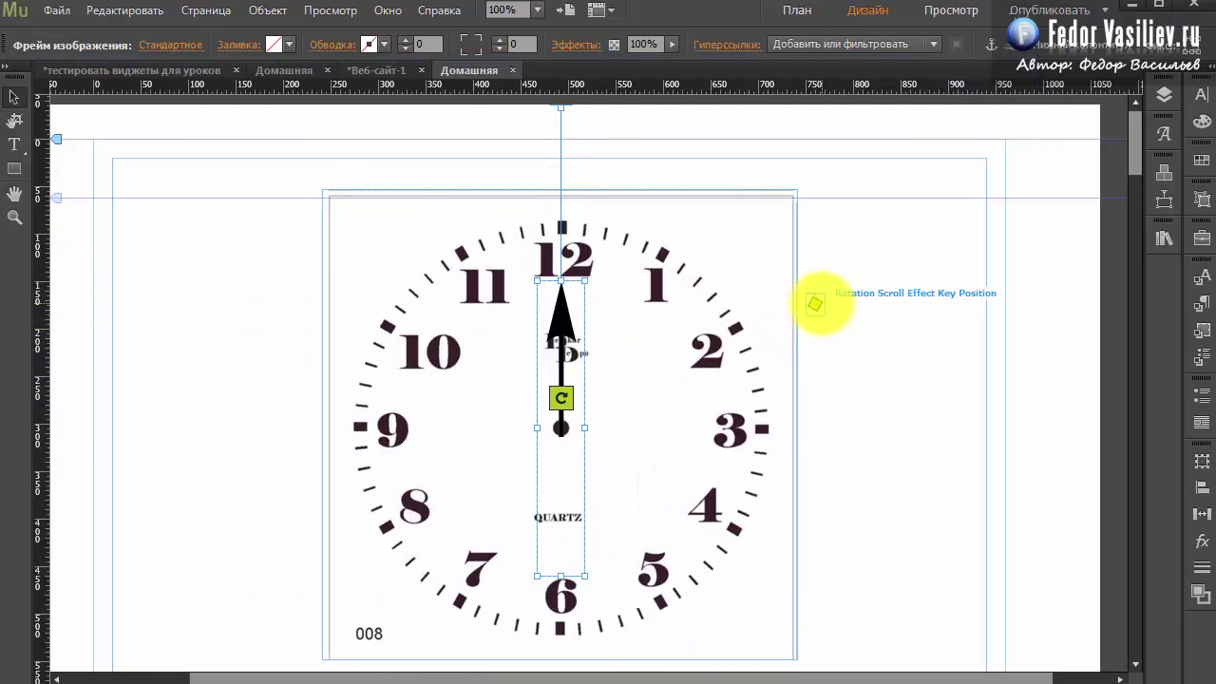
# Set the Rotation of the key position widget beside the clock to 360.
pyautogui.click(819, 304)
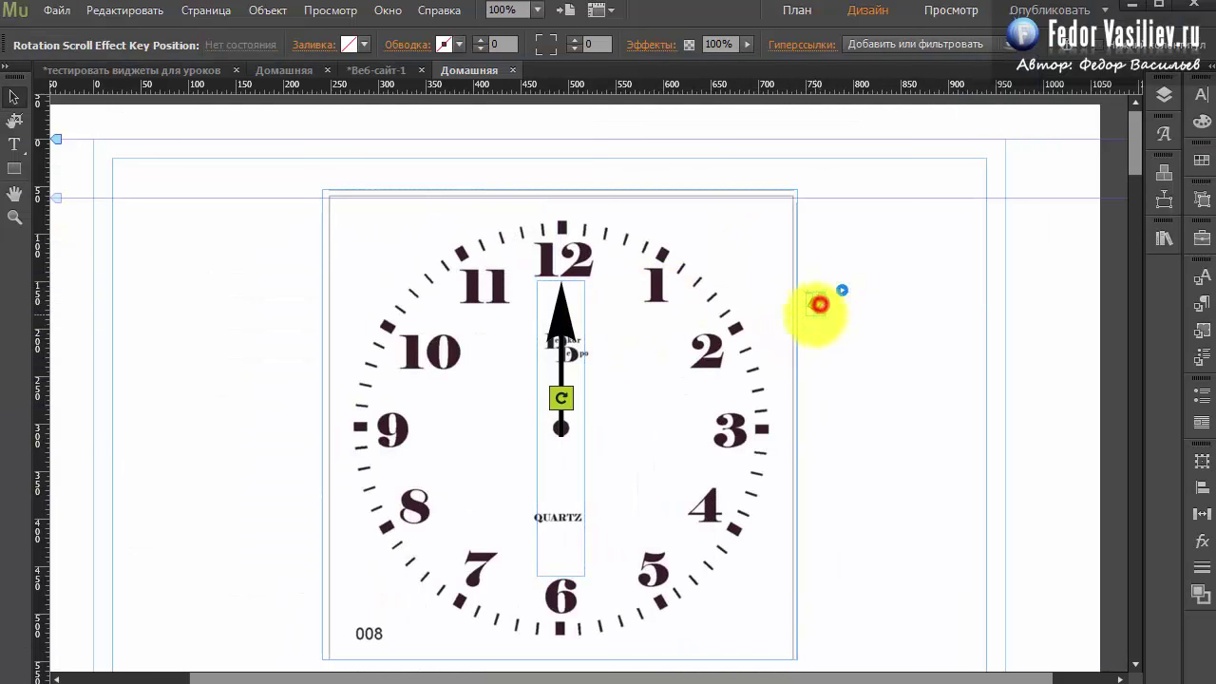
pyautogui.click(842, 290)
pyautogui.doubleClick(1052, 418)
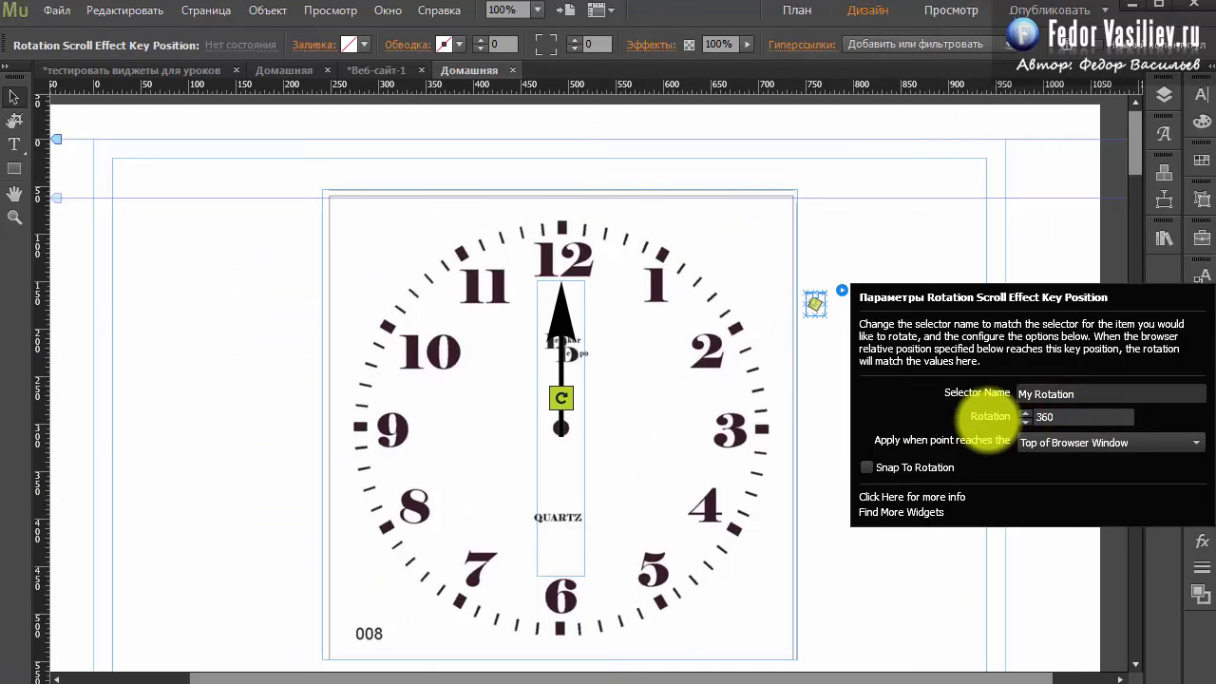
# Preview the page in the browser and scroll it to check the arrow's rotation with the key position set to 360.
pyautogui.click(808, 354)
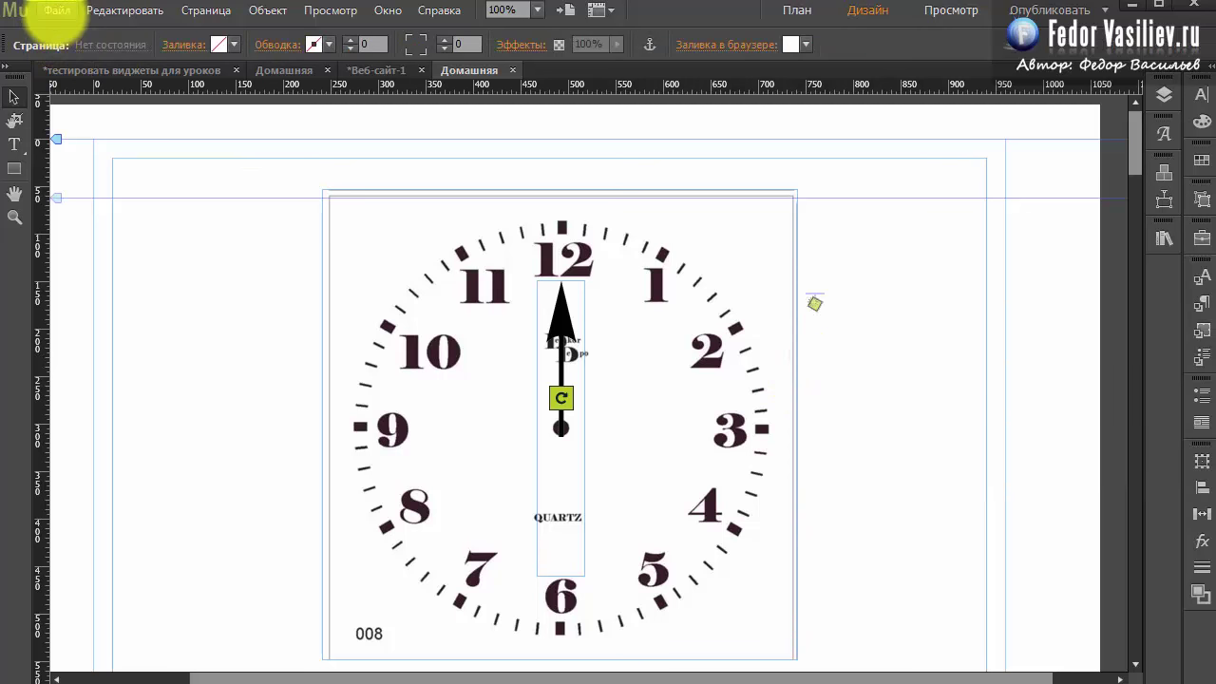
pyautogui.click(56, 10)
pyautogui.click(133, 335)
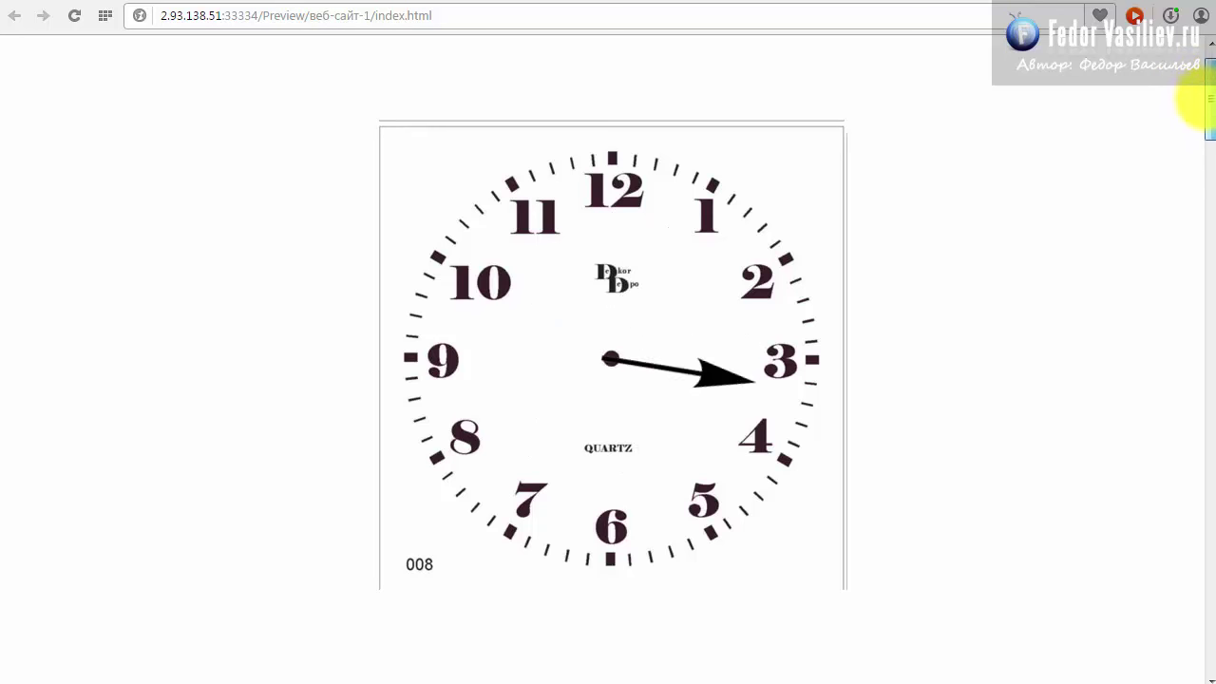
pyautogui.hotkey('alt', 'Tab')
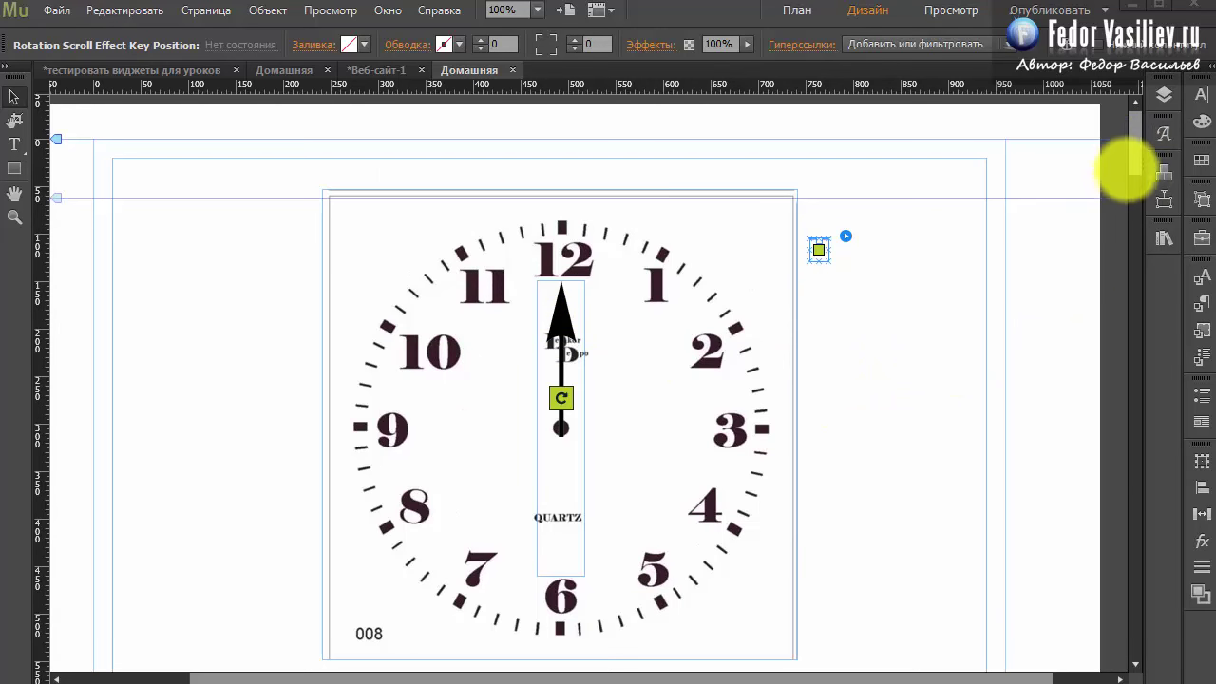
# Move the rotation key position widget from beside the clock far down the page, to about 1500 px.
pyautogui.moveTo(817, 251); pyautogui.dragTo(834, 587)
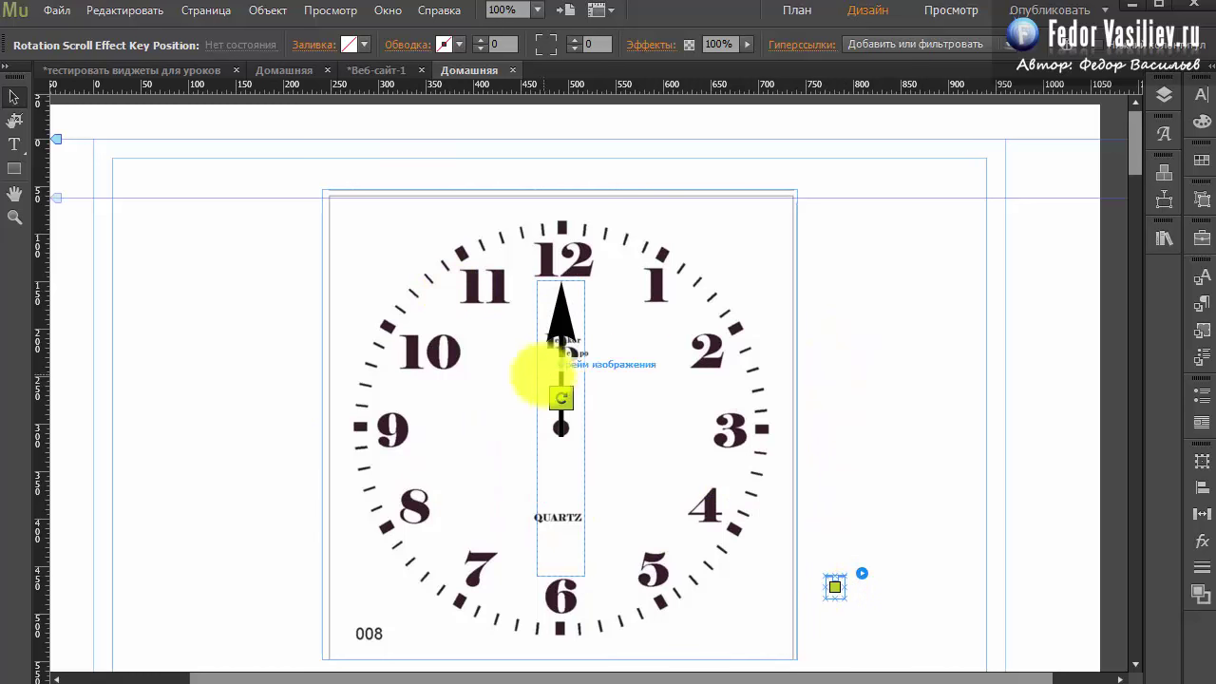
pyautogui.click(835, 586)
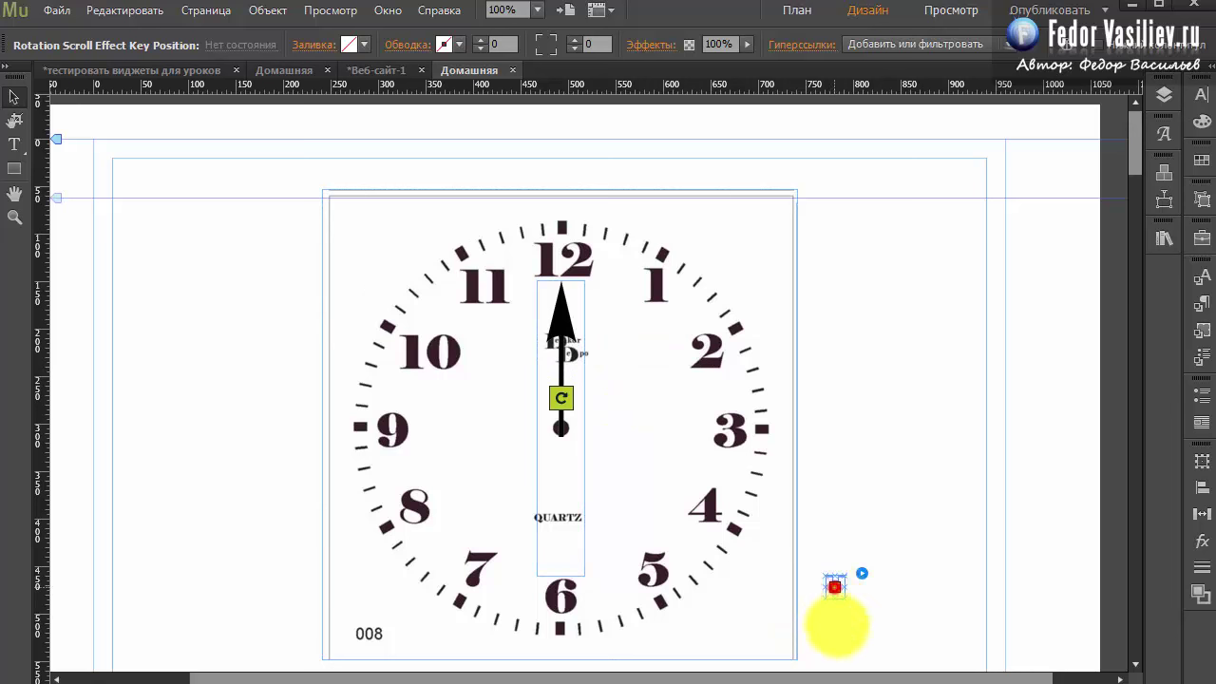
pyautogui.moveTo(836, 627); pyautogui.dragTo(836, 631)
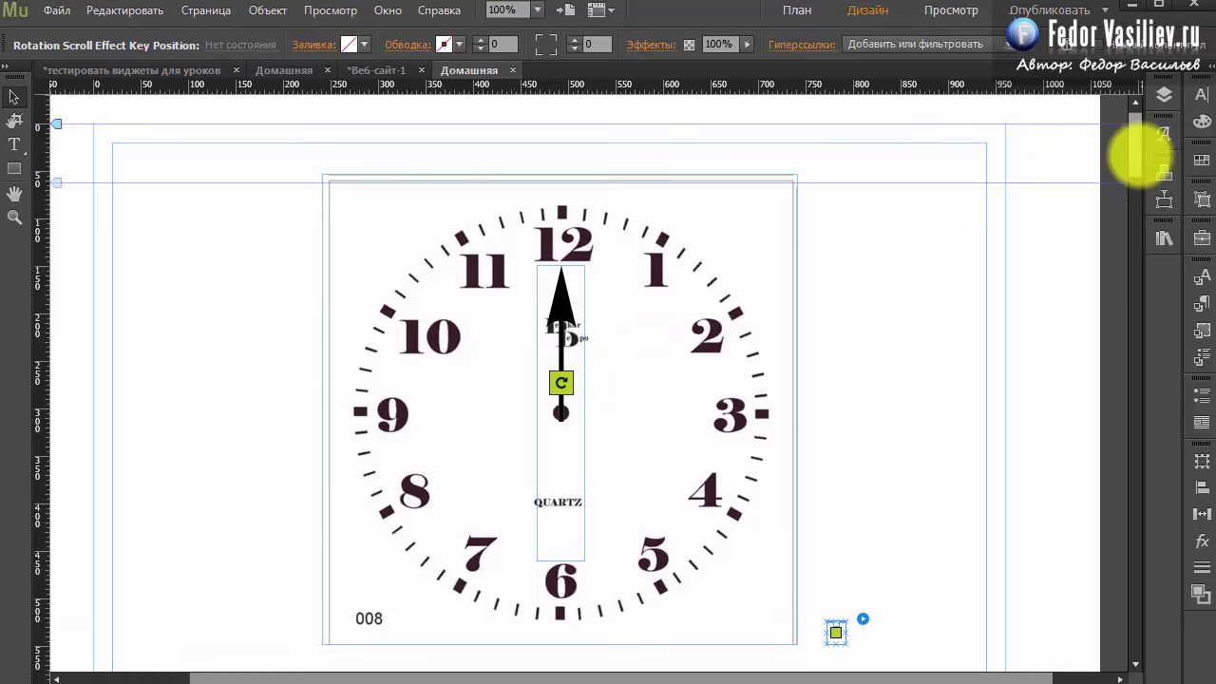
pyautogui.moveTo(1136, 155); pyautogui.dragTo(1127, 214)
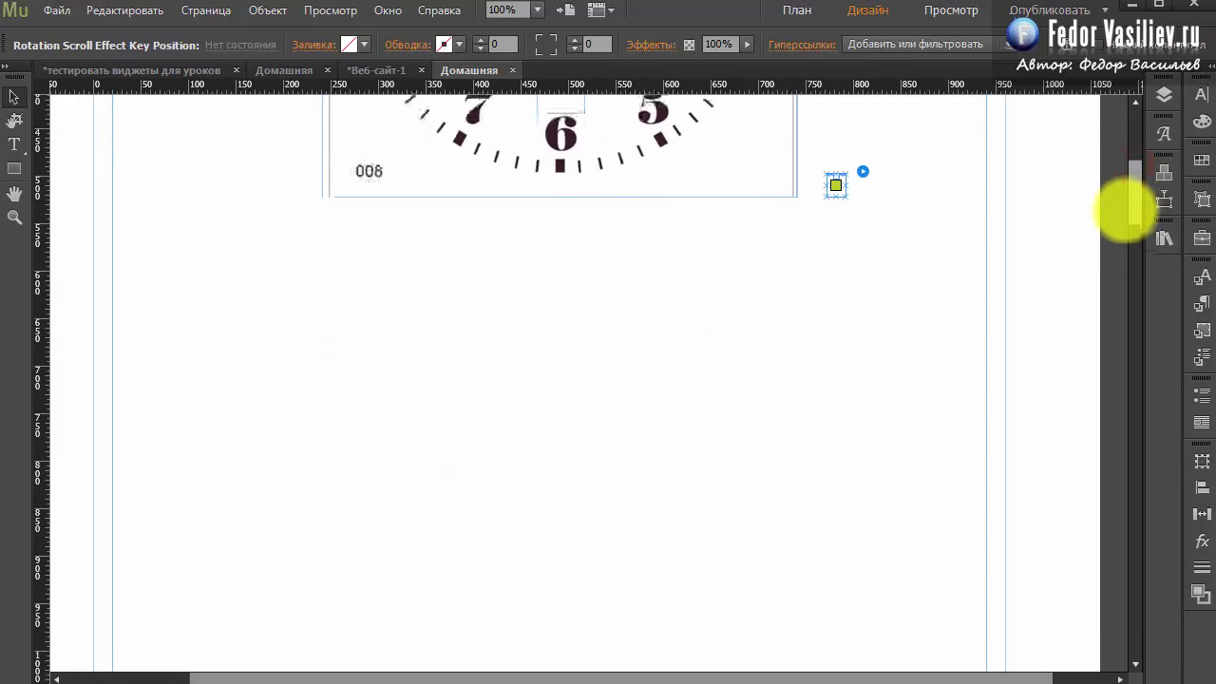
pyautogui.moveTo(830, 120); pyautogui.dragTo(854, 581)
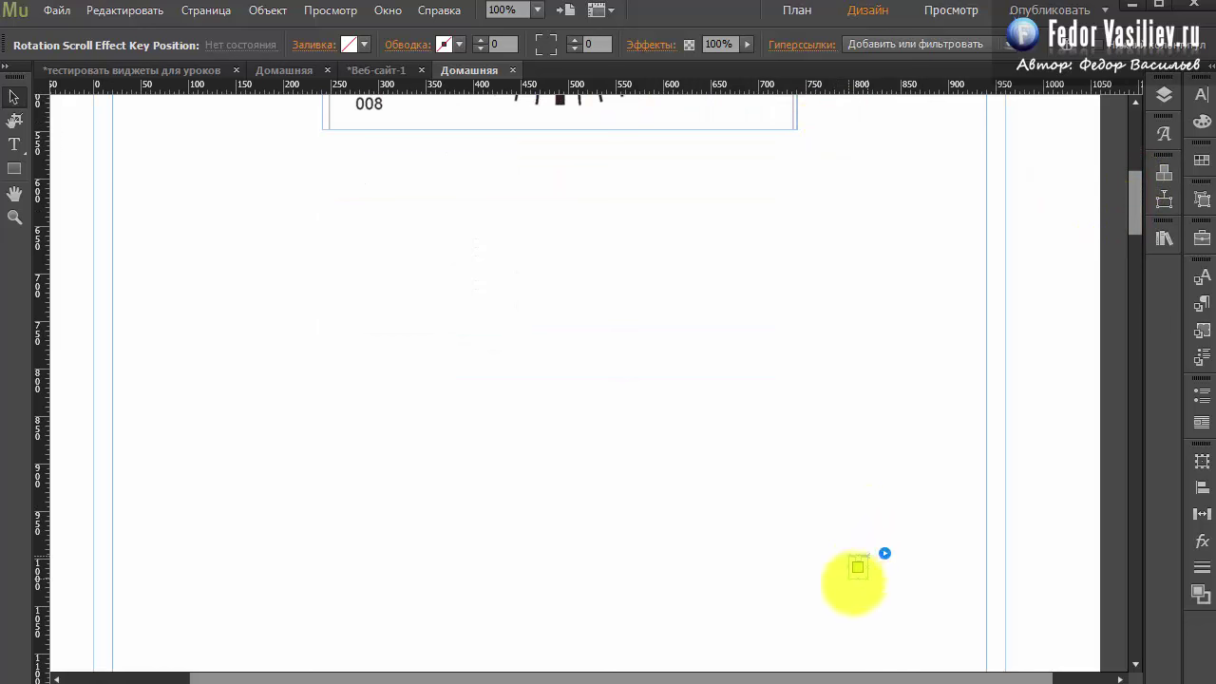
pyautogui.moveTo(1134, 203); pyautogui.dragTo(1127, 250)
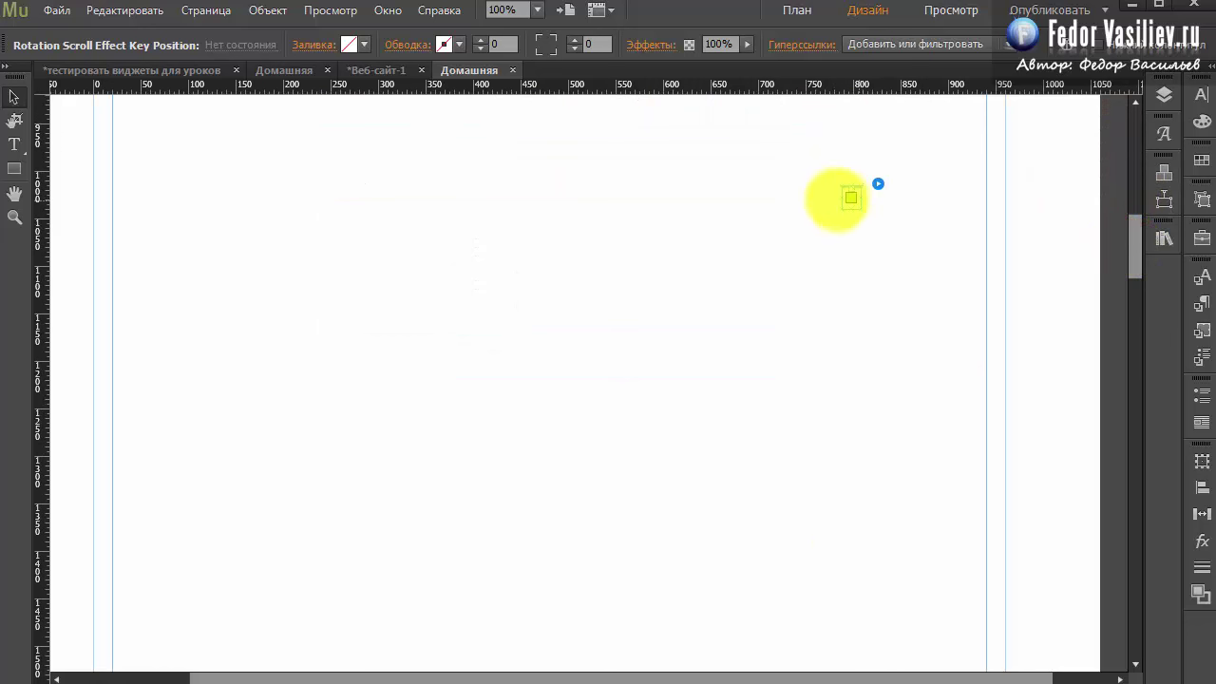
pyautogui.moveTo(848, 198); pyautogui.dragTo(836, 670)
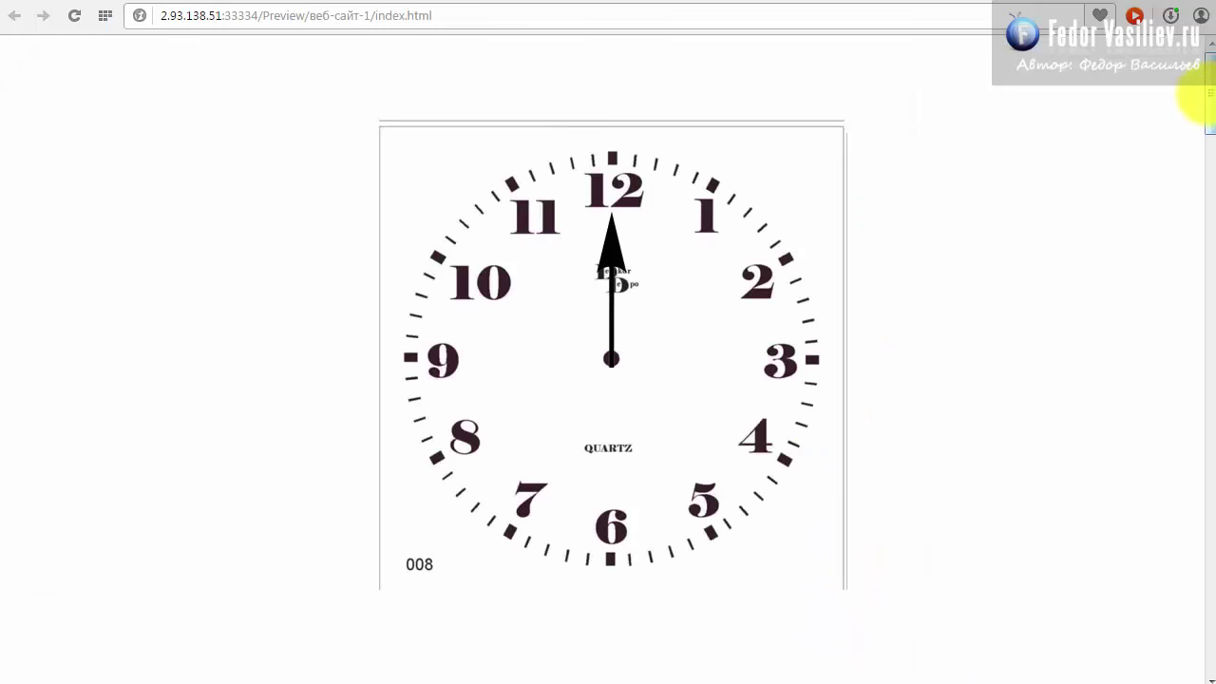
# Scroll the browser preview back up to the page's start to check how the arrow rotates, and return to Muse.
pyautogui.moveTo(1200, 97); pyautogui.dragTo(1200, 40)
pyautogui.moveTo(1198, 91); pyautogui.dragTo(1188, 48)
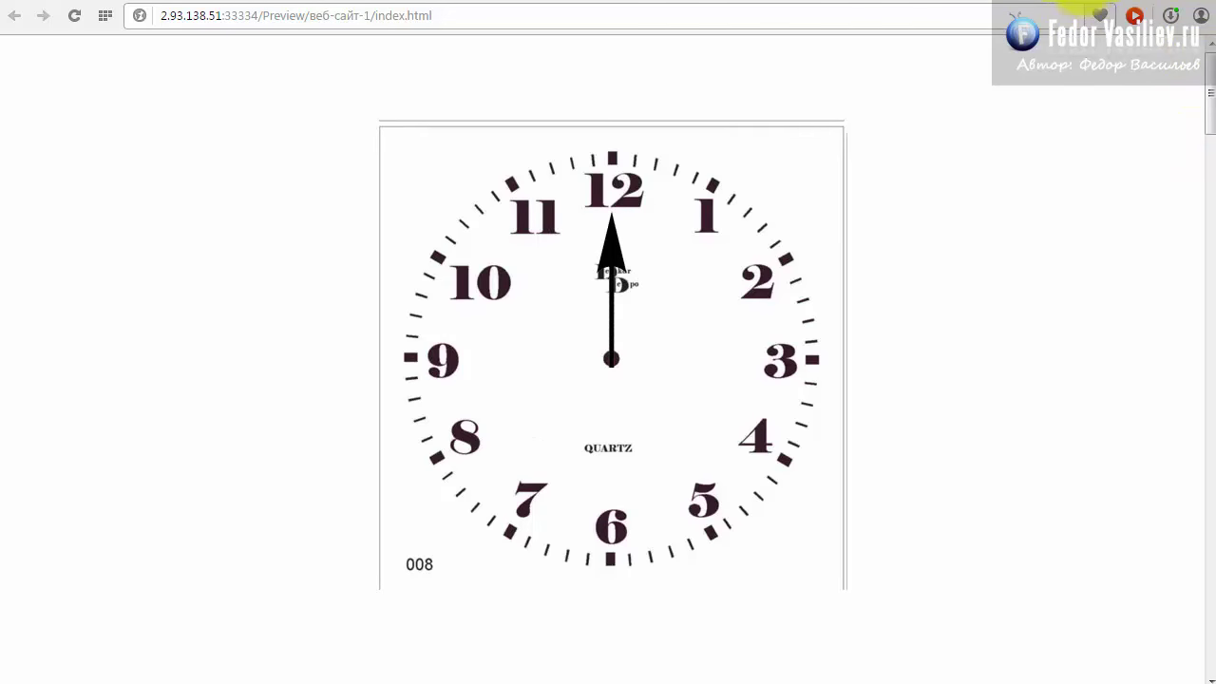
pyautogui.hotkey('alt', 'Tab')
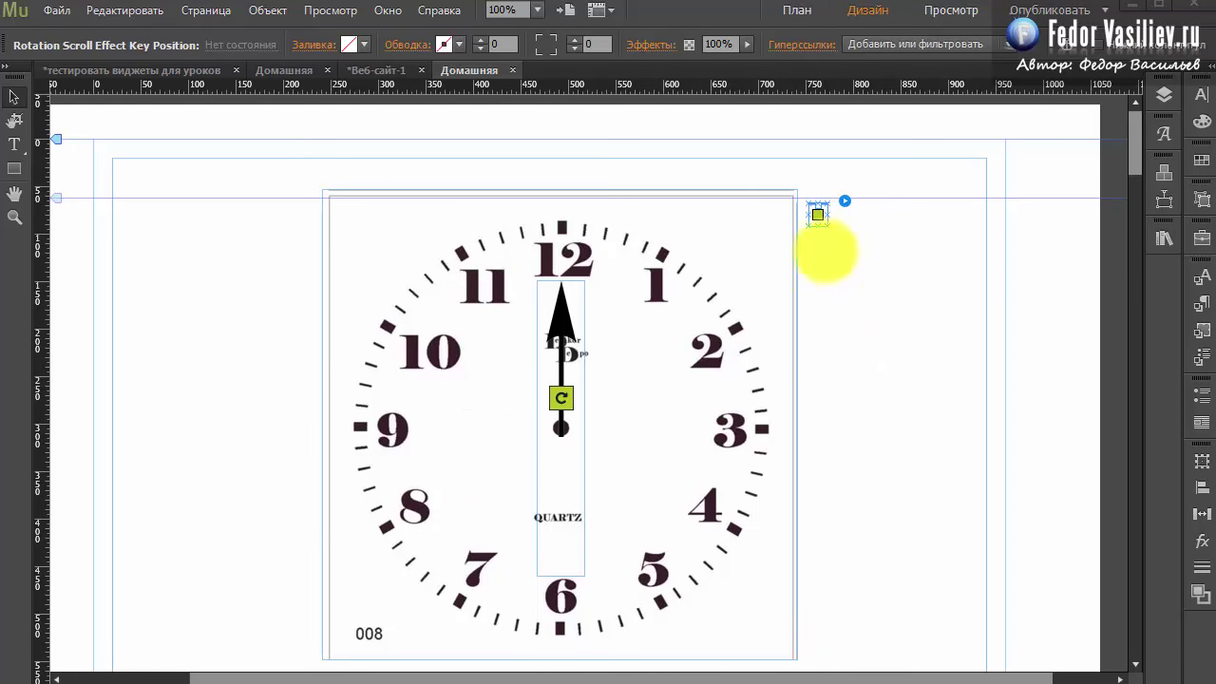
# Duplicate the rotation key position widget about 160 px below the original, beside the clock.
pyautogui.click(815, 213)
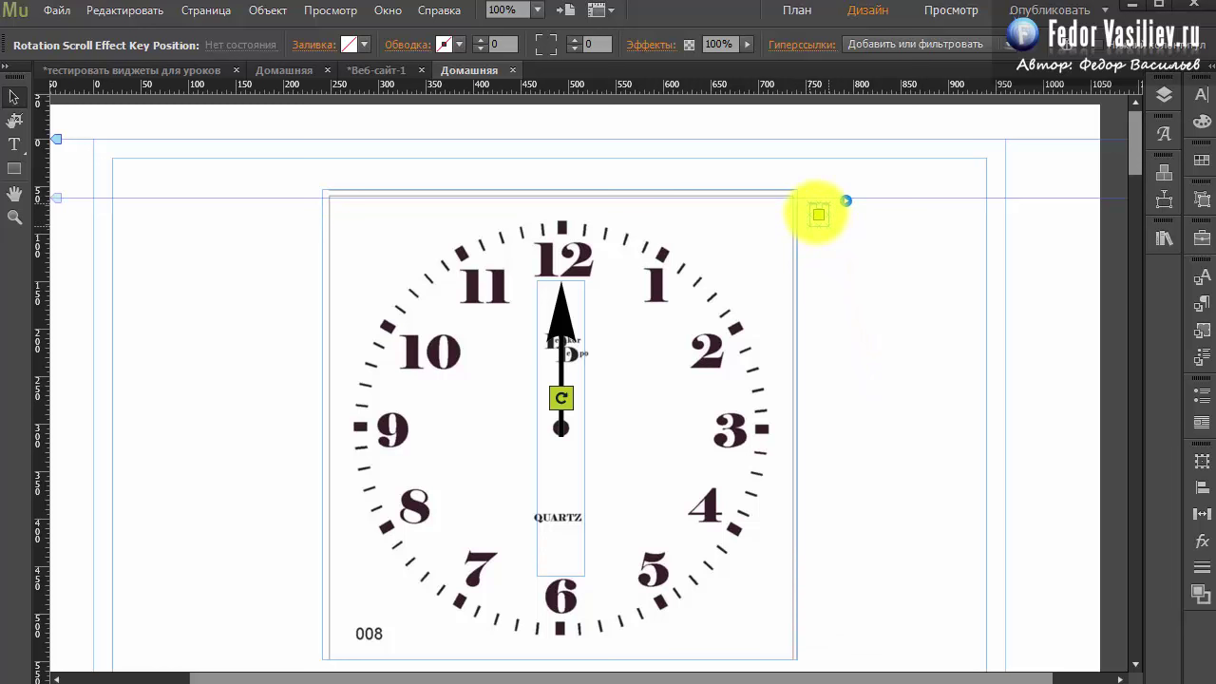
pyautogui.click(818, 214)
pyautogui.moveTo(818, 215); pyautogui.dragTo(819, 366)
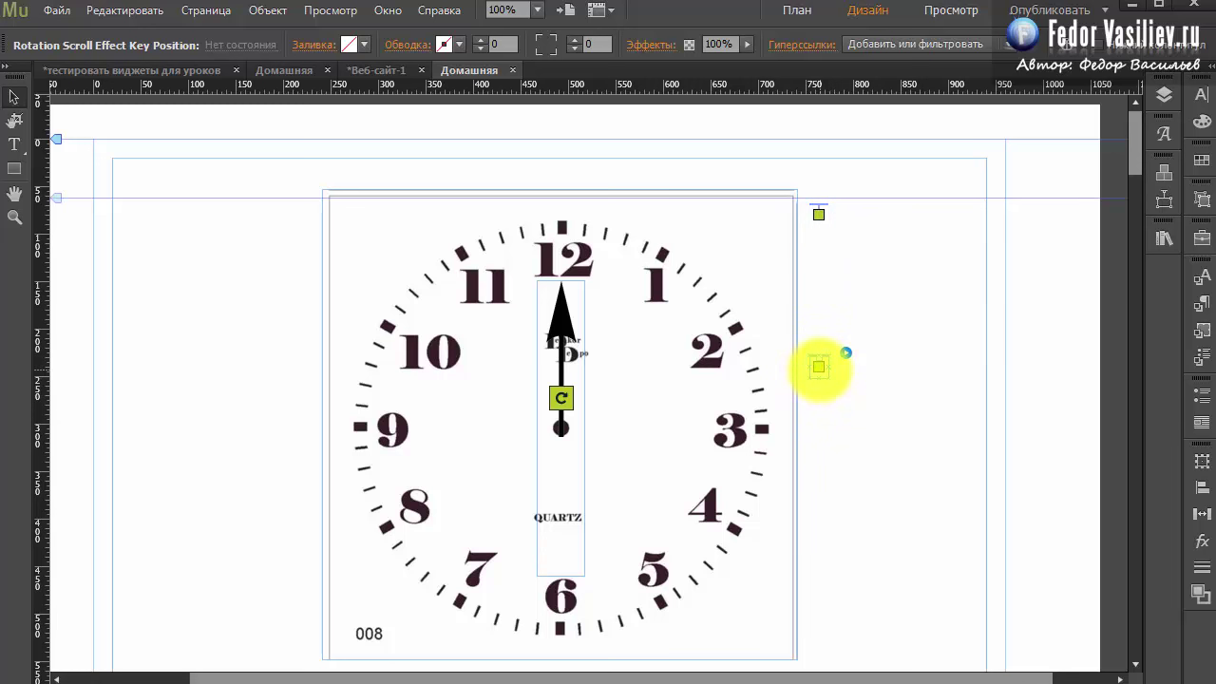
pyautogui.click(818, 217)
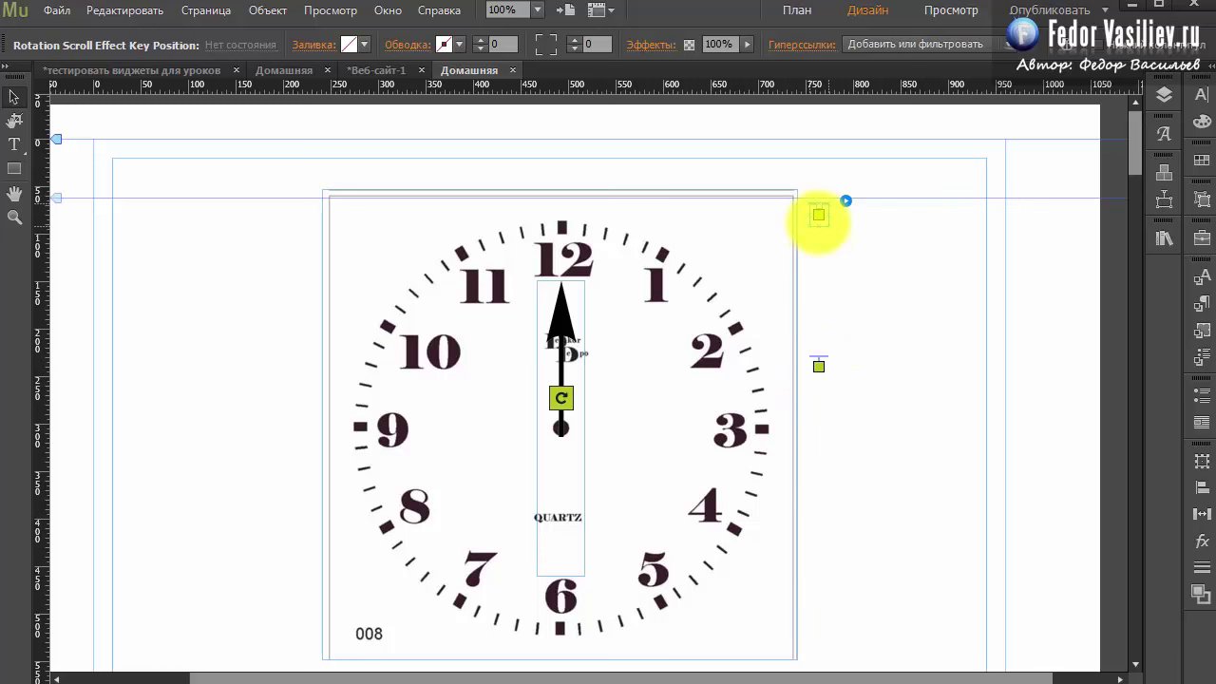
pyautogui.click(820, 364)
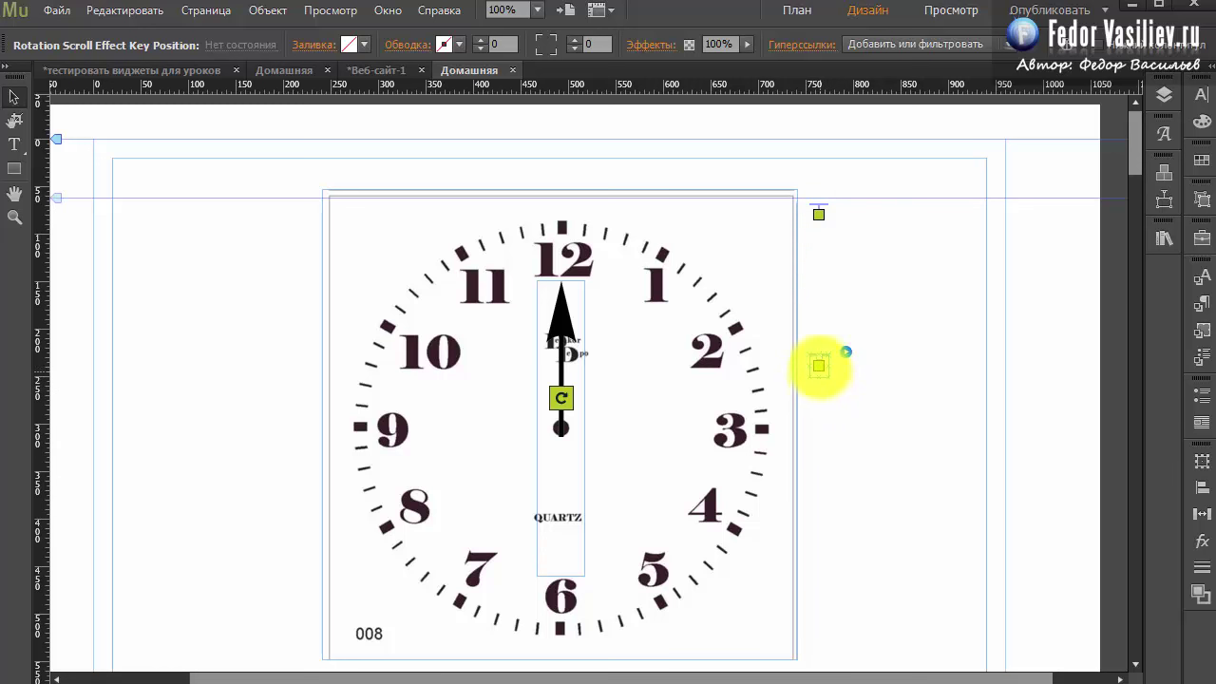
# Set the Rotation of both the lower and the upper key position widgets beside the clock to 30.
pyautogui.click(845, 351)
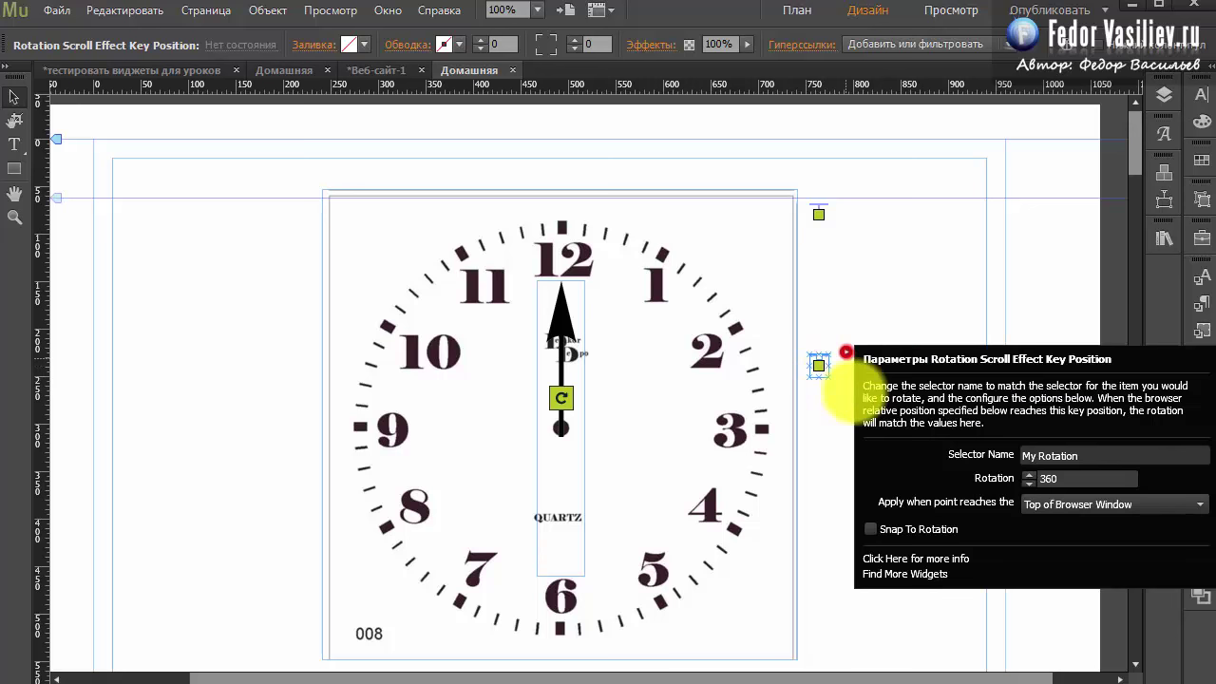
pyautogui.click(1071, 480)
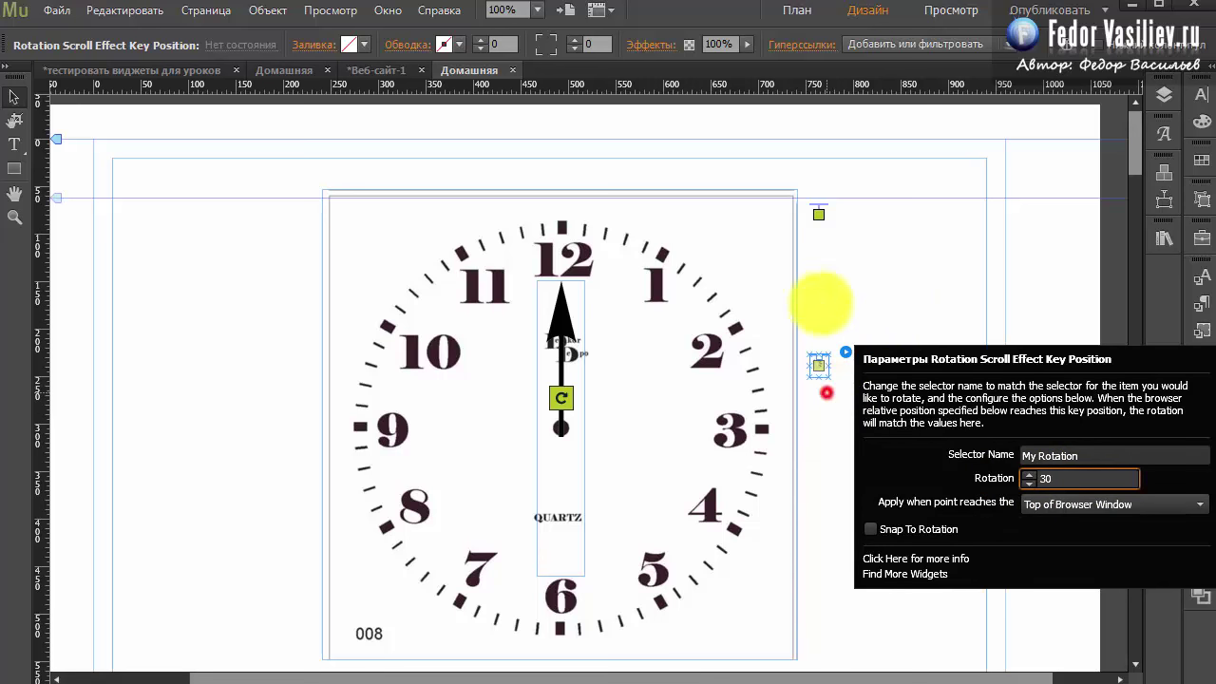
pyautogui.click(817, 214)
pyautogui.click(845, 200)
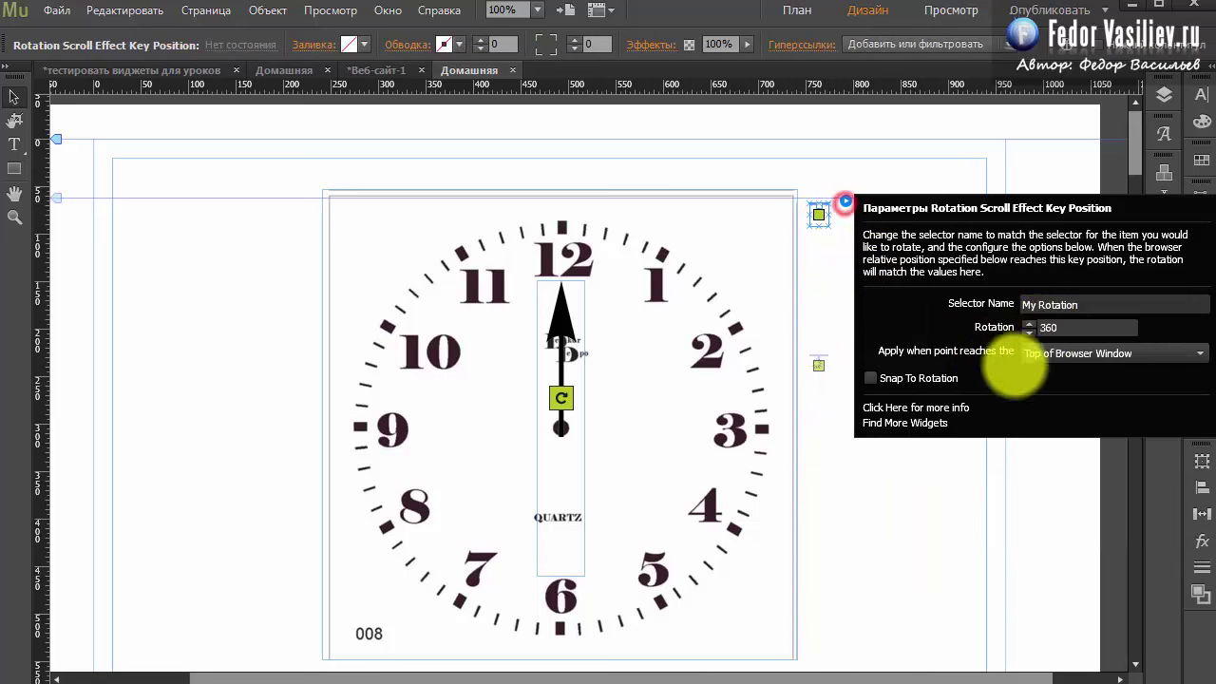
pyautogui.click(1071, 326)
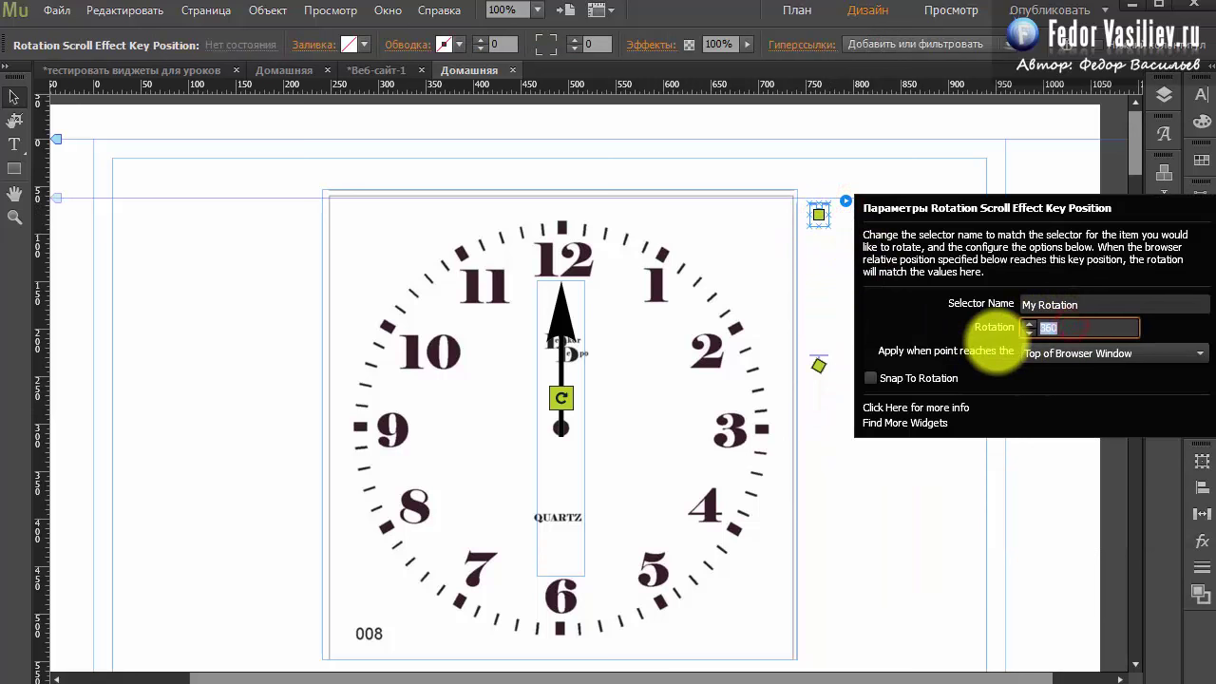
pyautogui.click(833, 308)
pyautogui.click(819, 363)
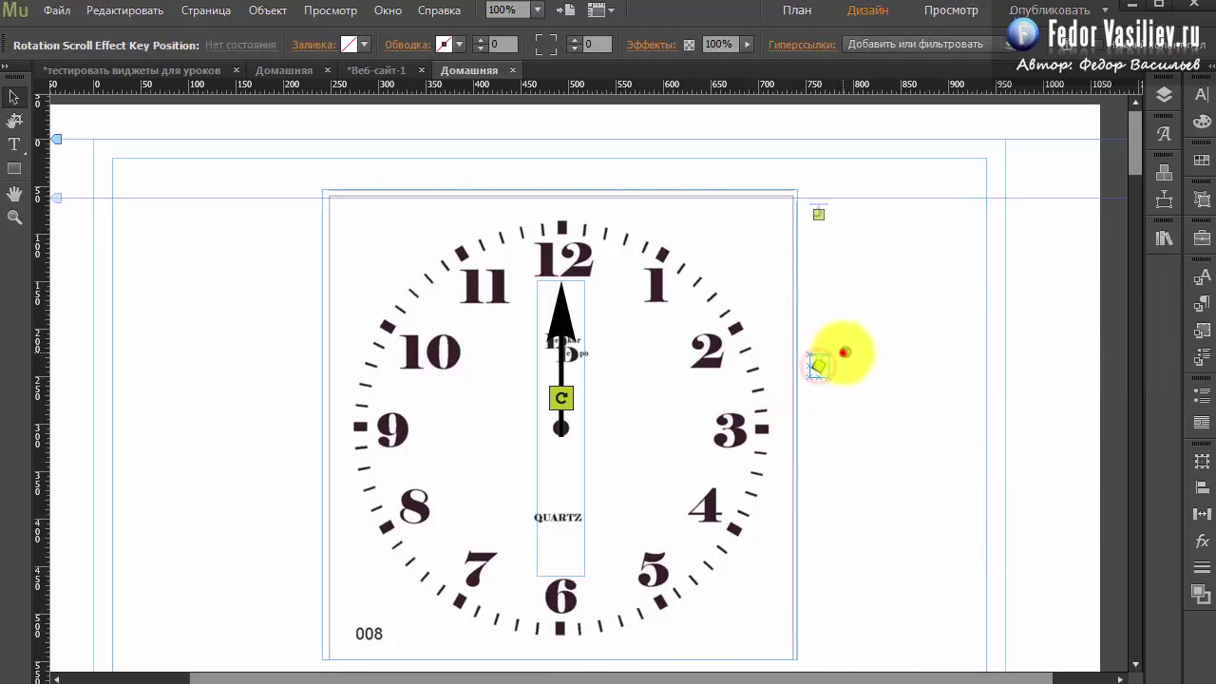
pyautogui.click(845, 351)
# Move the lower key position widget down beside the clock's bottom edge and review its options.
pyautogui.click(818, 357)
pyautogui.scroll(-3, 855, 370)
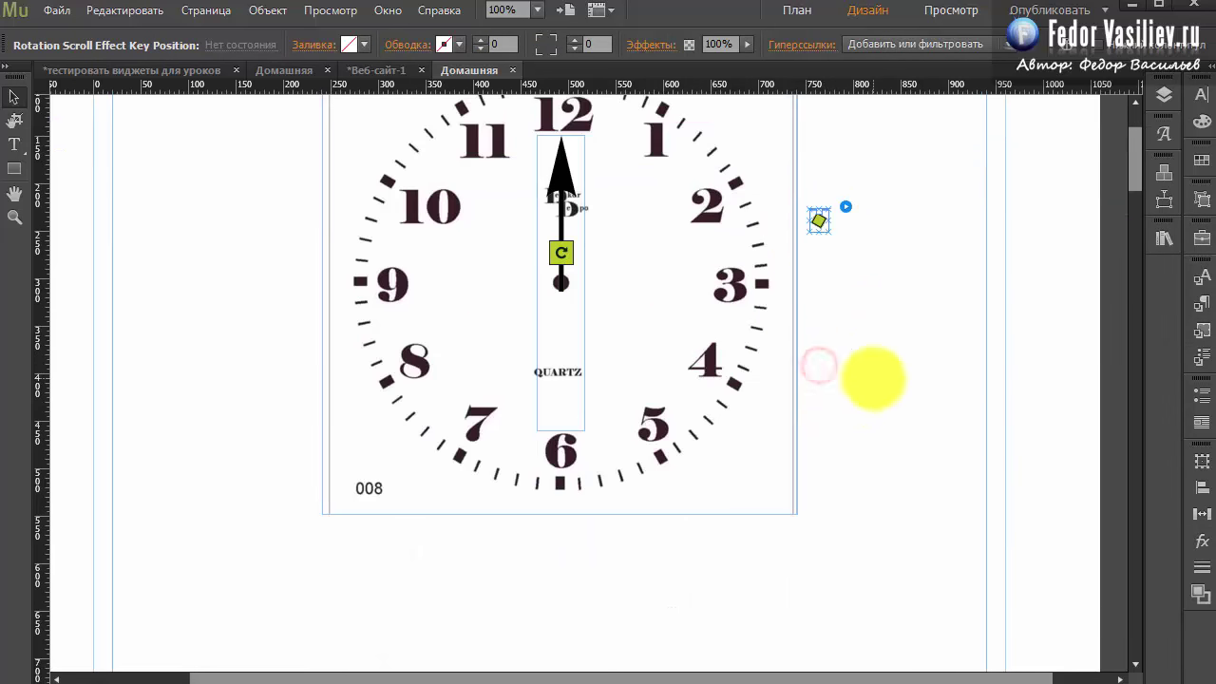
pyautogui.moveTo(819, 220); pyautogui.dragTo(819, 487)
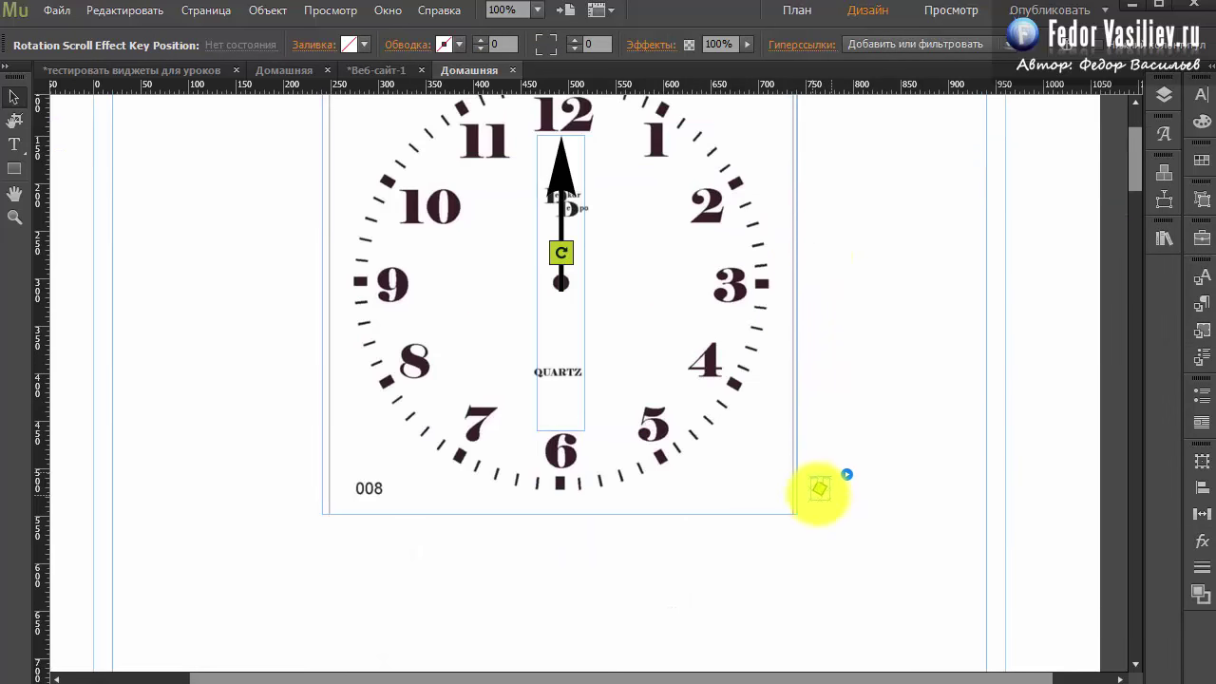
pyautogui.scroll(3, 895, 452)
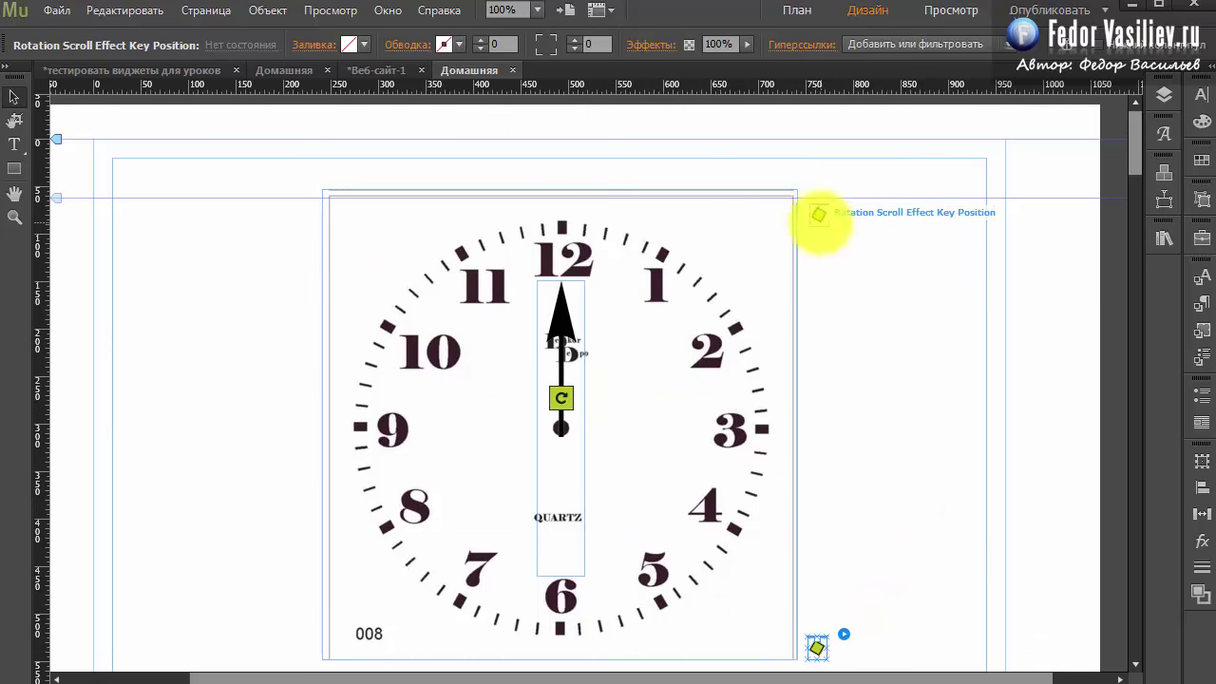
pyautogui.click(819, 214)
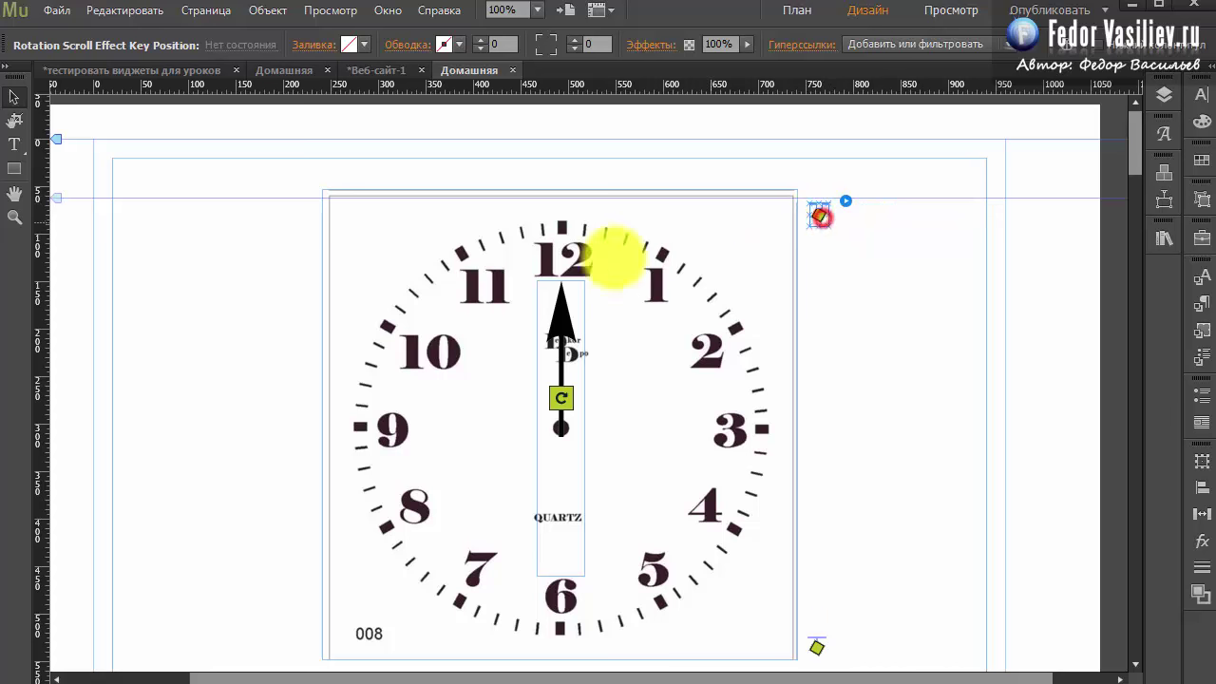
pyautogui.scroll(-3, 830, 450)
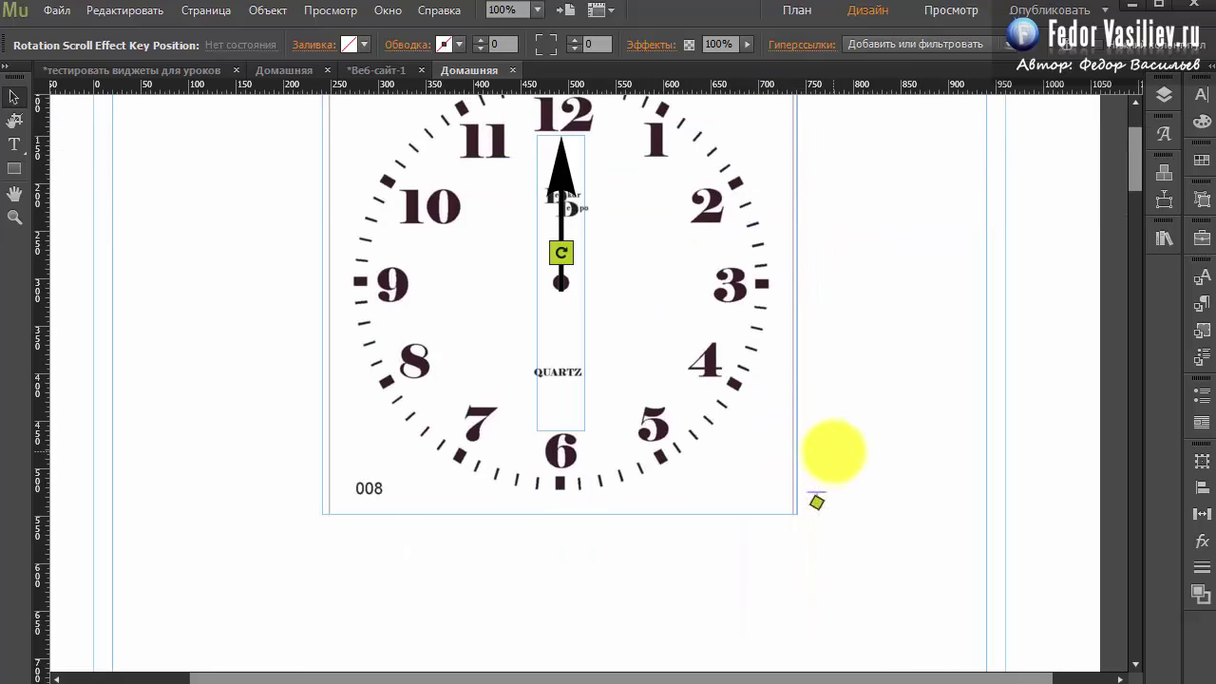
pyautogui.click(814, 503)
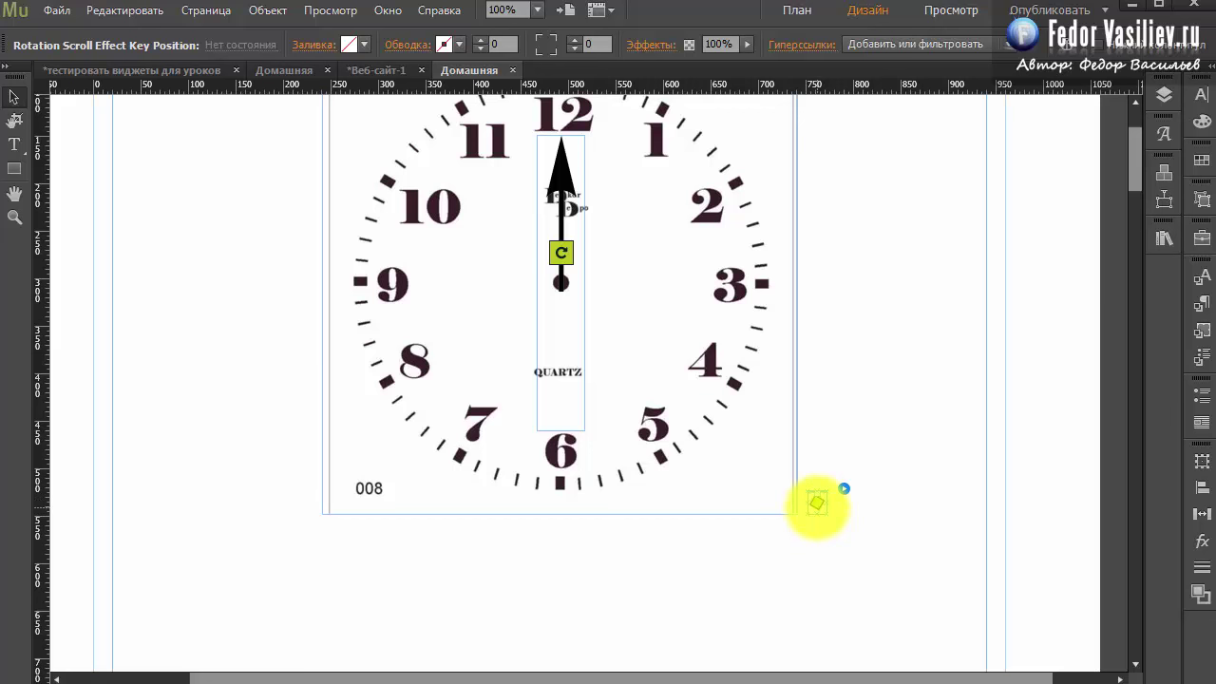
pyautogui.click(844, 489)
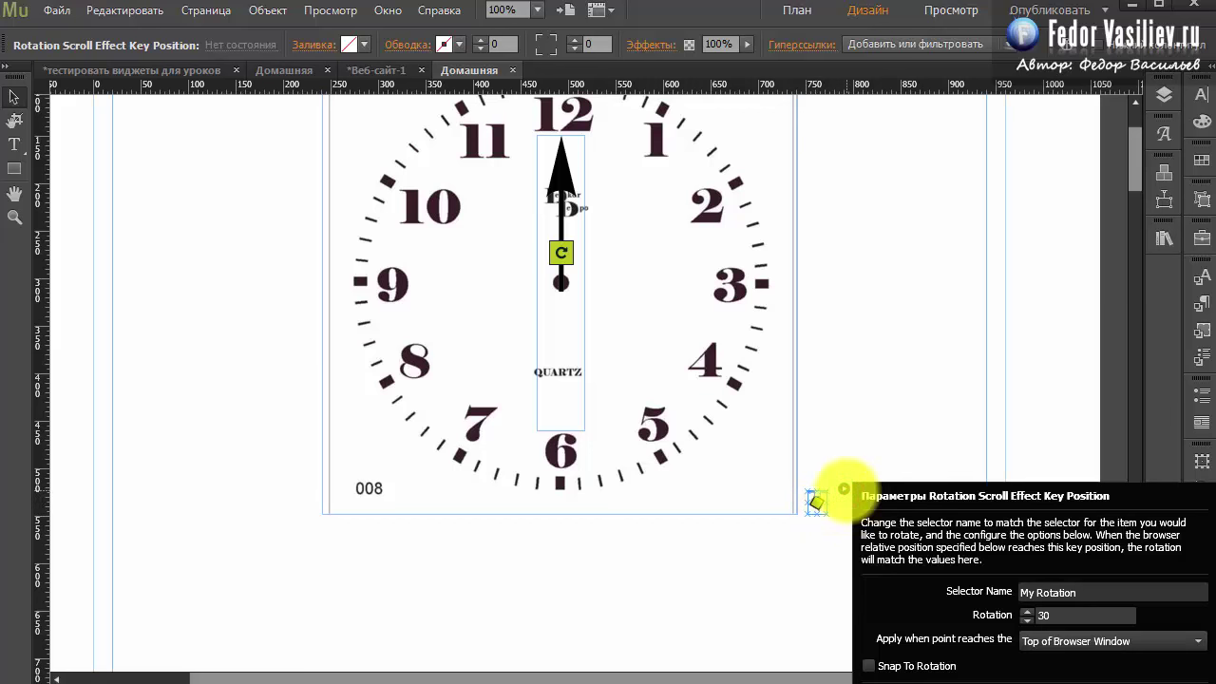
pyautogui.click(845, 489)
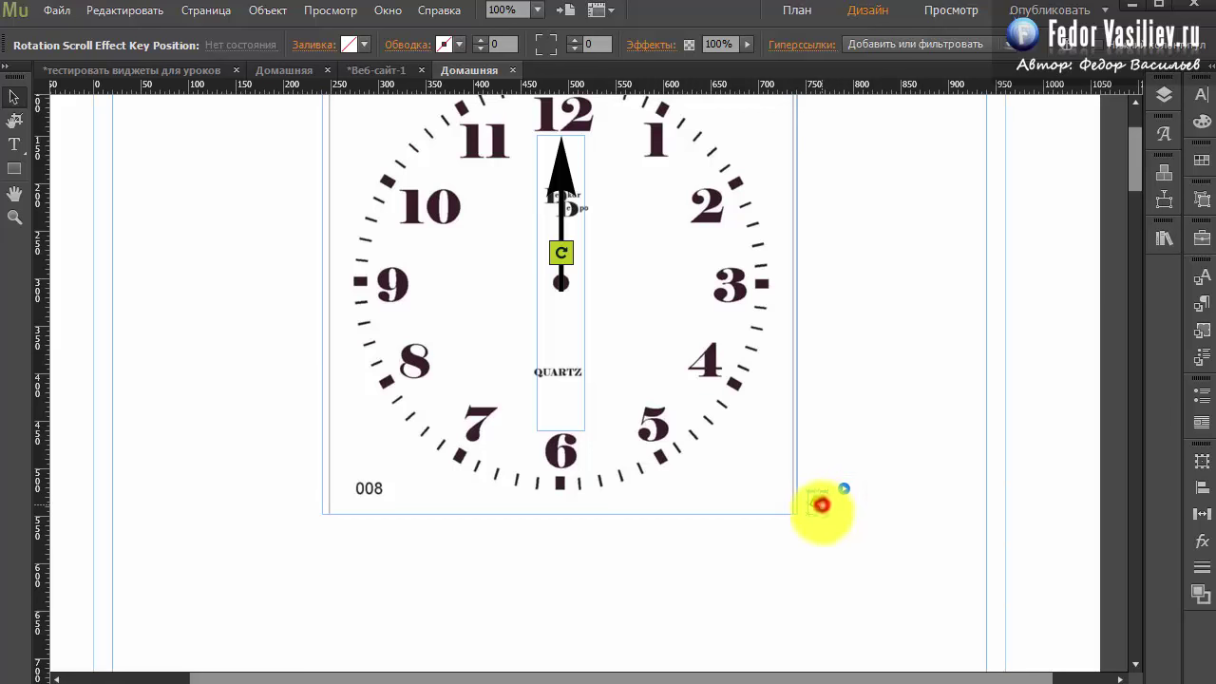
# Duplicate the lower 30-degree key position widget about 65 px beneath it, just below the clock's bottom edge.
pyautogui.click(820, 503)
pyautogui.moveTo(819, 502); pyautogui.dragTo(817, 538)
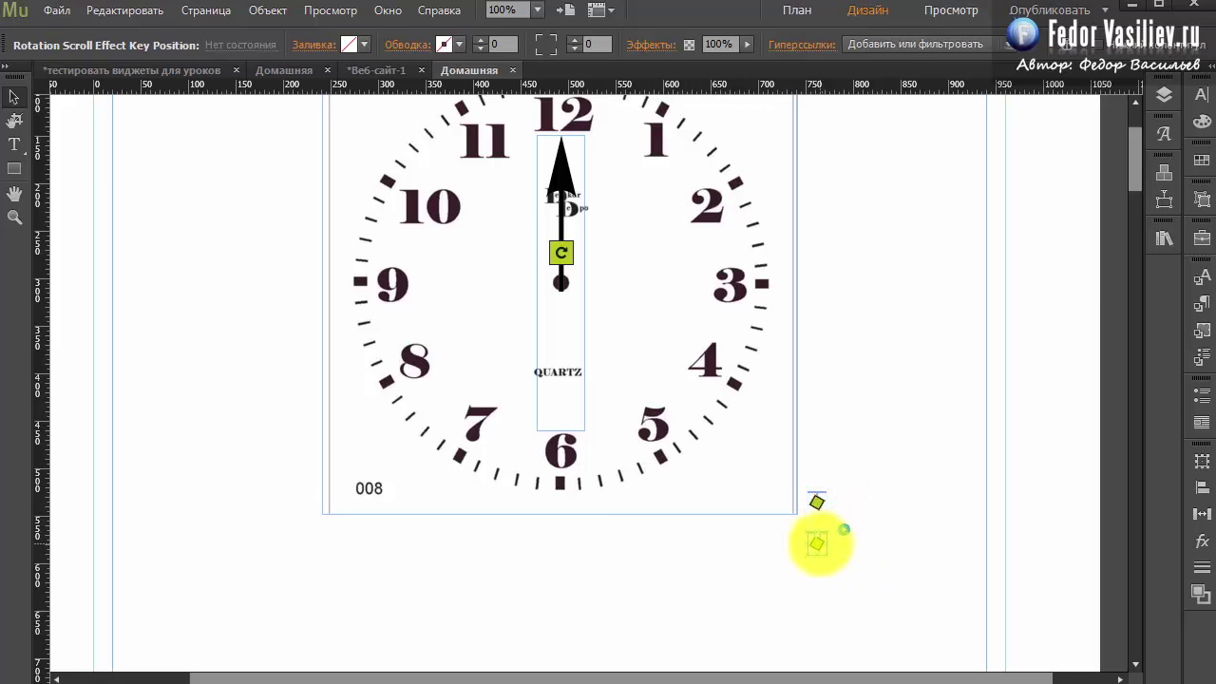
pyautogui.moveTo(817, 538); pyautogui.dragTo(817, 567)
pyautogui.click(820, 547)
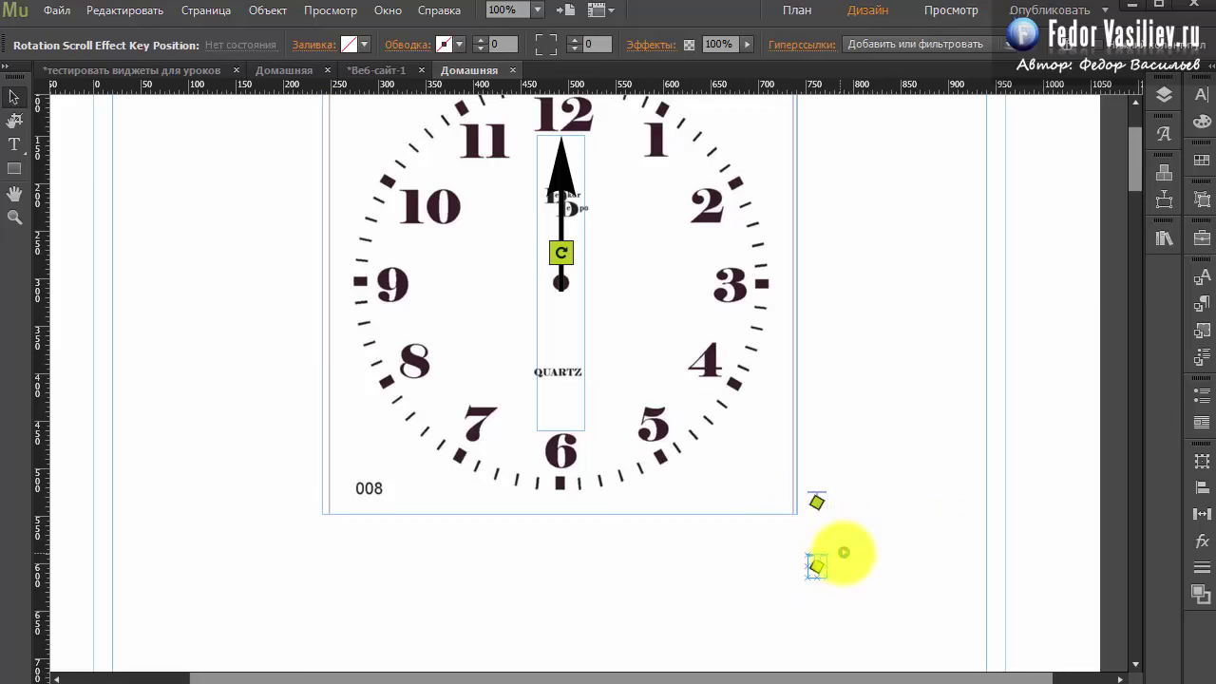
# Set the Rotation of the lowest key position widget to 60.
pyautogui.click(844, 551)
pyautogui.click(1064, 678)
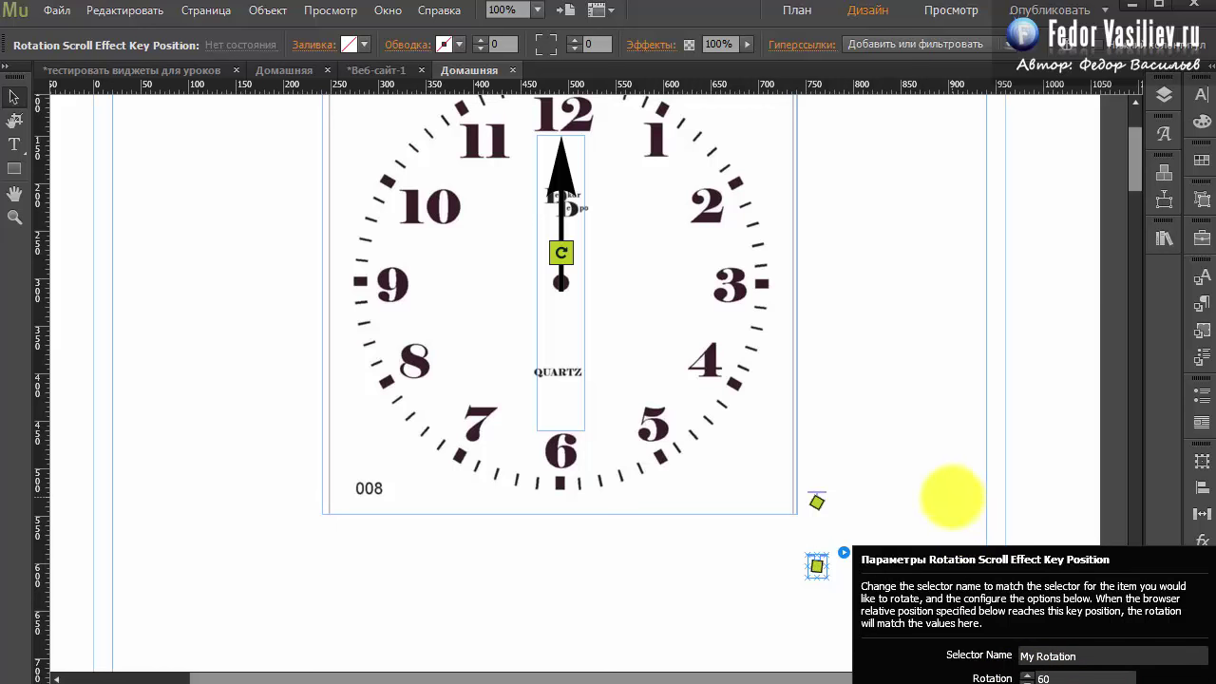
pyautogui.click(951, 497)
# Preview the page with the three key positions in the browser and scroll it to check the arrow's stepped rotation.
pyautogui.click(57, 9)
pyautogui.click(149, 334)
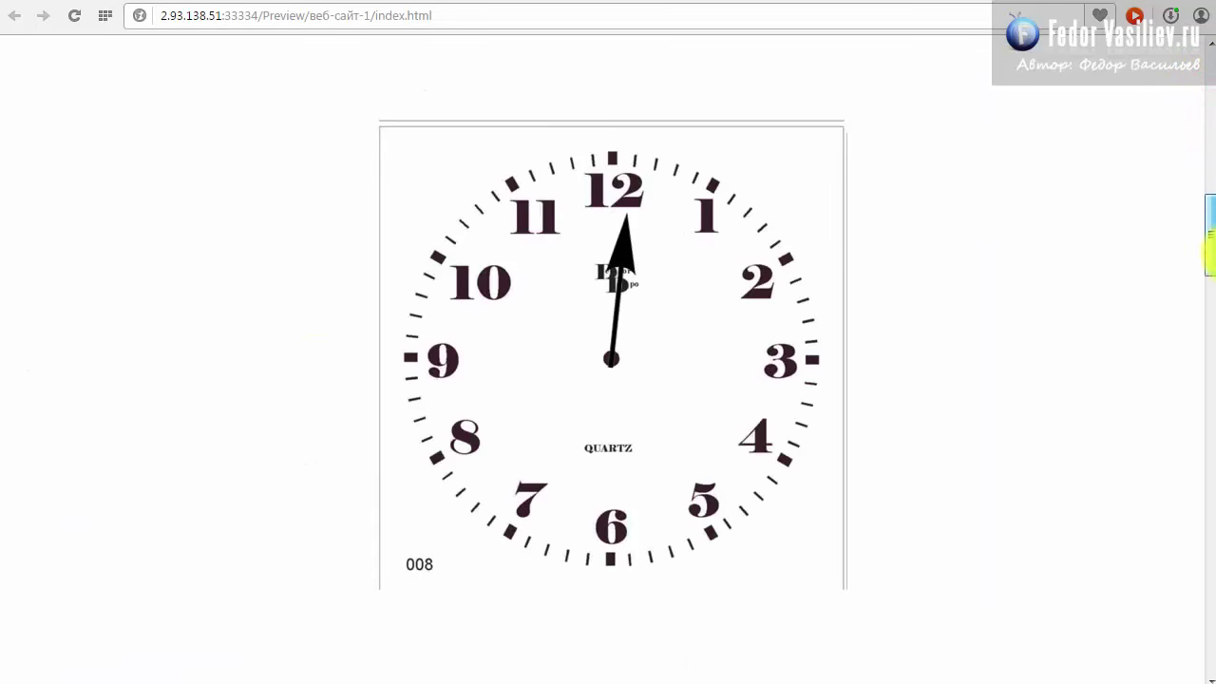
pyautogui.hotkey('alt', 'Tab')
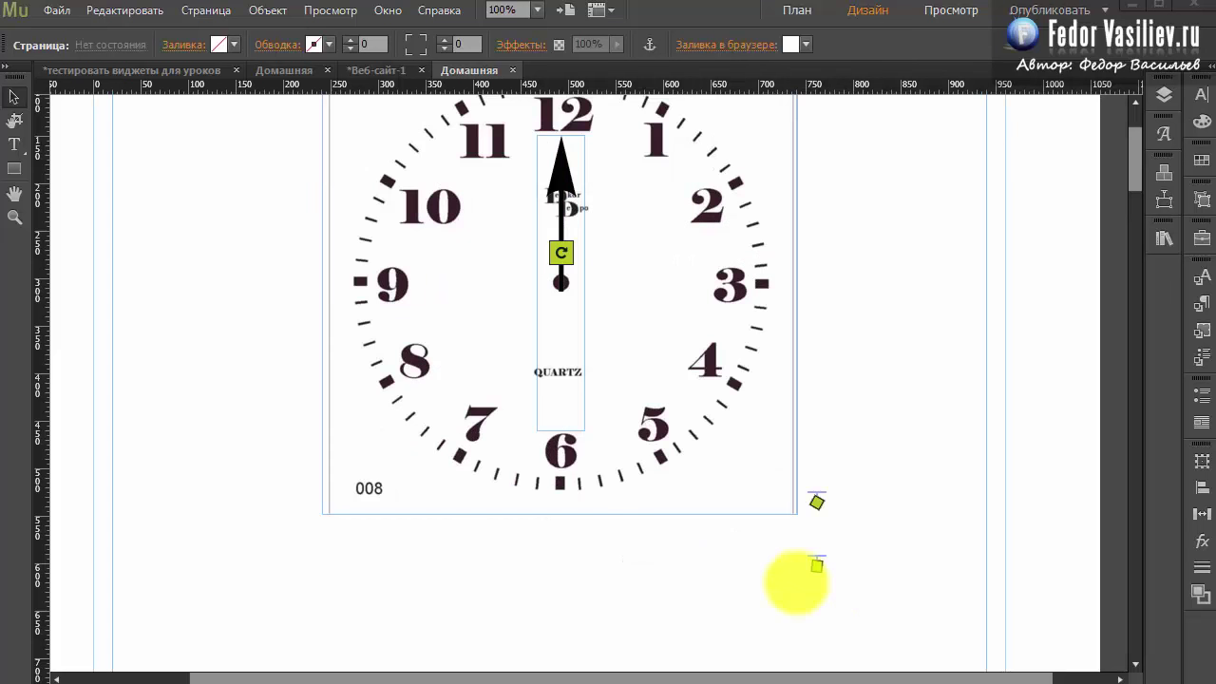
# Correct the Rotation of the lowest key position widget, below the clock's bottom edge, to 60.
pyautogui.click(816, 566)
pyautogui.click(843, 552)
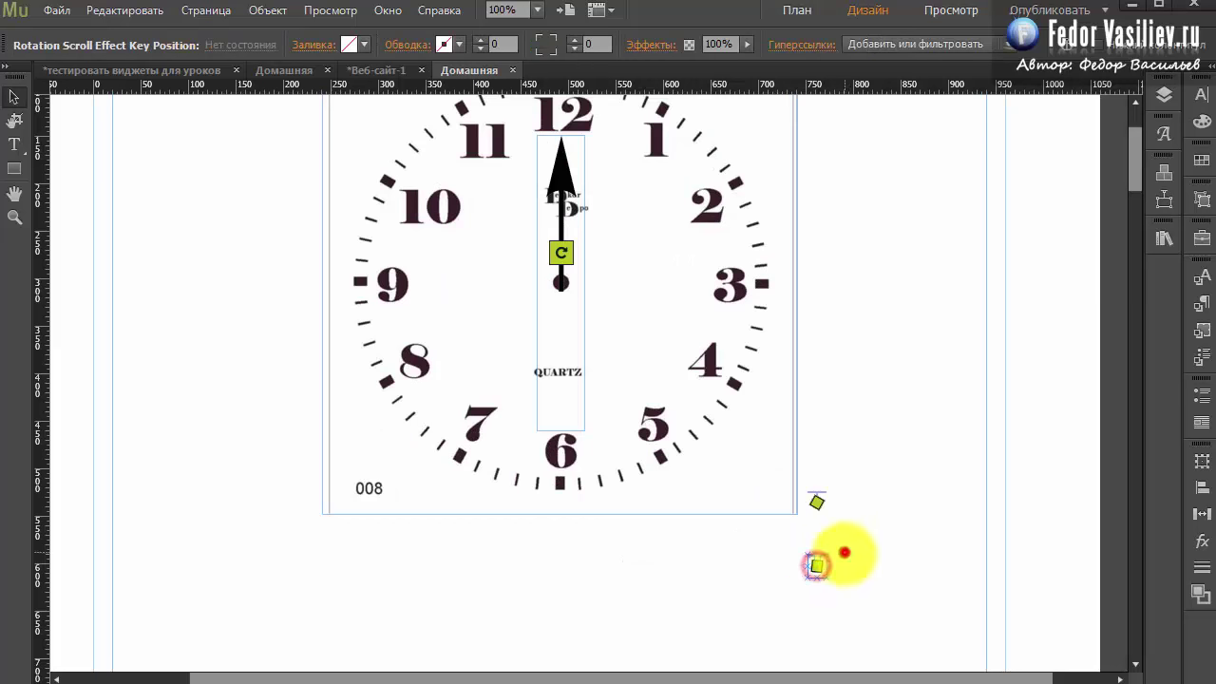
pyautogui.click(1048, 676)
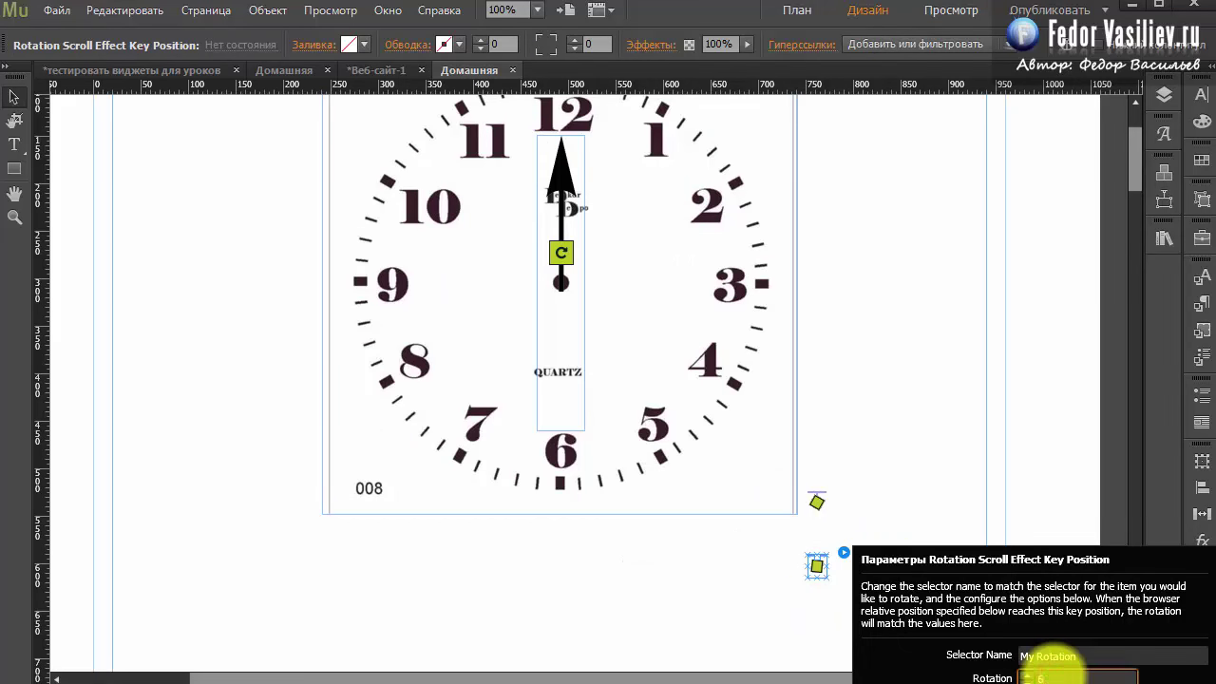
pyautogui.click(825, 432)
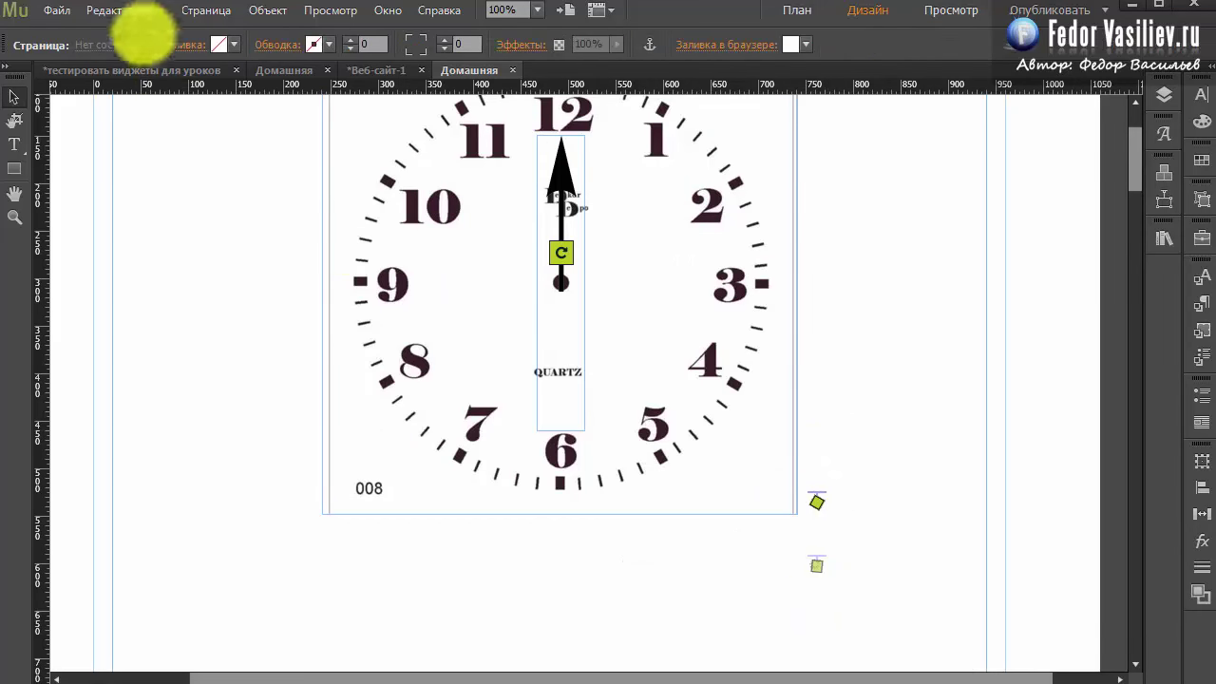
# Preview the page in the browser, scroll it to check the arrow's rotation and pauses, and return to Muse.
pyautogui.click(56, 10)
pyautogui.click(171, 331)
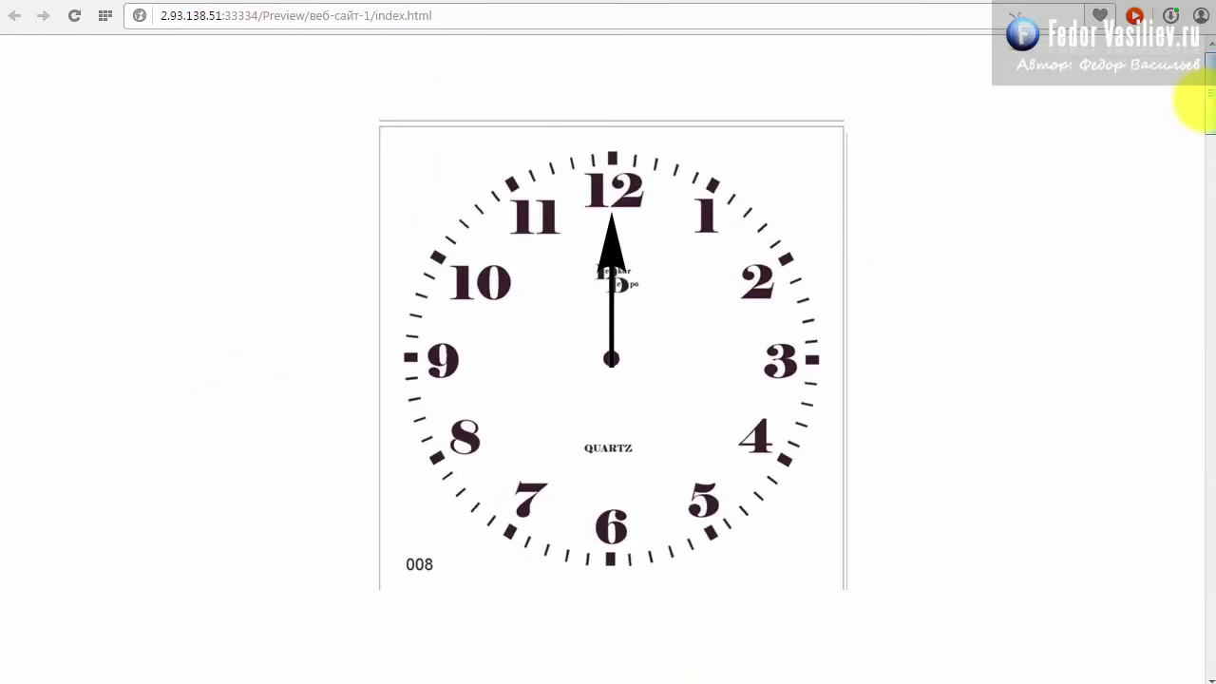
pyautogui.moveTo(1194, 103); pyautogui.dragTo(1206, 213)
pyautogui.moveTo(1209, 259); pyautogui.dragTo(1204, 102)
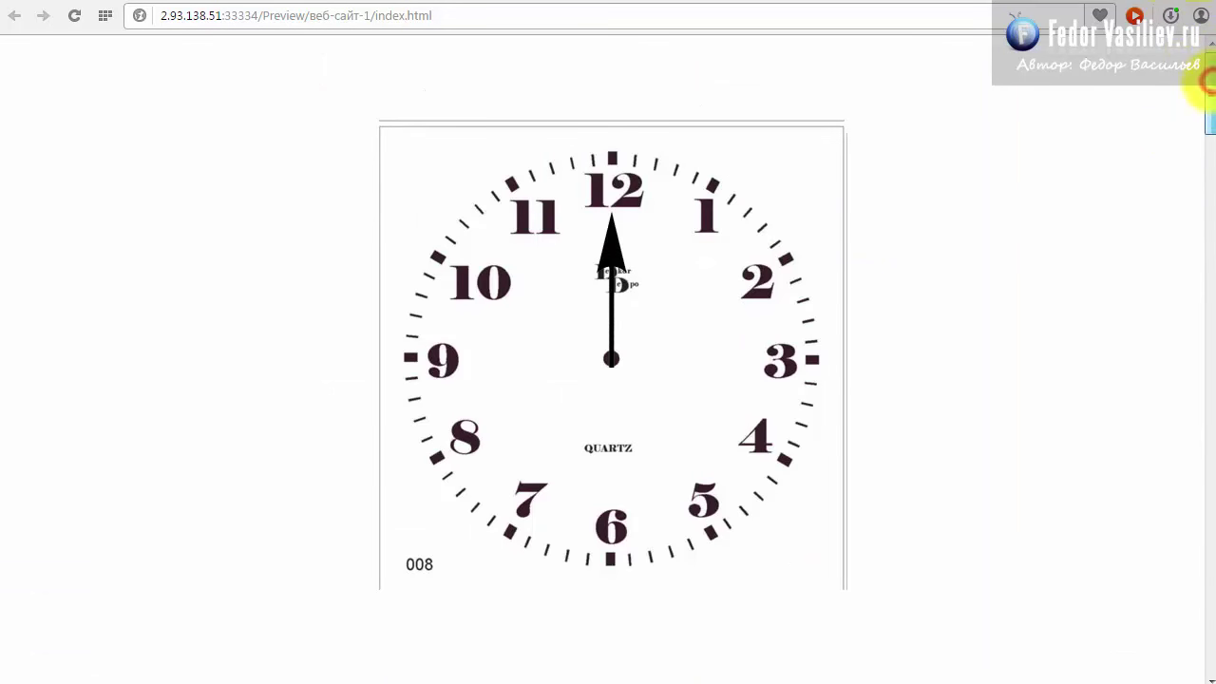
pyautogui.moveTo(1204, 95); pyautogui.dragTo(1208, 285)
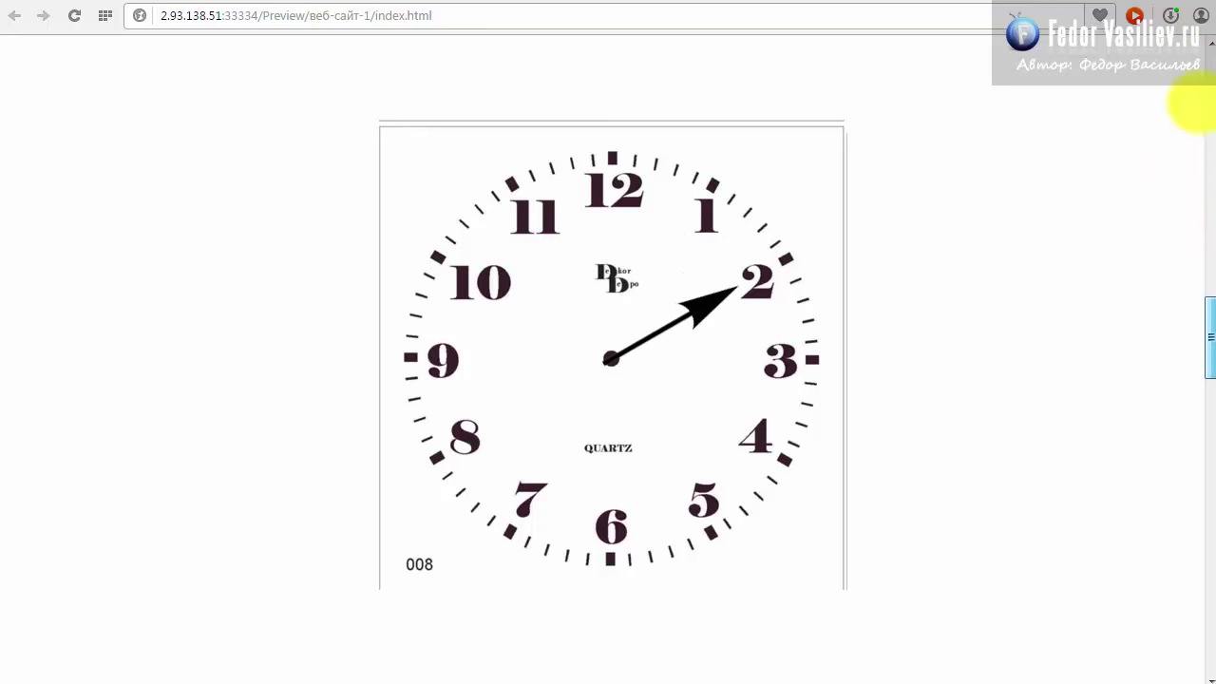
pyautogui.moveTo(1202, 106); pyautogui.dragTo(1193, 60)
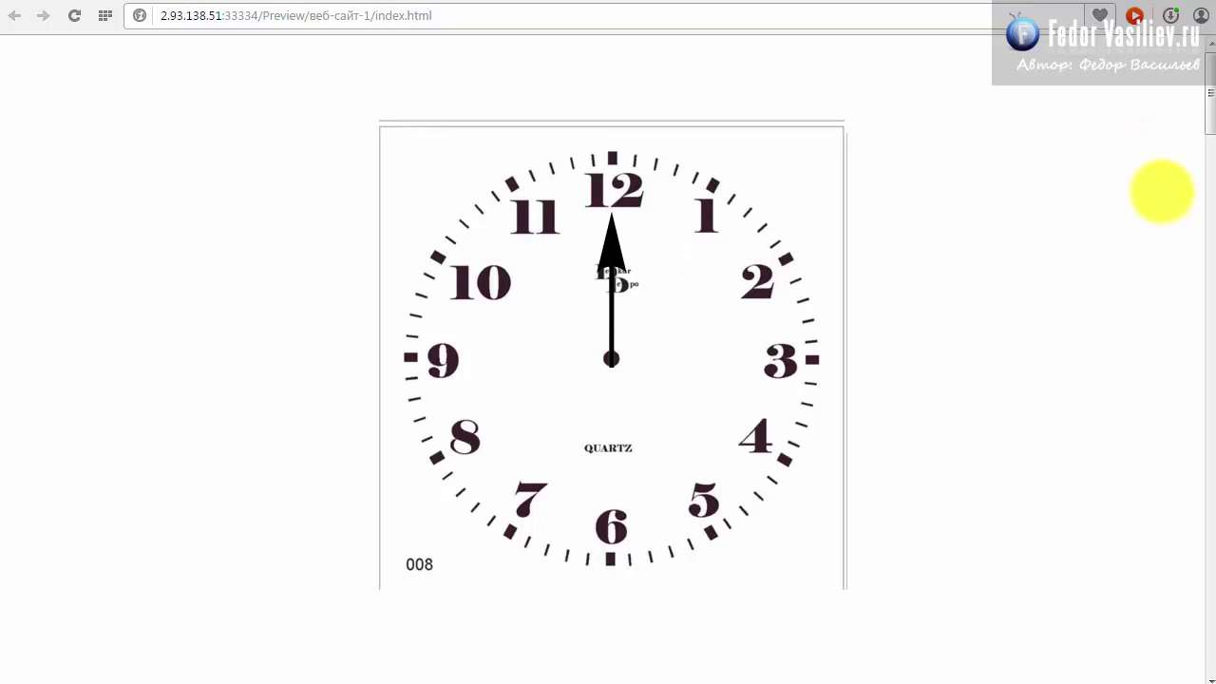
pyautogui.moveTo(1207, 87)
pyautogui.mouseDown()
pyautogui.moveTo(1194, 285)
pyautogui.moveTo(1187, 90)
pyautogui.mouseUp()
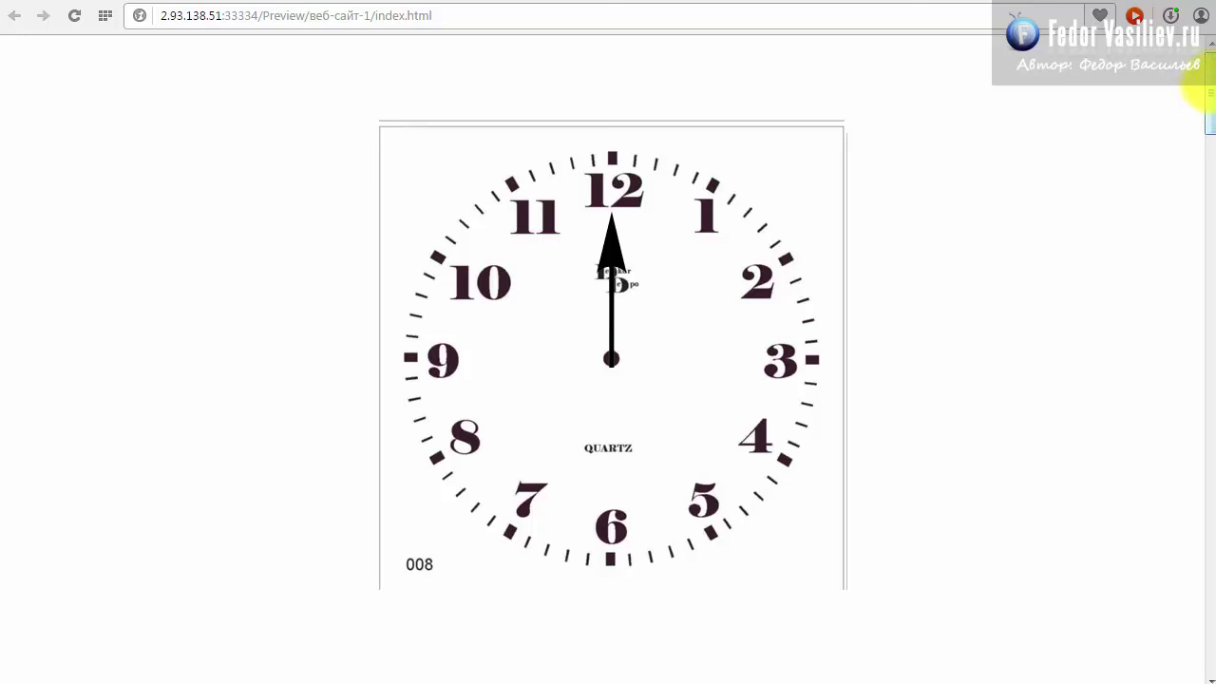
pyautogui.moveTo(1204, 92); pyautogui.dragTo(1205, 338)
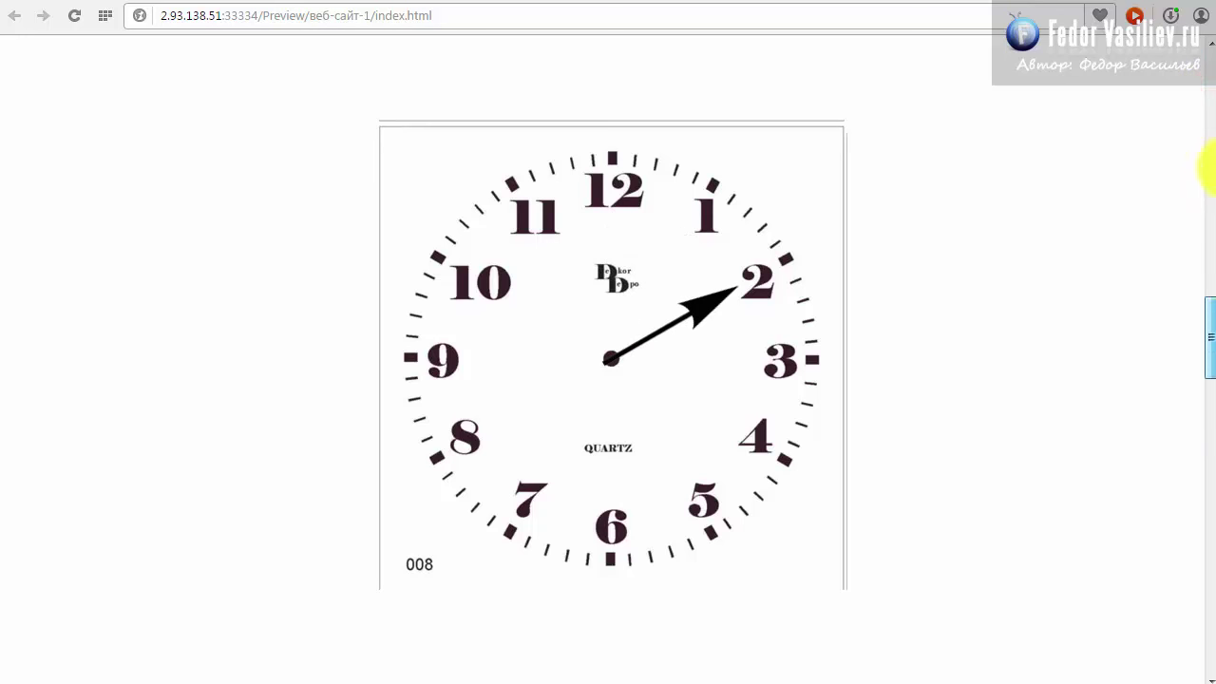
pyautogui.moveTo(1208, 169); pyautogui.dragTo(1202, 95)
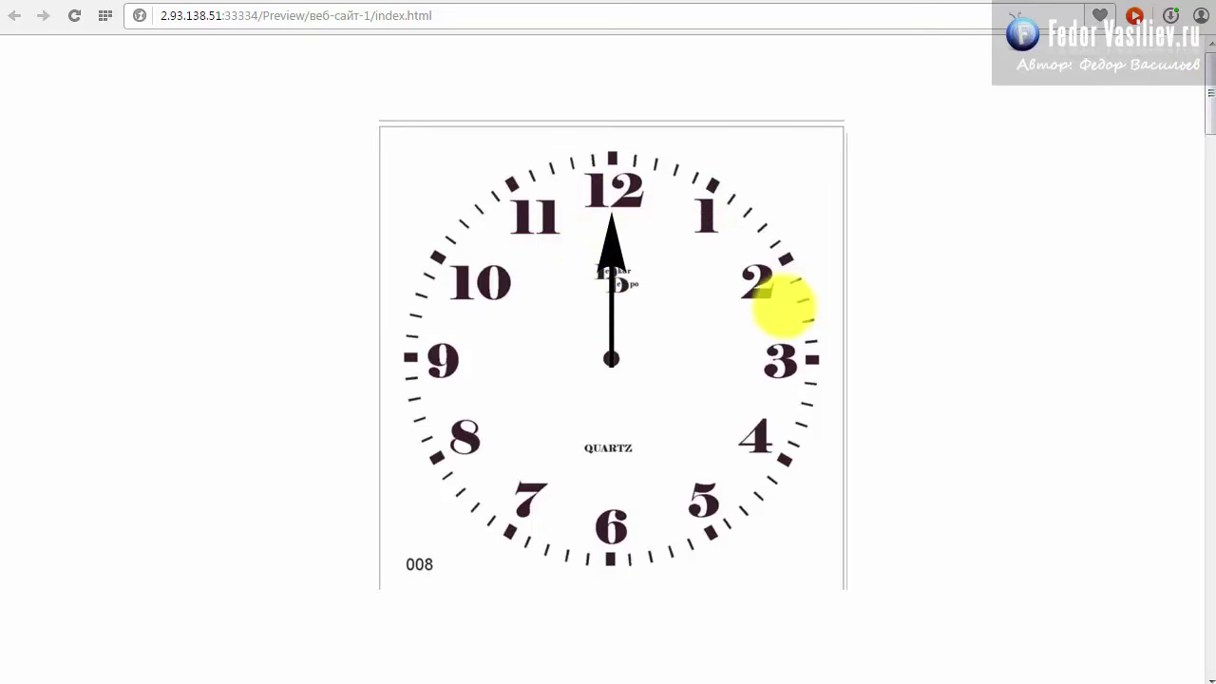
pyautogui.click(1169, 17)
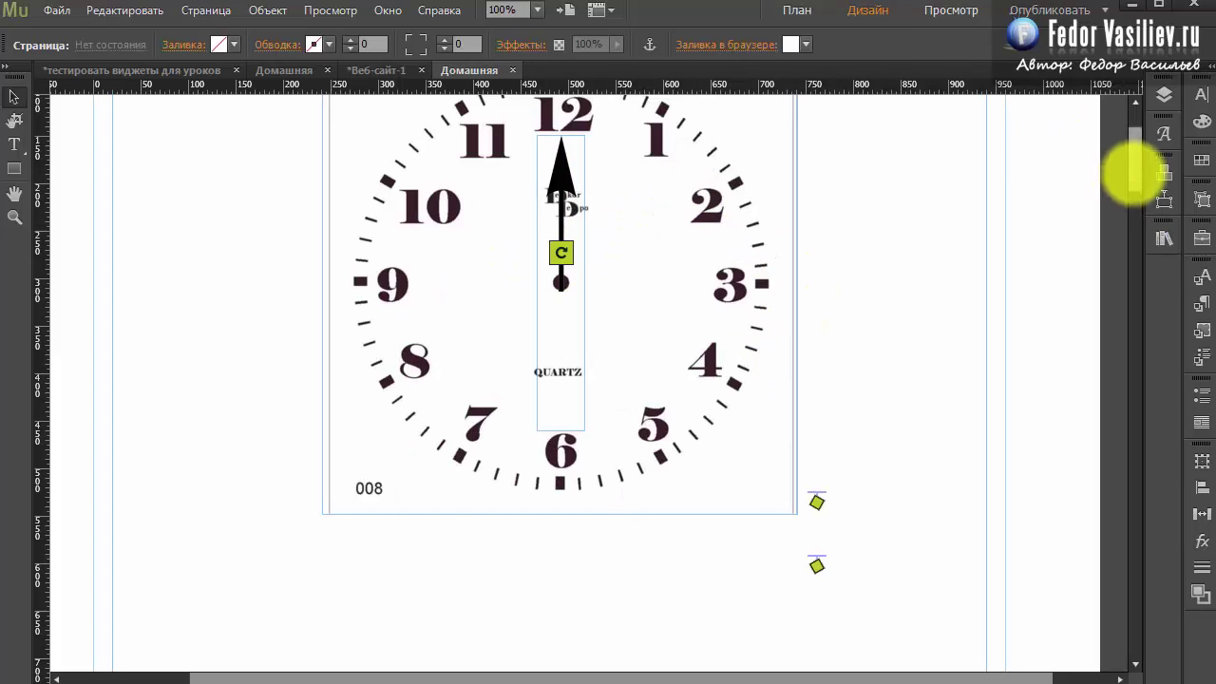
# Duplicate the two lower key position widgets together, placing the copies in the same column about 500 px beneath the 60-degree widget.
pyautogui.moveTo(1132, 171)
pyautogui.mouseDown()
pyautogui.moveTo(1127, 149)
pyautogui.moveTo(1121, 192)
pyautogui.mouseUp()
pyautogui.moveTo(858, 307); pyautogui.dragTo(811, 484)
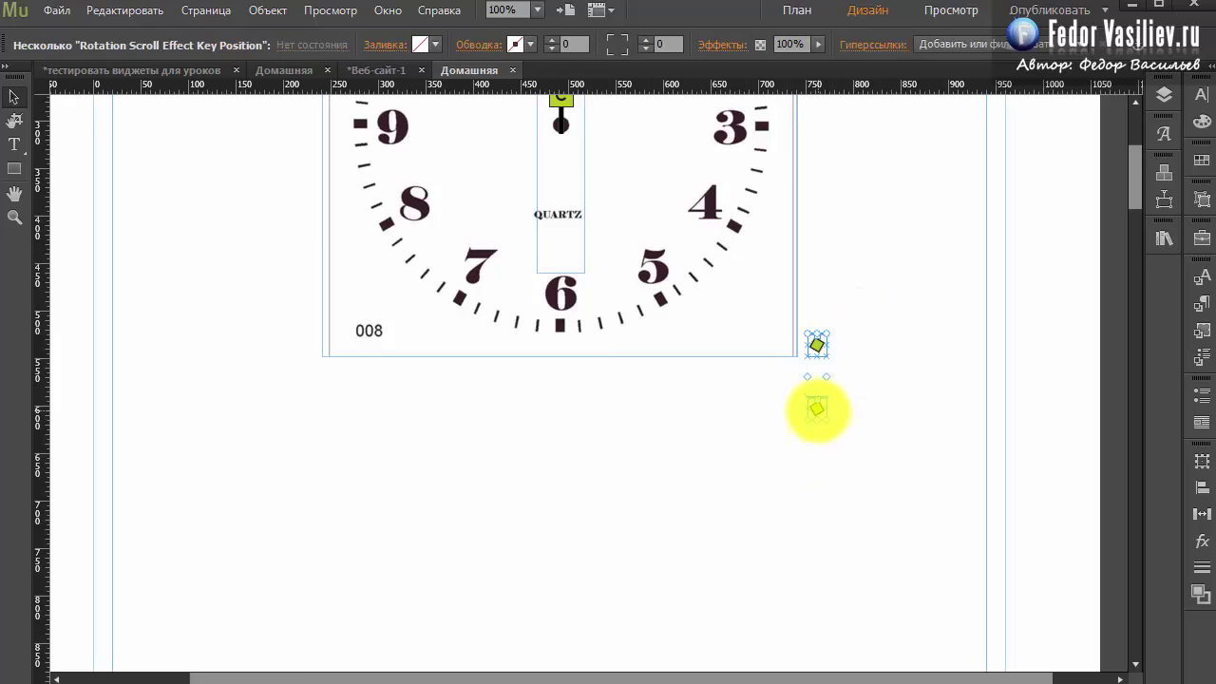
pyautogui.rightClick(817, 408)
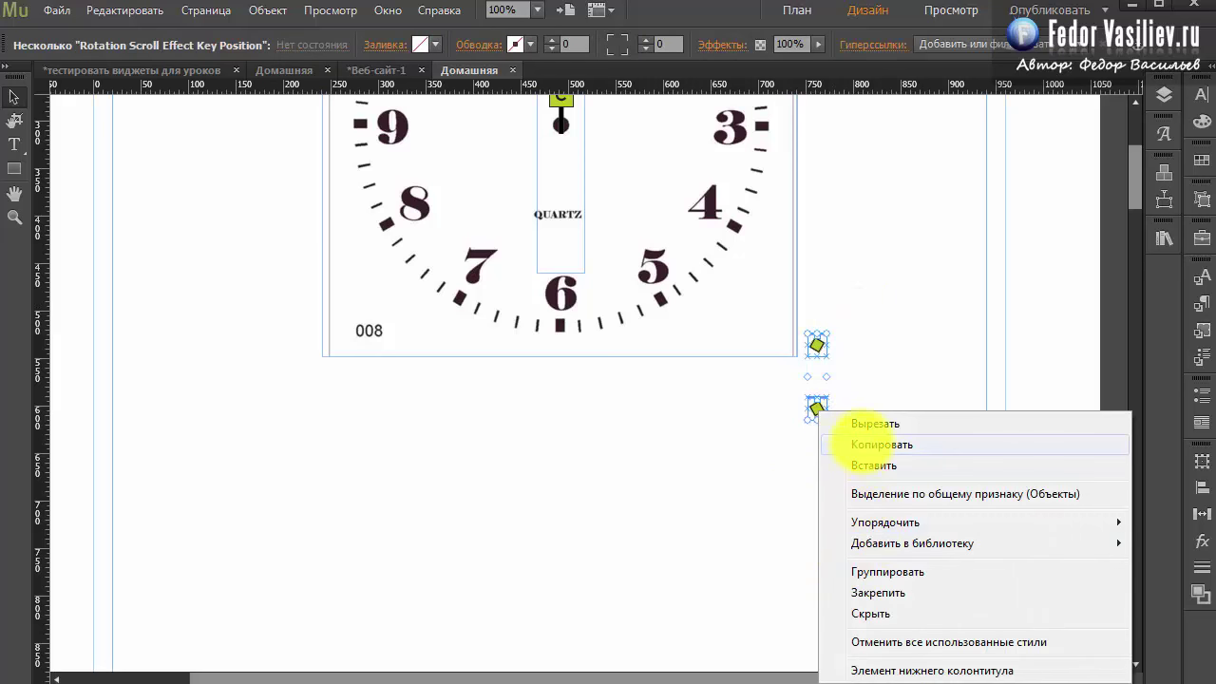
pyautogui.click(863, 443)
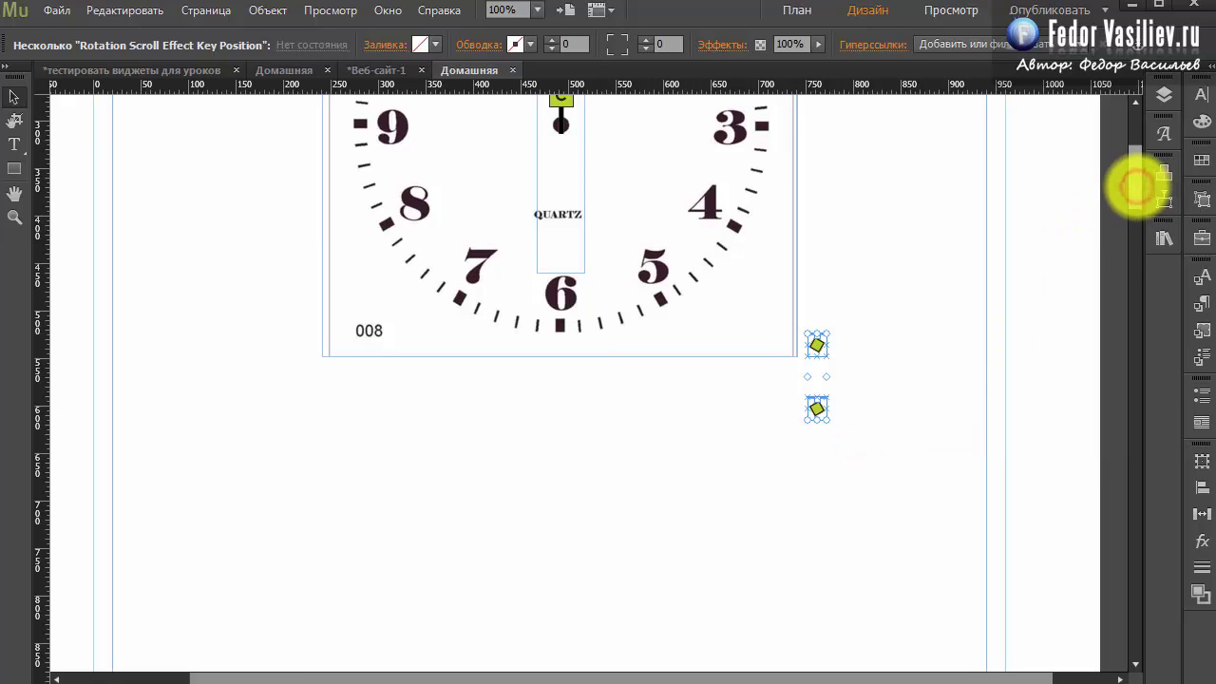
pyautogui.moveTo(1136, 187); pyautogui.dragTo(1133, 142)
pyautogui.click(815, 144)
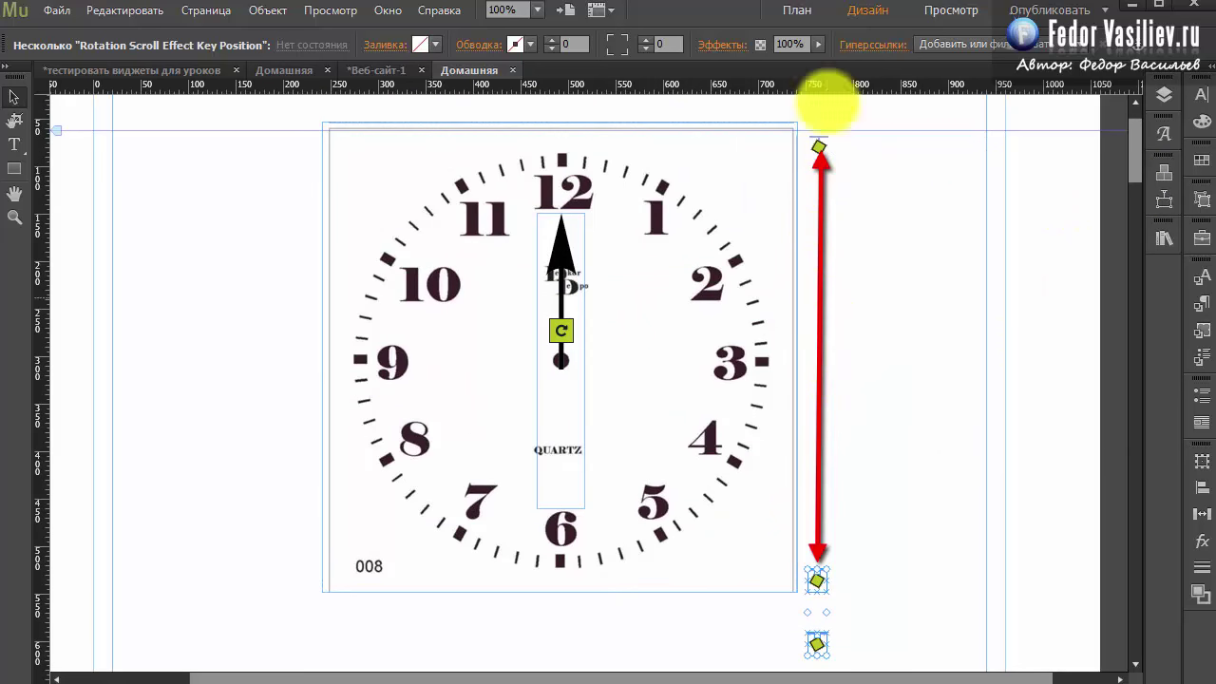
pyautogui.moveTo(1134, 148); pyautogui.dragTo(1133, 224)
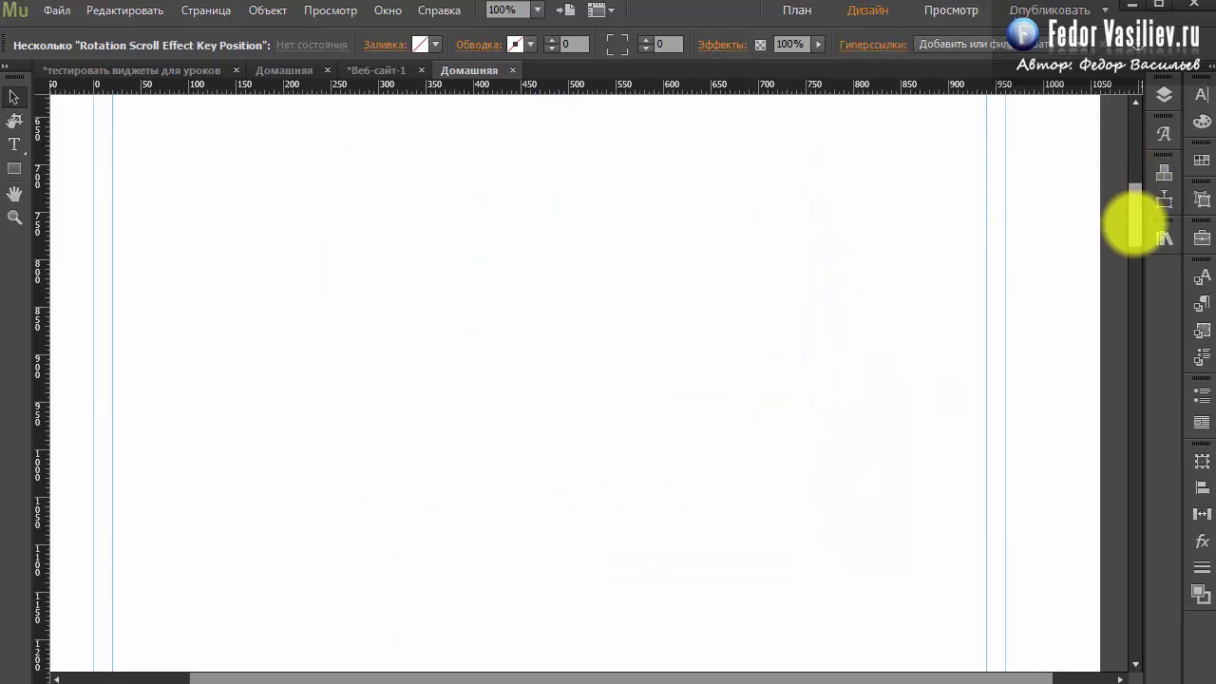
pyautogui.rightClick(814, 603)
pyautogui.click(864, 334)
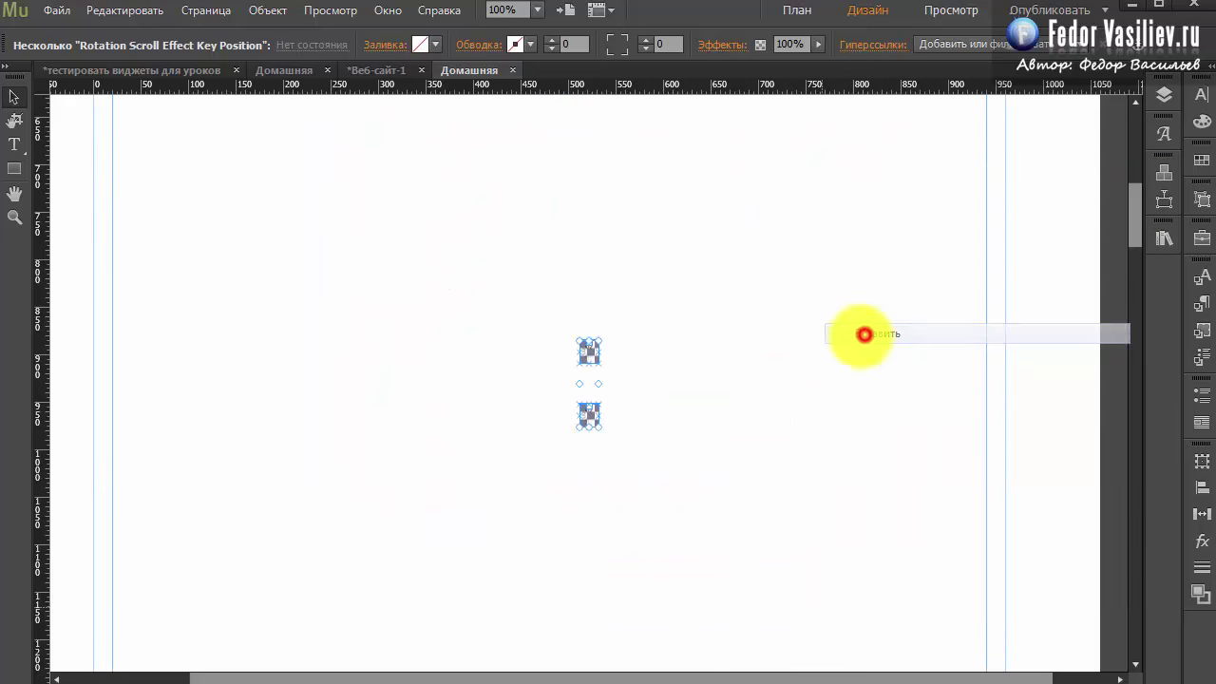
pyautogui.moveTo(590, 353); pyautogui.dragTo(815, 556)
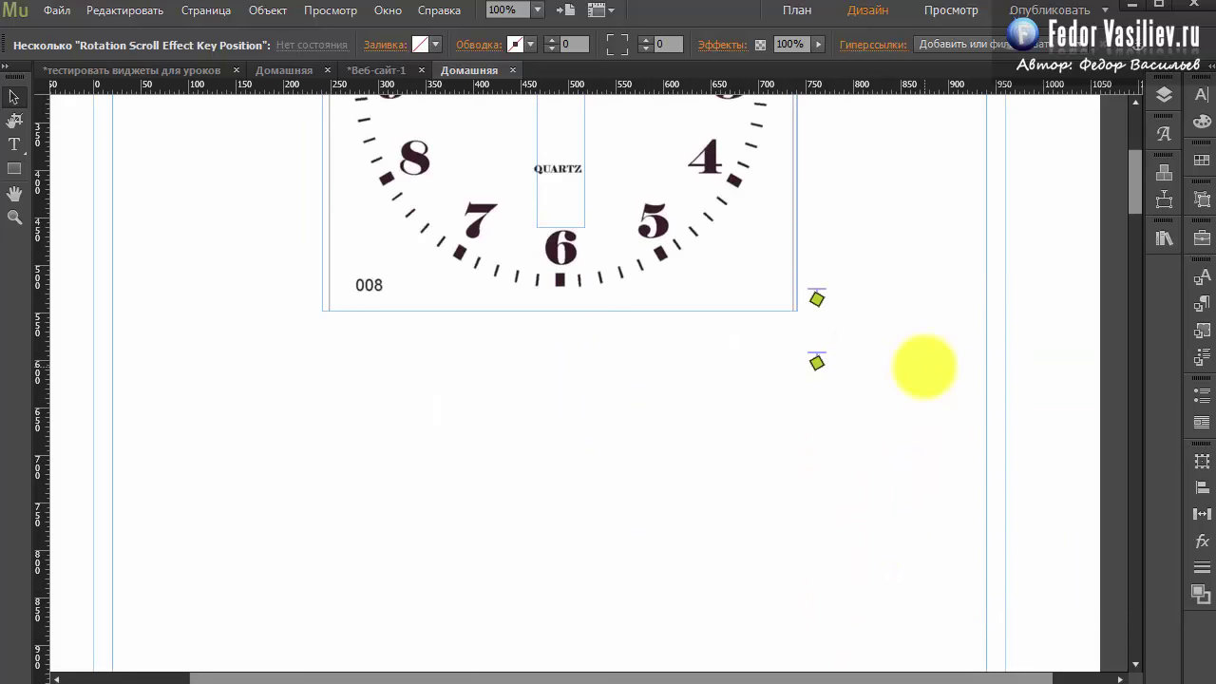
# Review the 60-degree key position widget's options and its distance from the copied pair below.
pyautogui.moveTo(1130, 242)
pyautogui.mouseDown()
pyautogui.moveTo(1131, 175)
pyautogui.moveTo(1135, 257)
pyautogui.moveTo(1127, 218)
pyautogui.mouseUp()
pyautogui.click(842, 282)
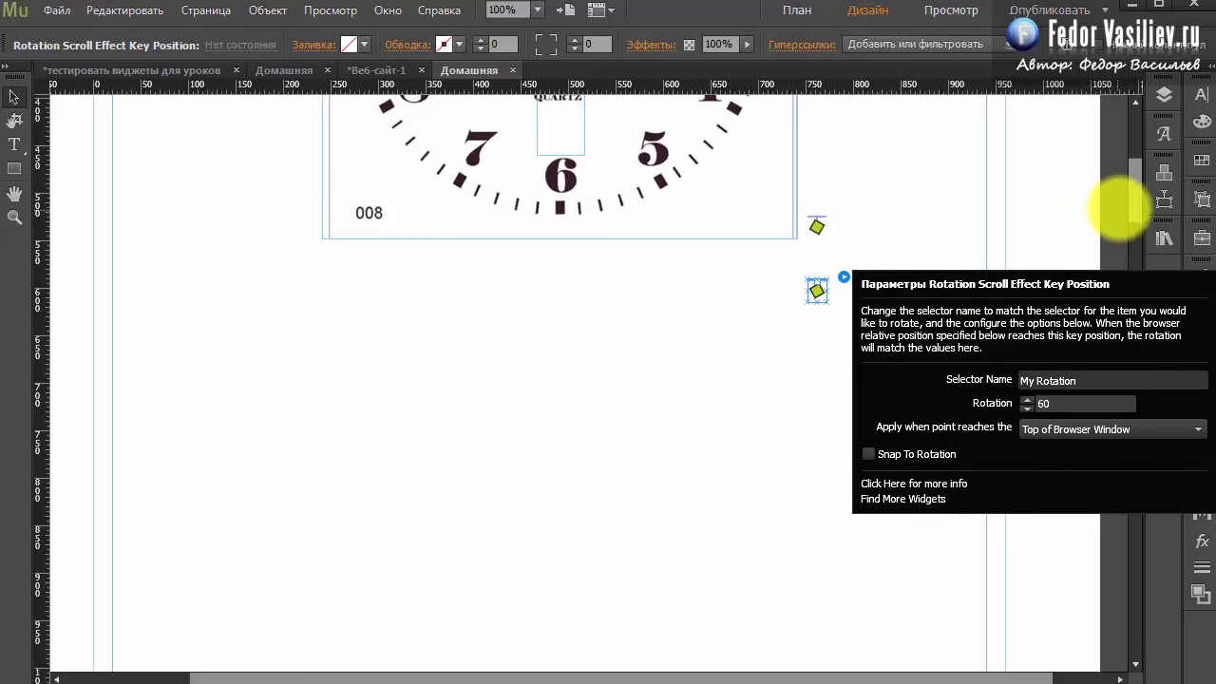
pyautogui.click(1129, 208)
pyautogui.scroll(-5, 1135, 209)
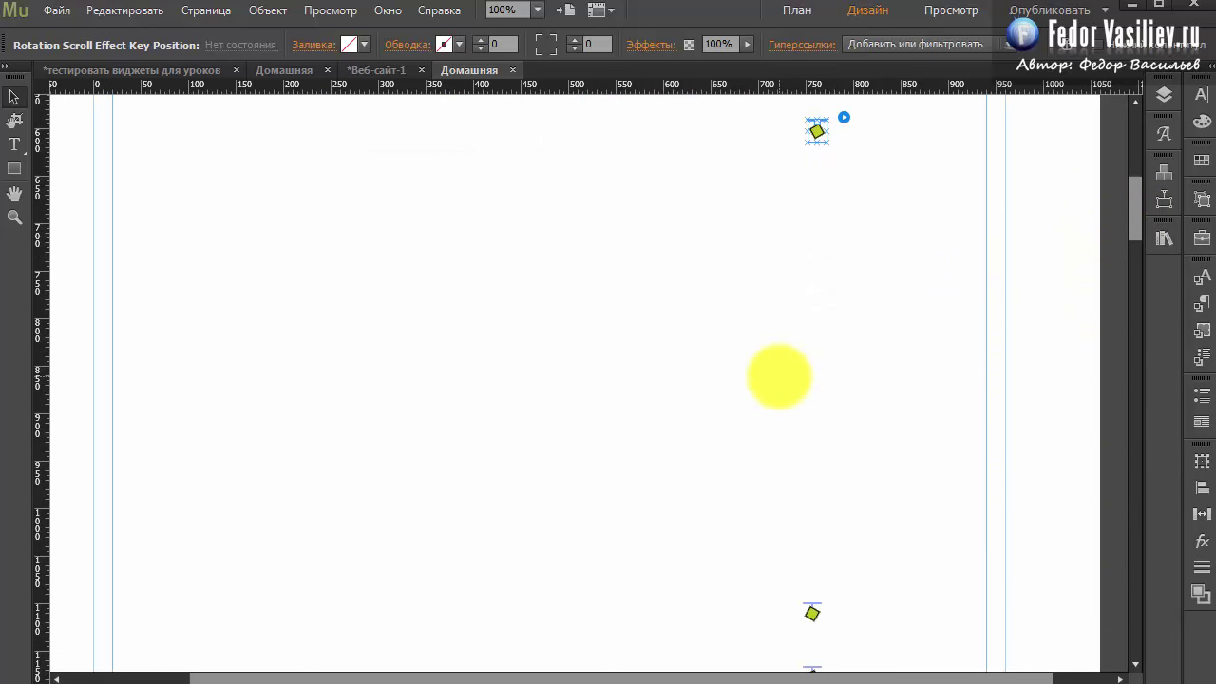
pyautogui.moveTo(1134, 231)
pyautogui.mouseDown()
pyautogui.moveTo(1124, 171)
pyautogui.moveTo(1120, 230)
pyautogui.mouseUp()
pyautogui.scroll(-1, 1124, 171)
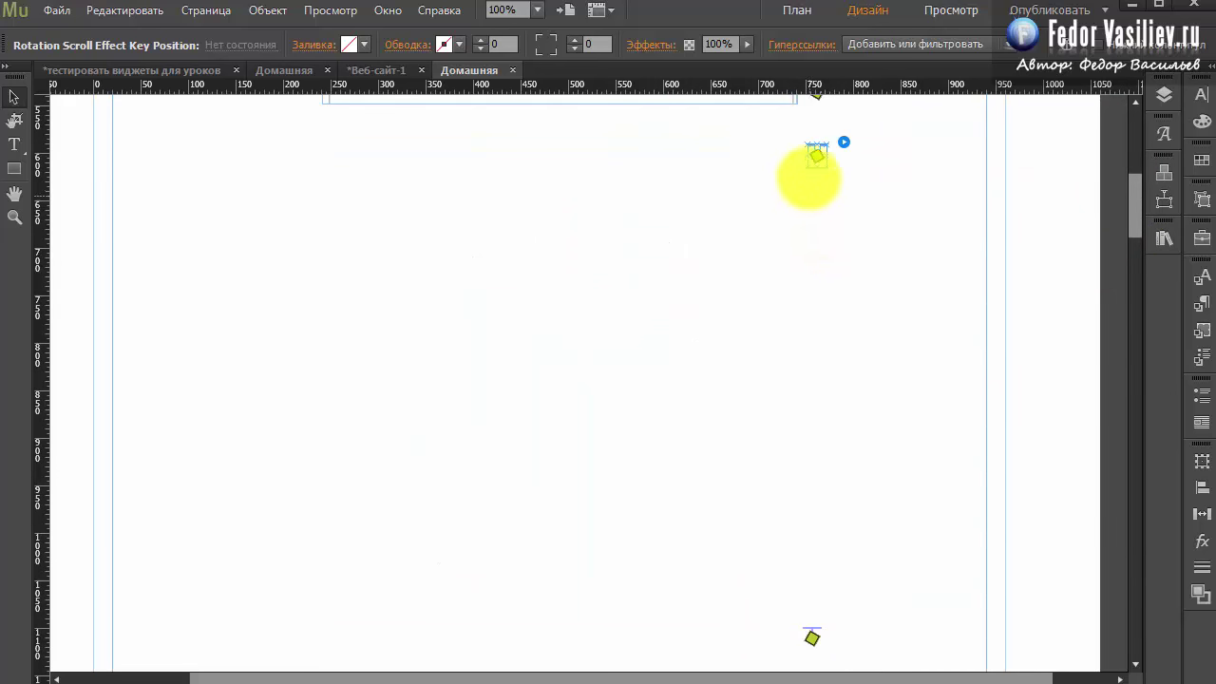
pyautogui.click(843, 143)
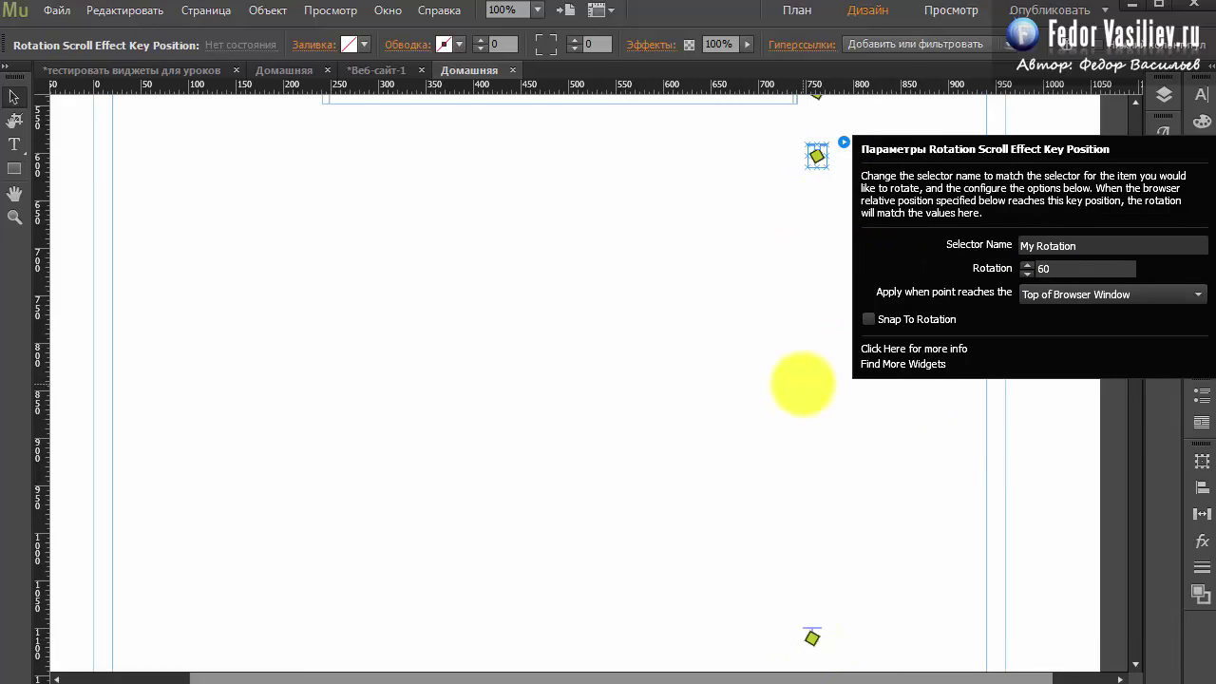
pyautogui.click(802, 383)
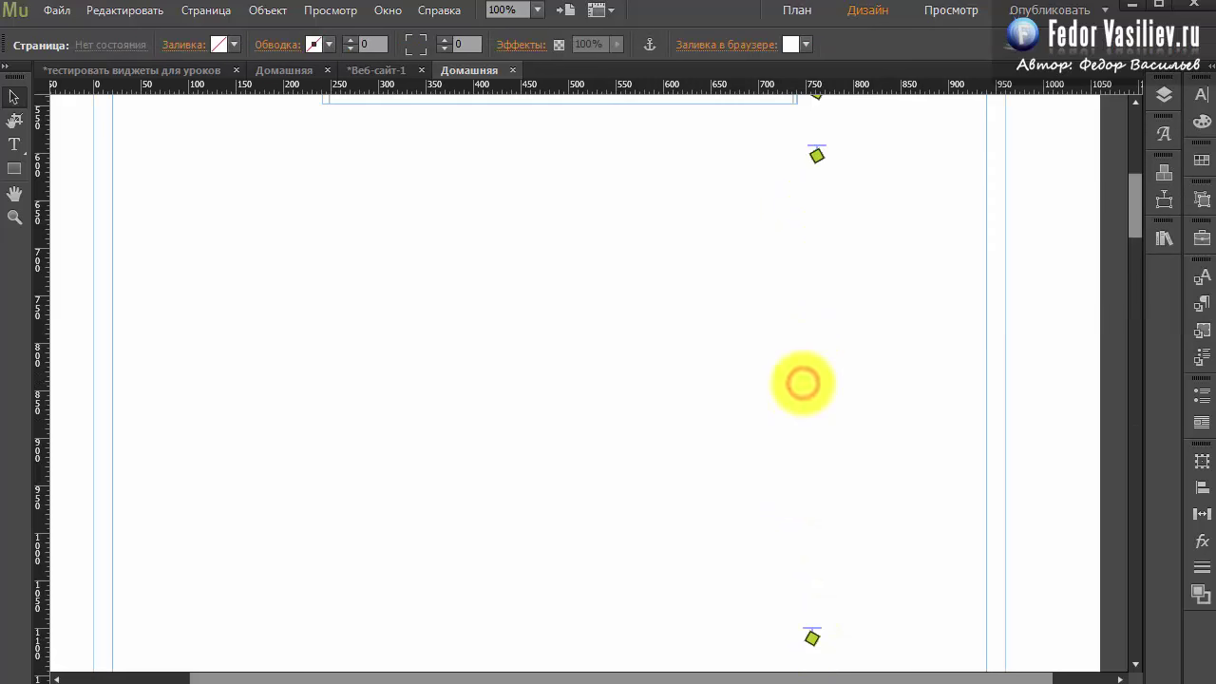
# Set the Rotation of the upper widget in the copied key position pair to 60.
pyautogui.moveTo(1135, 119); pyautogui.dragTo(1142, 276)
pyautogui.click(811, 260)
pyautogui.click(837, 248)
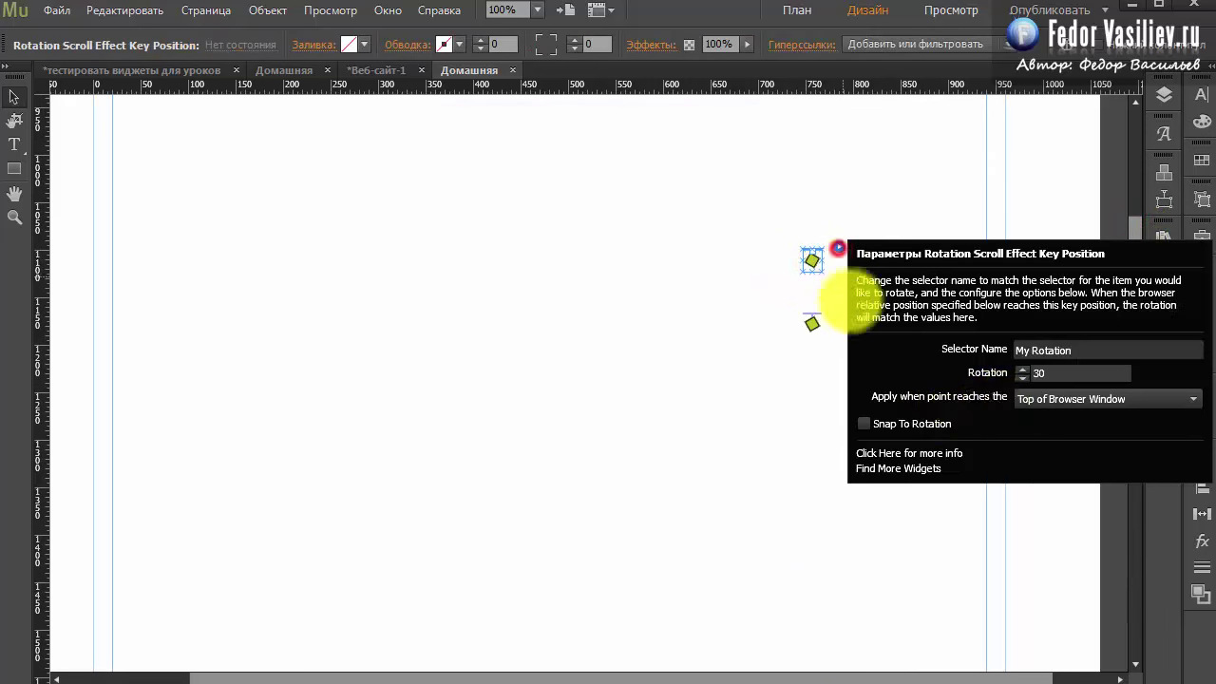
pyautogui.click(1048, 372)
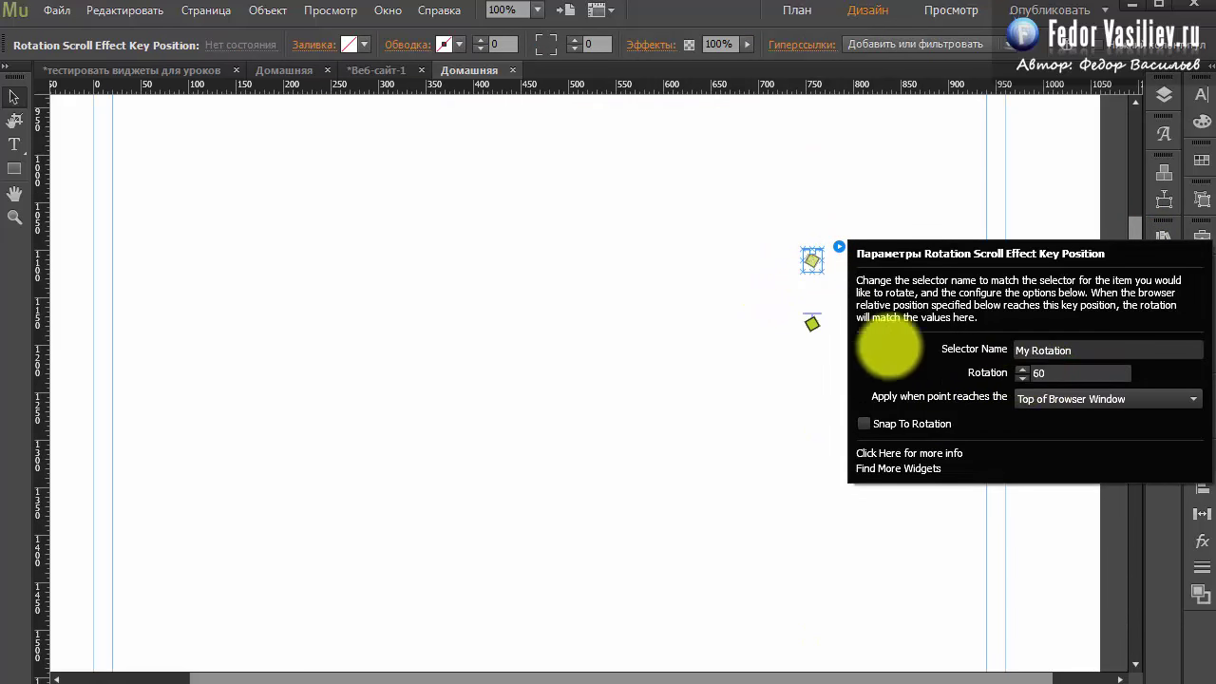
pyautogui.click(802, 351)
# Set the Rotation of the lower widget in the copied key position pair to 90.
pyautogui.click(811, 323)
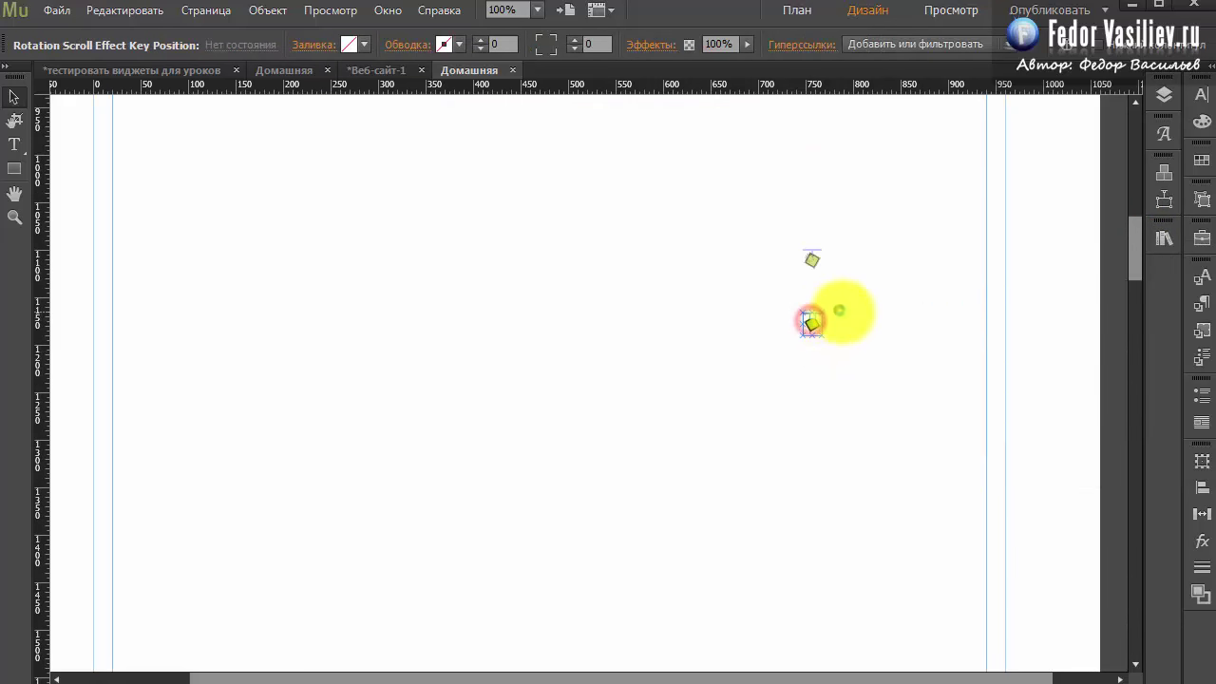
pyautogui.click(839, 309)
pyautogui.click(1065, 438)
pyautogui.doubleClick(1055, 438)
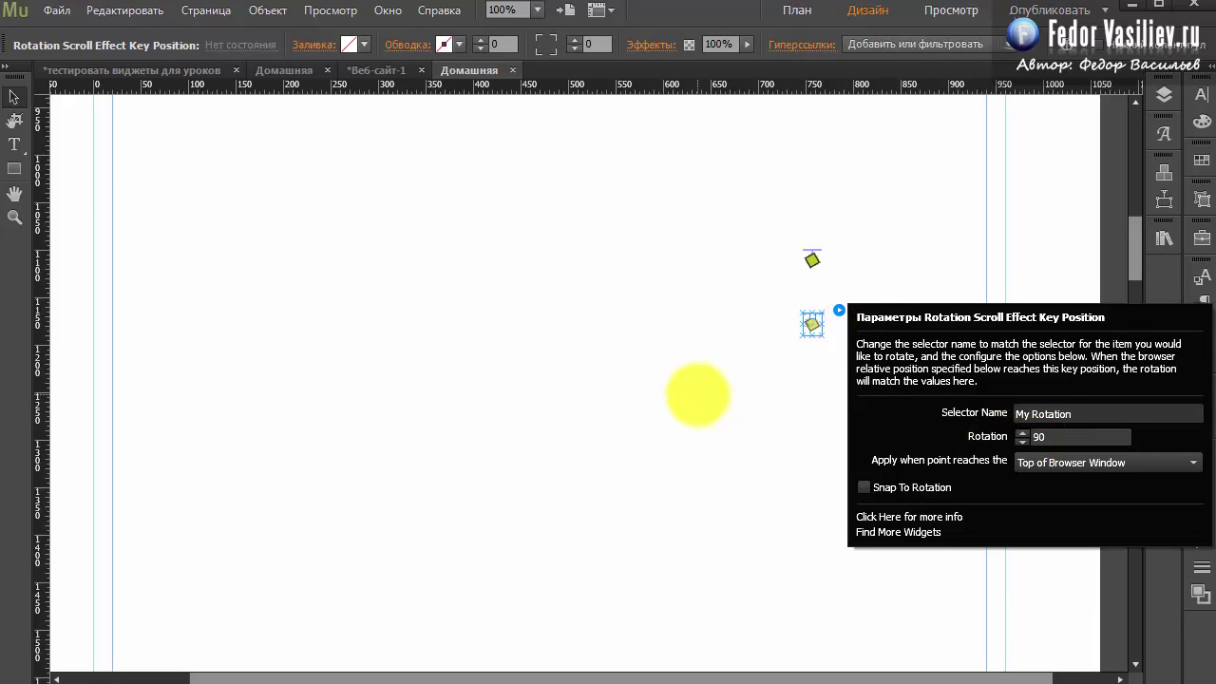
pyautogui.click(694, 396)
# Preview the page with the copied key positions in the browser and scroll it to check the arrow's rotation up to 3 o'clock.
pyautogui.click(56, 11)
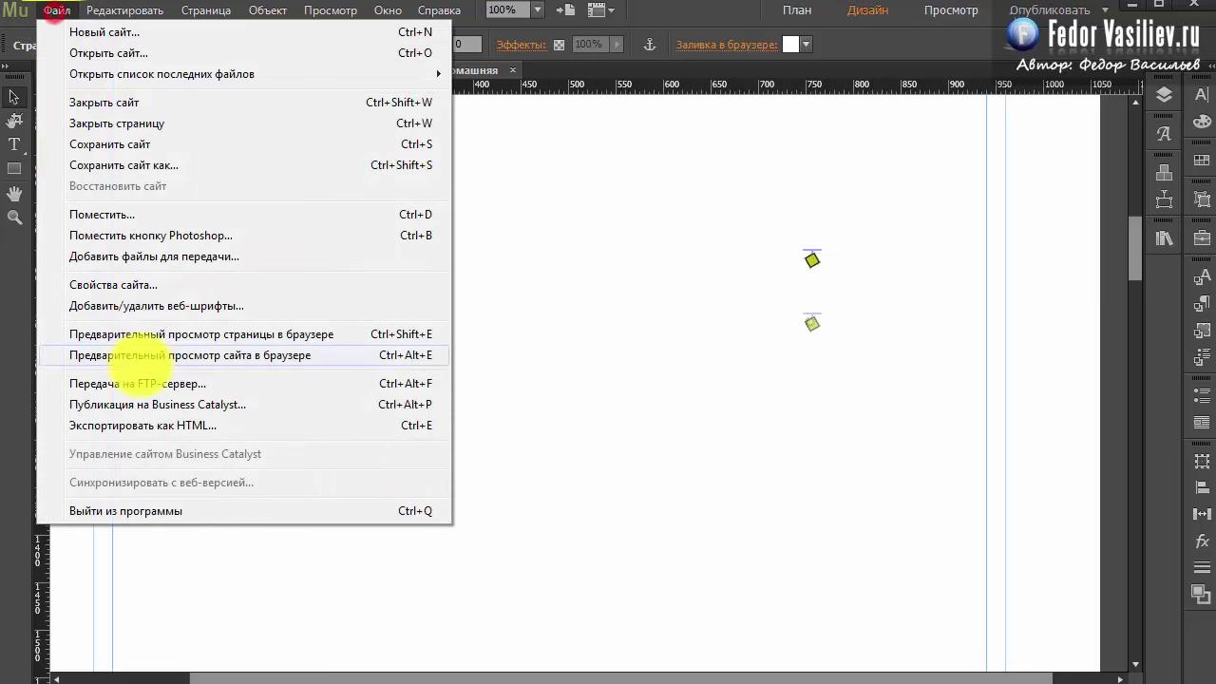
pyautogui.click(142, 337)
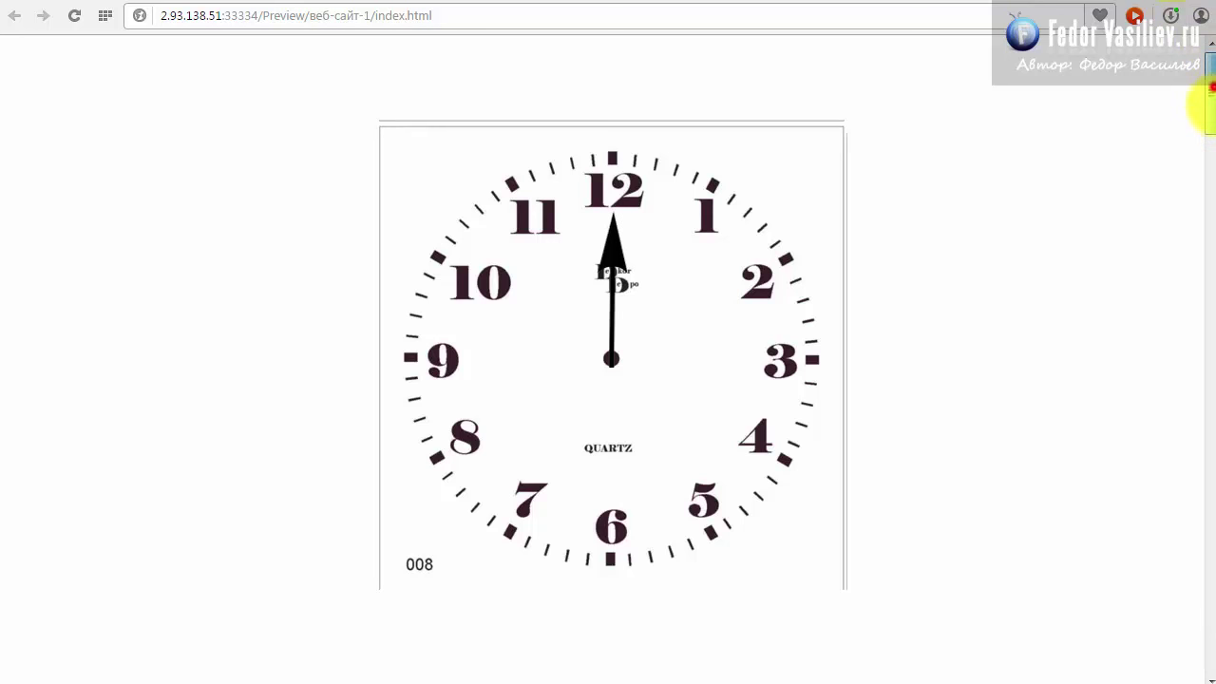
pyautogui.moveTo(1208, 95); pyautogui.dragTo(1210, 201)
pyautogui.moveTo(1202, 534); pyautogui.dragTo(1206, 67)
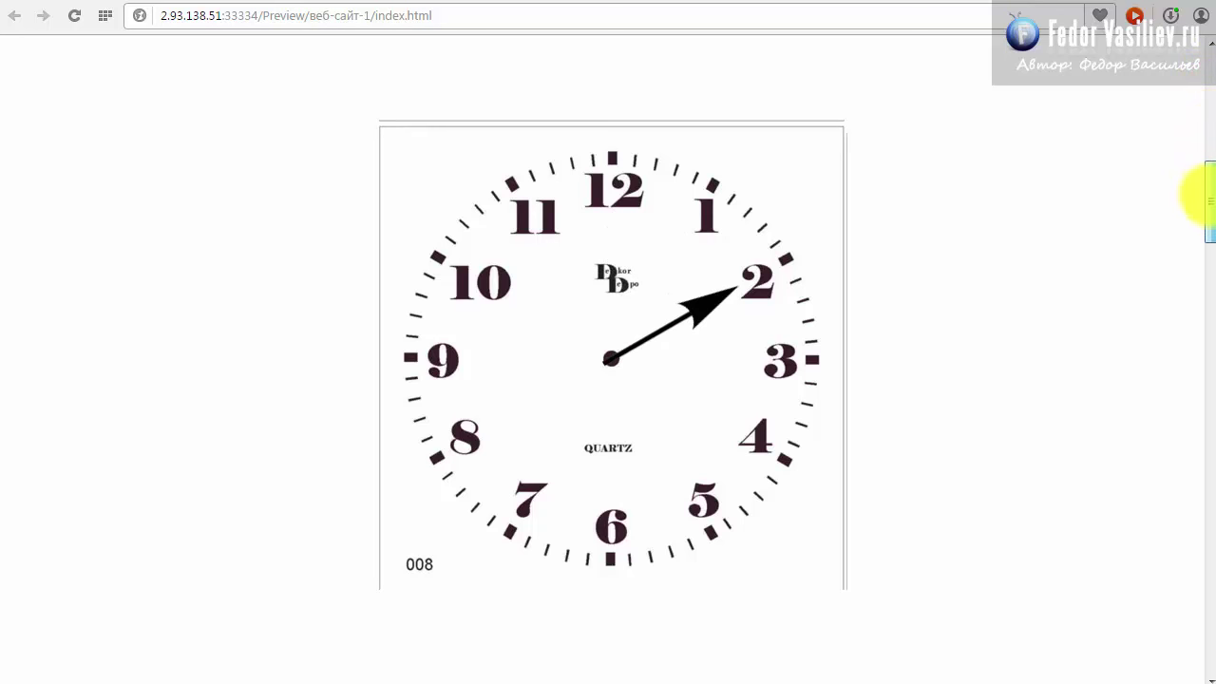
pyautogui.moveTo(1208, 229); pyautogui.dragTo(1209, 290)
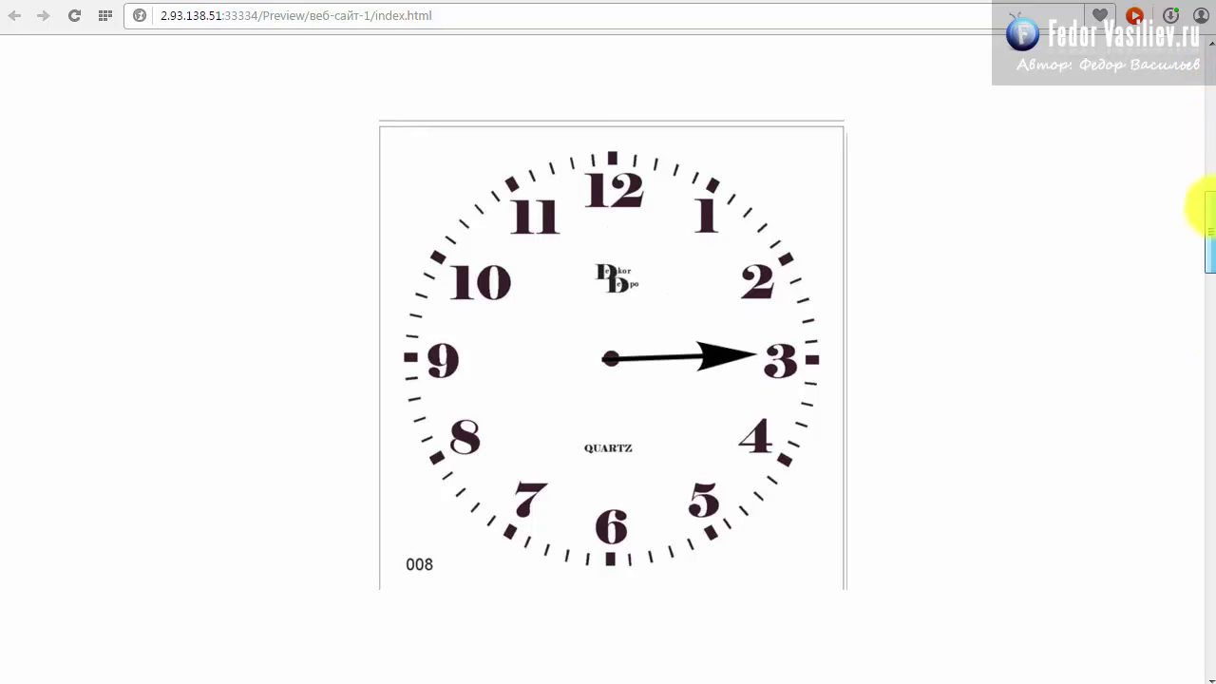
pyautogui.moveTo(1210, 207); pyautogui.dragTo(1209, 176)
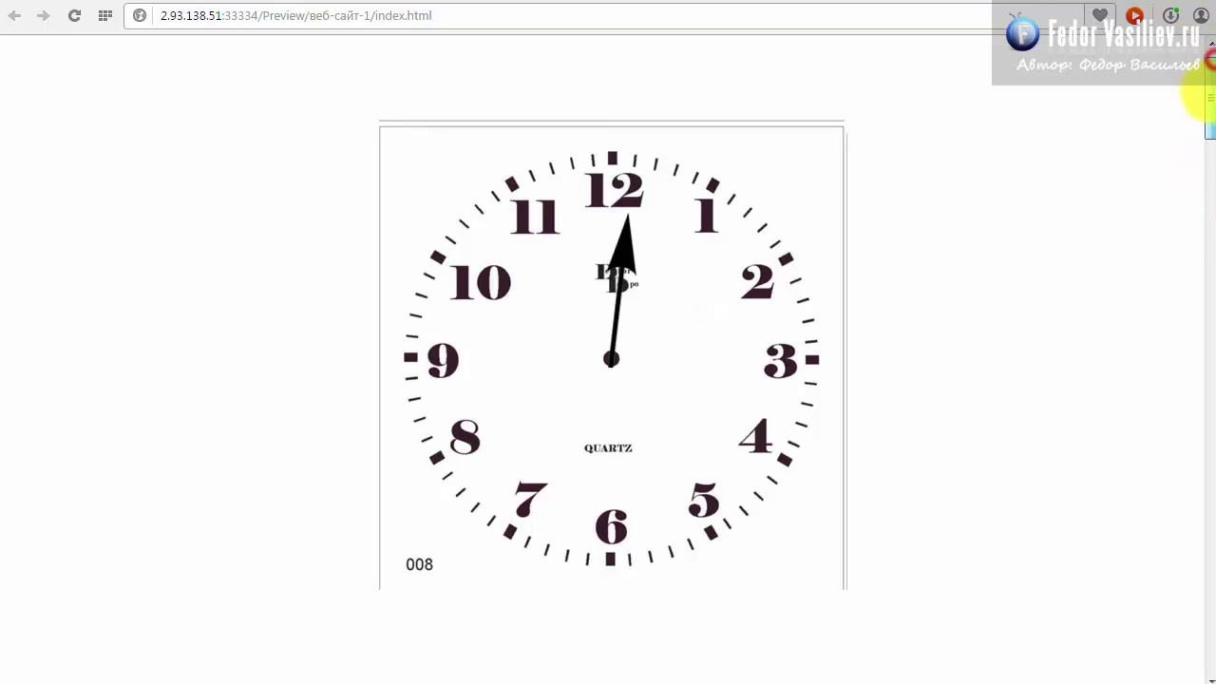
pyautogui.scroll(-5, 1177, 190)
pyautogui.scroll(5, 1178, 190)
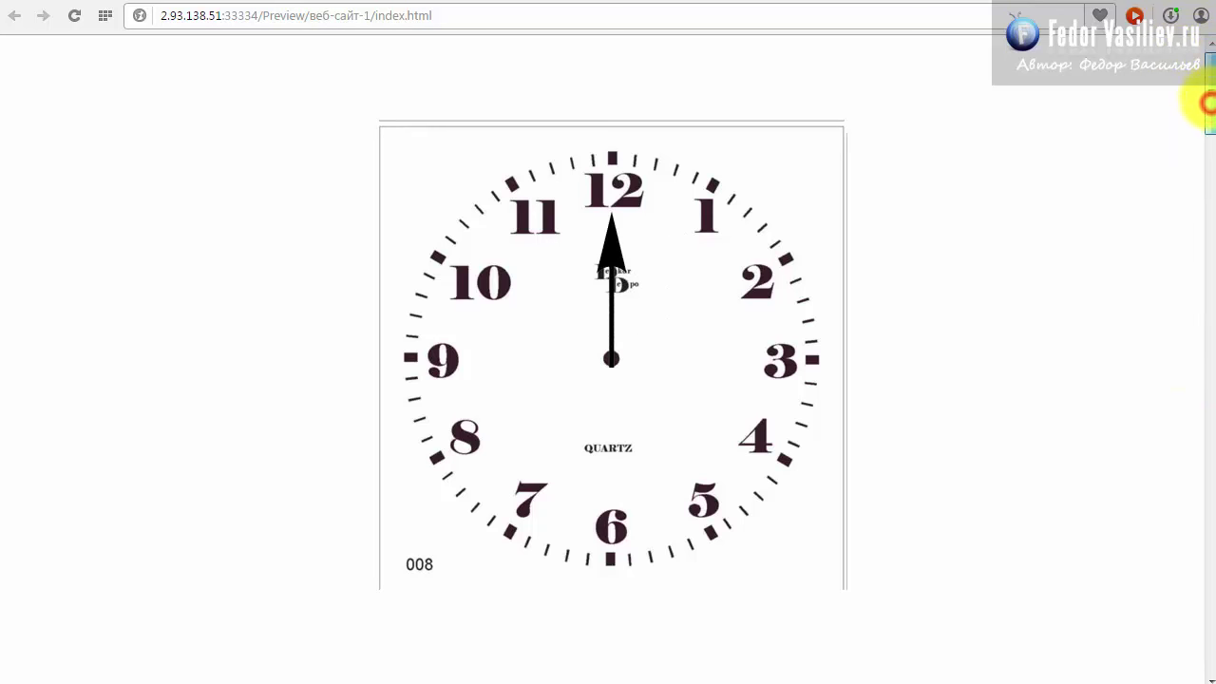
pyautogui.moveTo(1209, 233); pyautogui.dragTo(1209, 337)
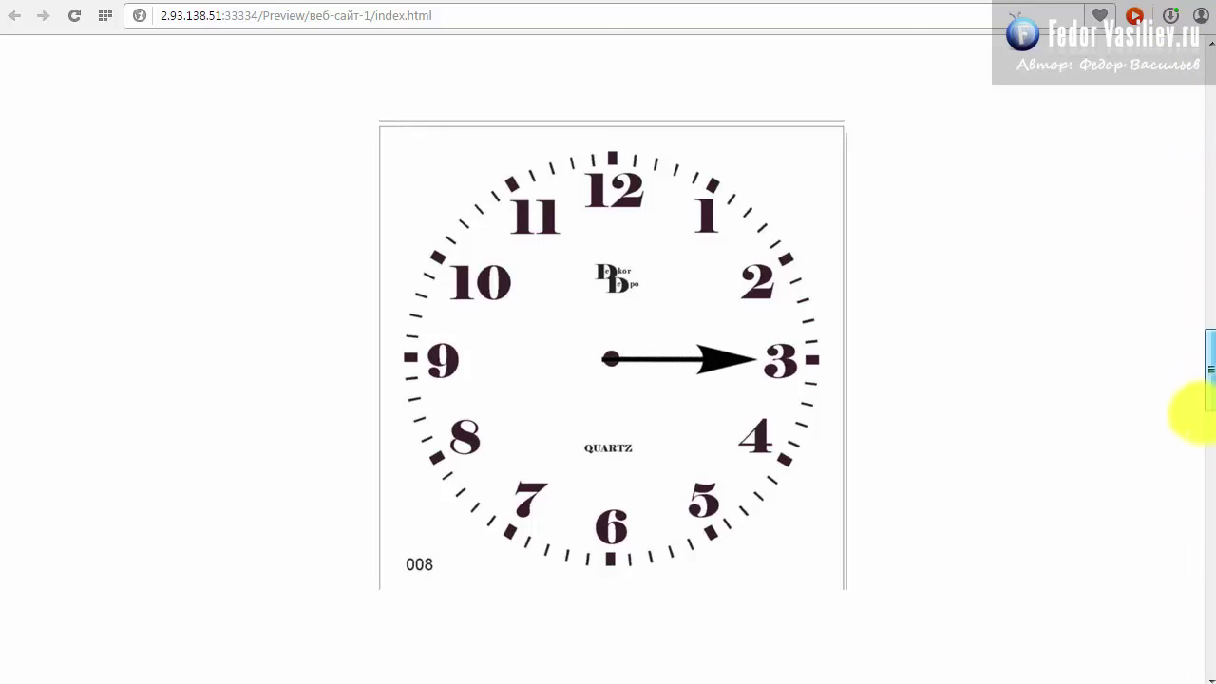
pyautogui.scroll(5, 1183, 180)
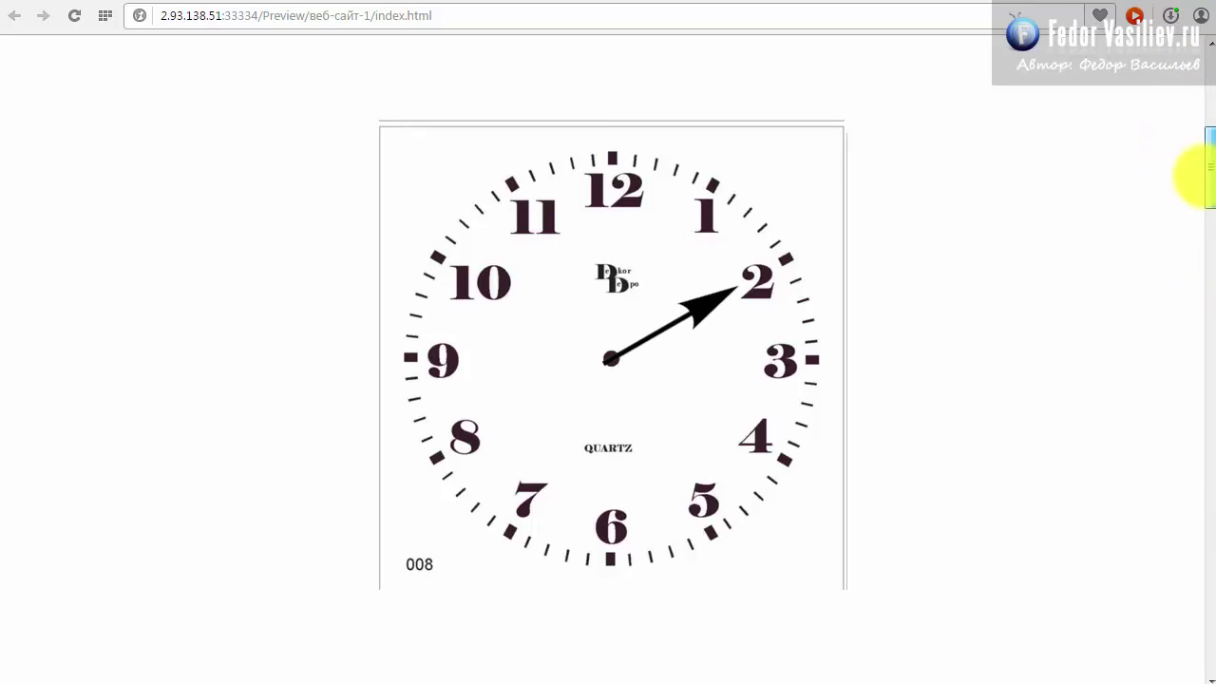
# Scroll the previewed page between its start and 3 o'clock to recheck the arrow's rotation and pauses, and return to Muse.
pyautogui.moveTo(1204, 247); pyautogui.dragTo(1188, 101)
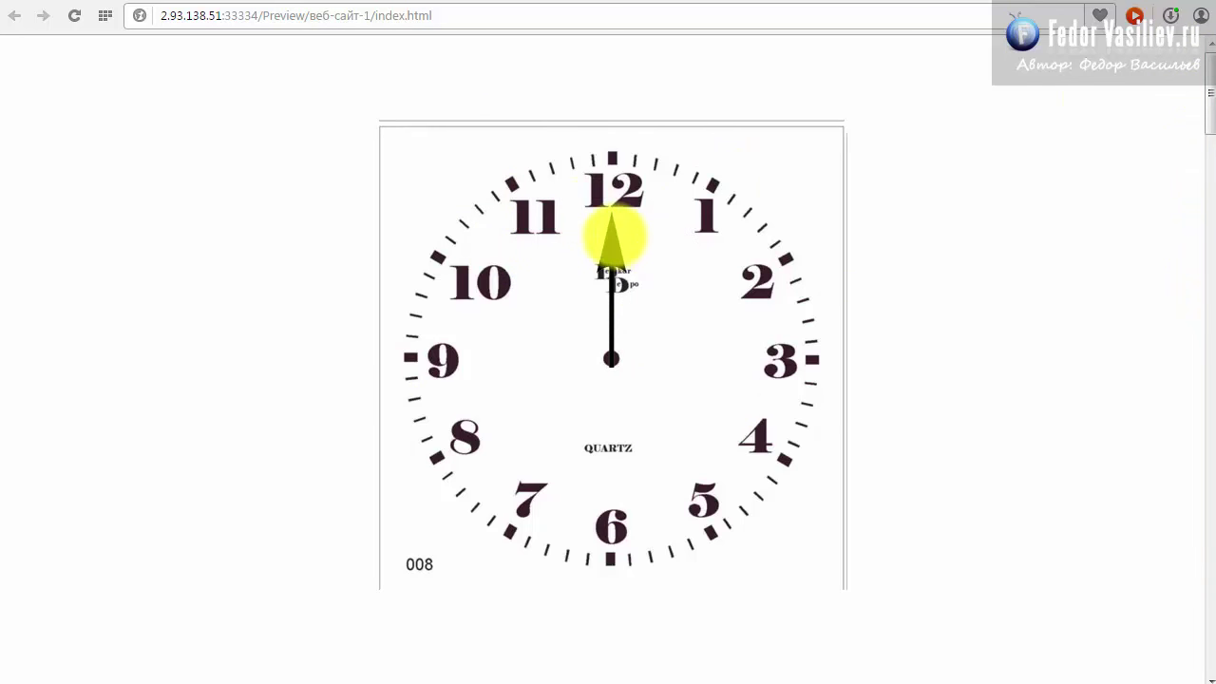
pyautogui.moveTo(1206, 66); pyautogui.dragTo(1205, 380)
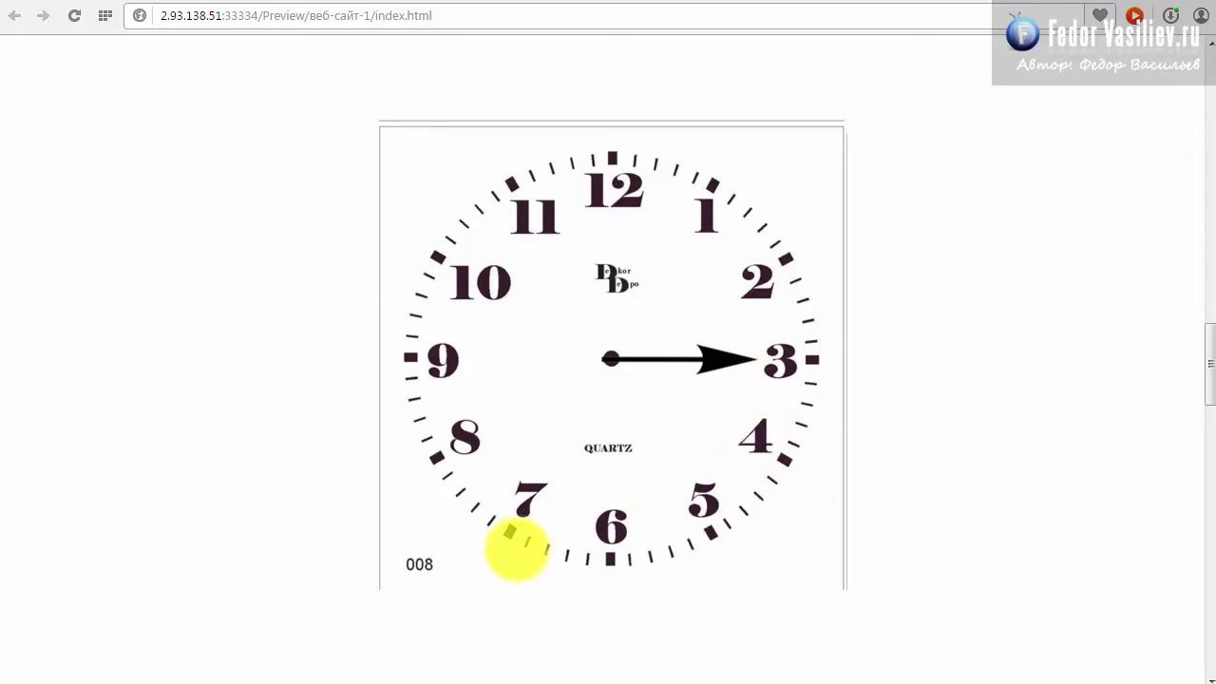
pyautogui.scroll(10, 1198, 371)
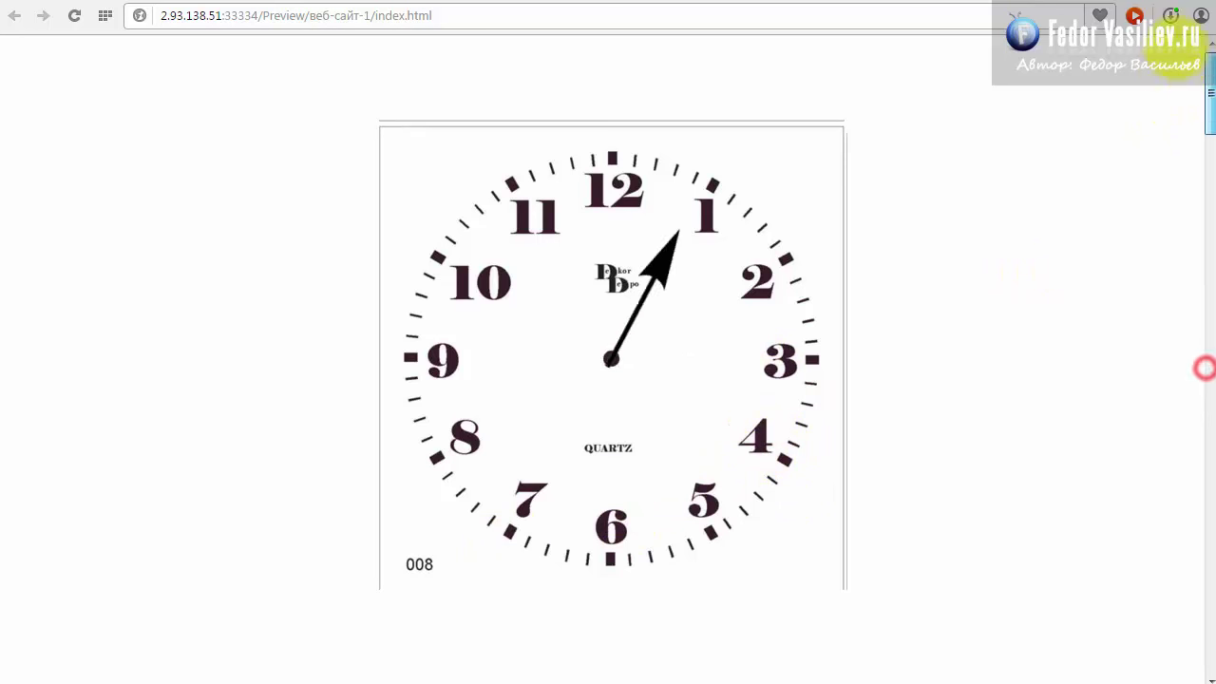
pyautogui.hotkey('alt', 'Tab')
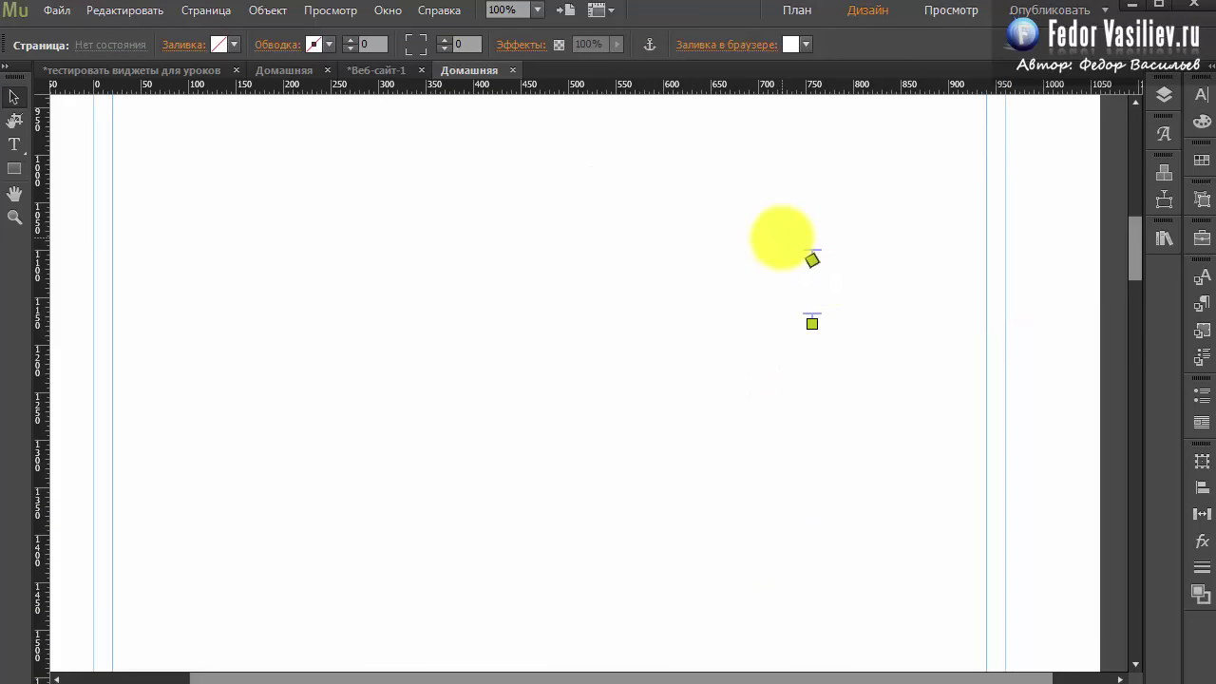
# Inspect the second key position pair and the options of its upper, 60-degree widget.
pyautogui.moveTo(779, 229); pyautogui.dragTo(859, 346)
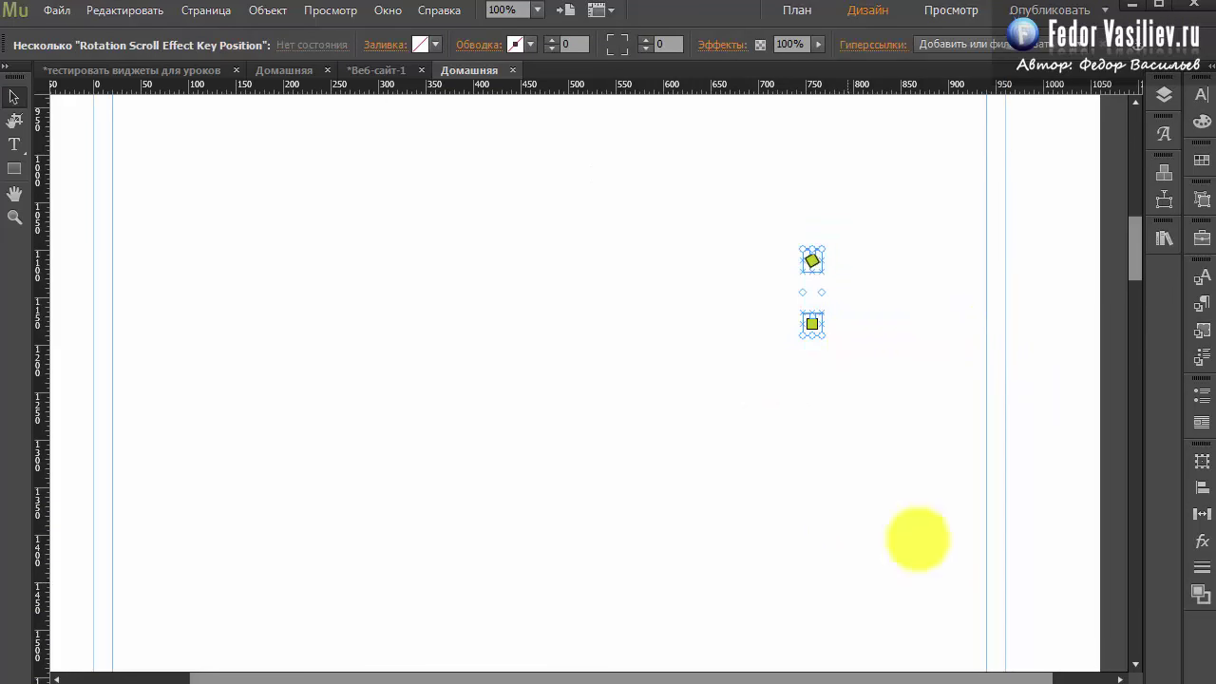
pyautogui.moveTo(1132, 243); pyautogui.dragTo(1052, 244)
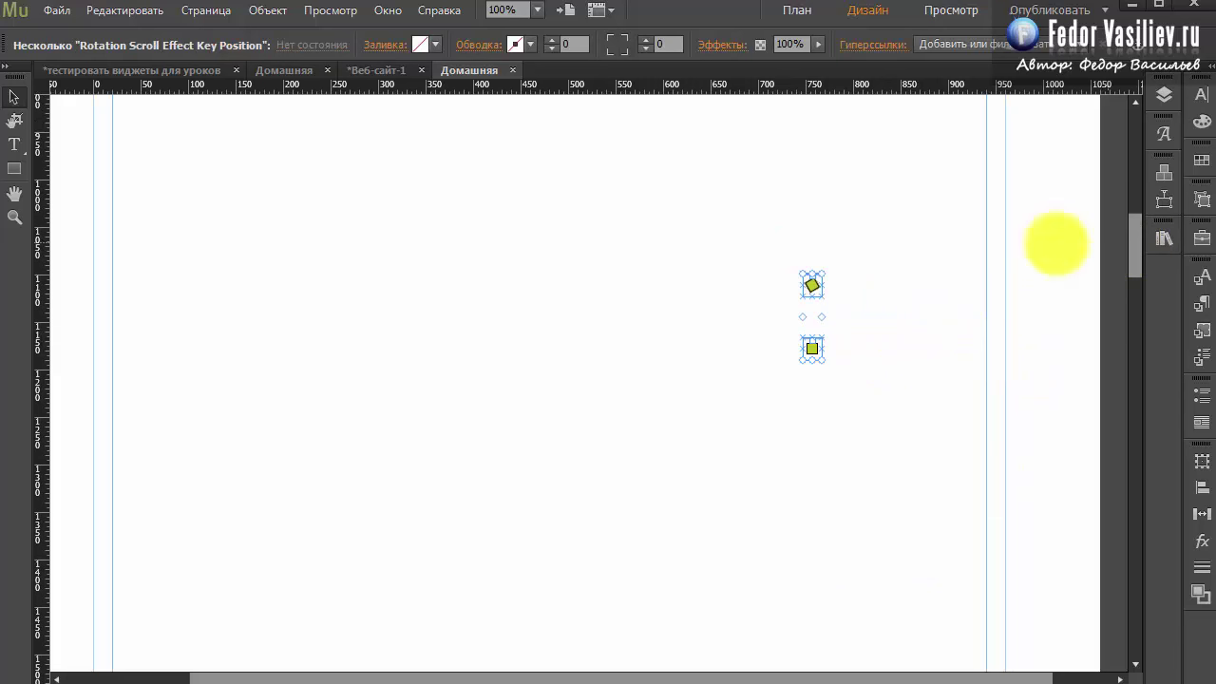
pyautogui.click(811, 285)
pyautogui.click(839, 272)
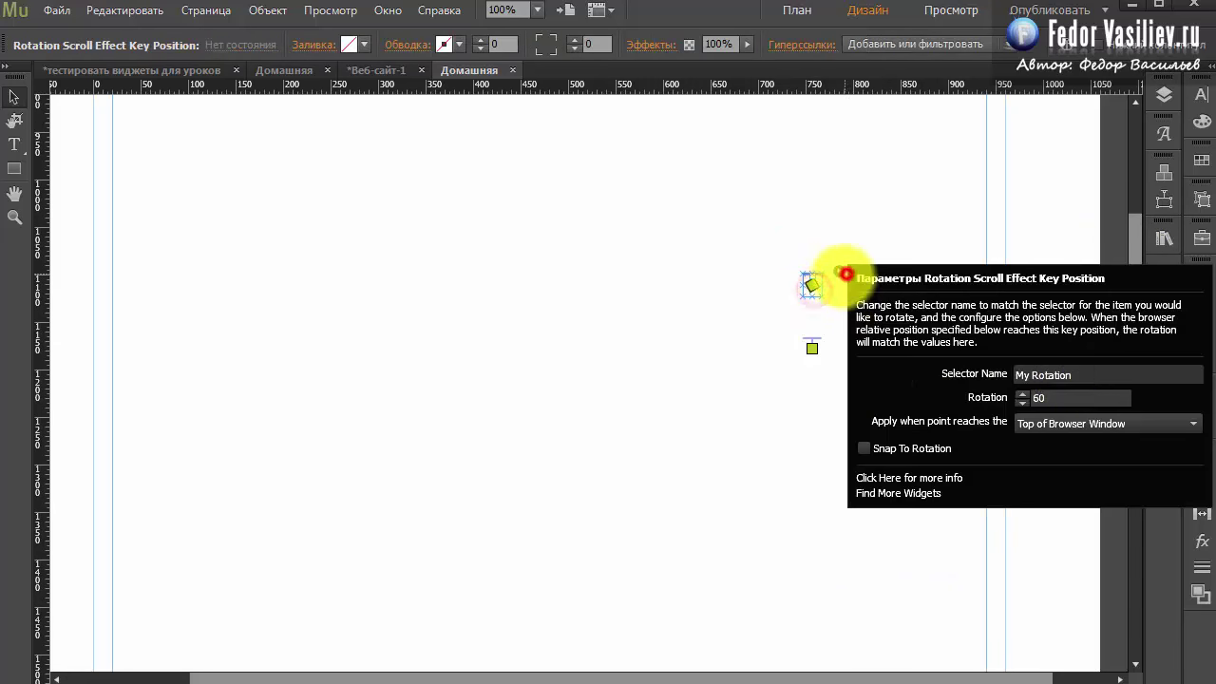
pyautogui.click(740, 398)
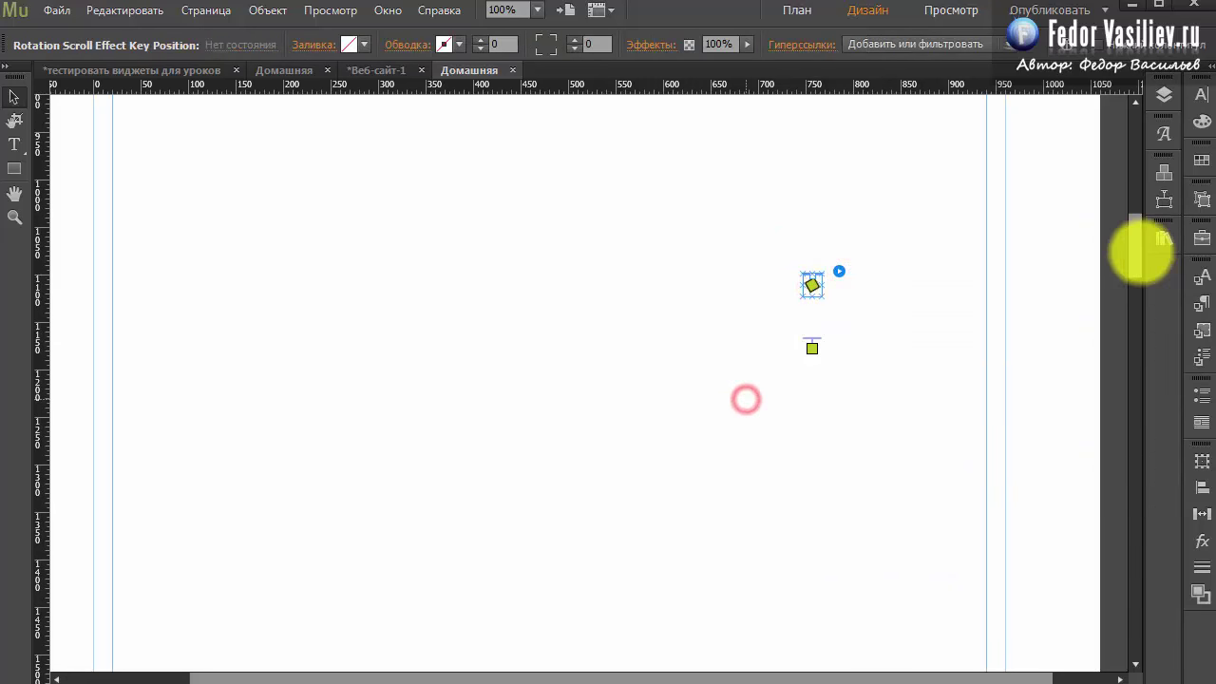
pyautogui.moveTo(1134, 251); pyautogui.dragTo(1135, 169)
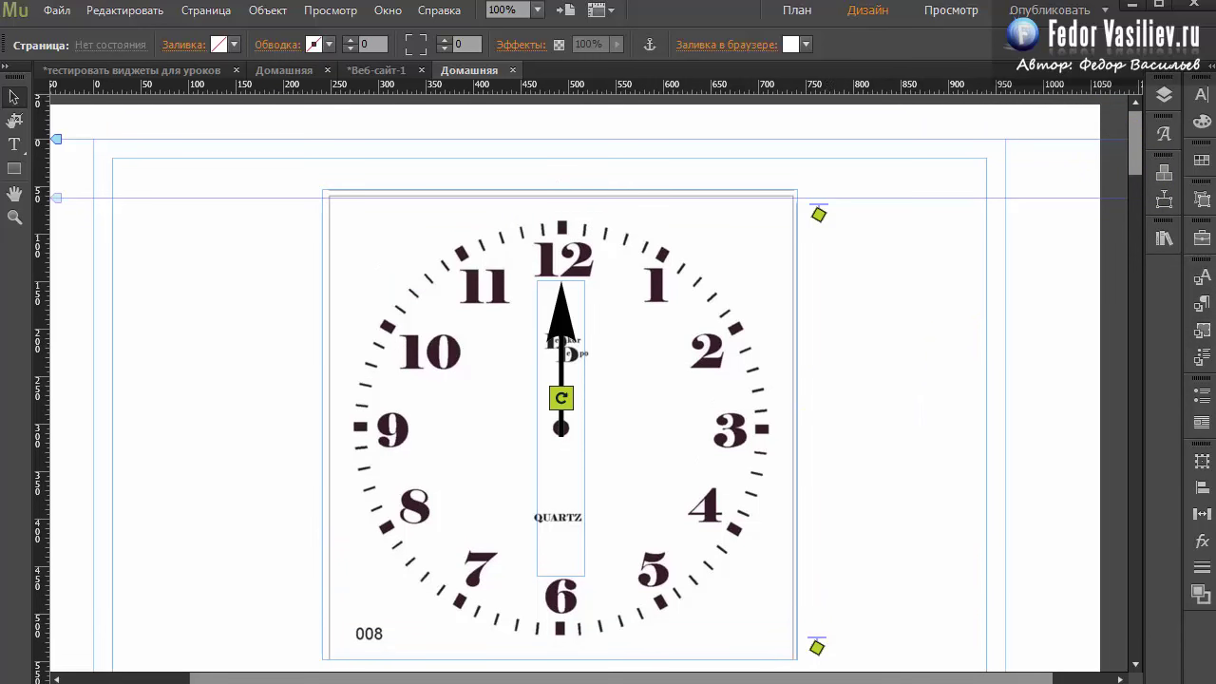
# Set the arrow image's final vertical scroll motion to 1 in the upward direction.
pyautogui.click(387, 506)
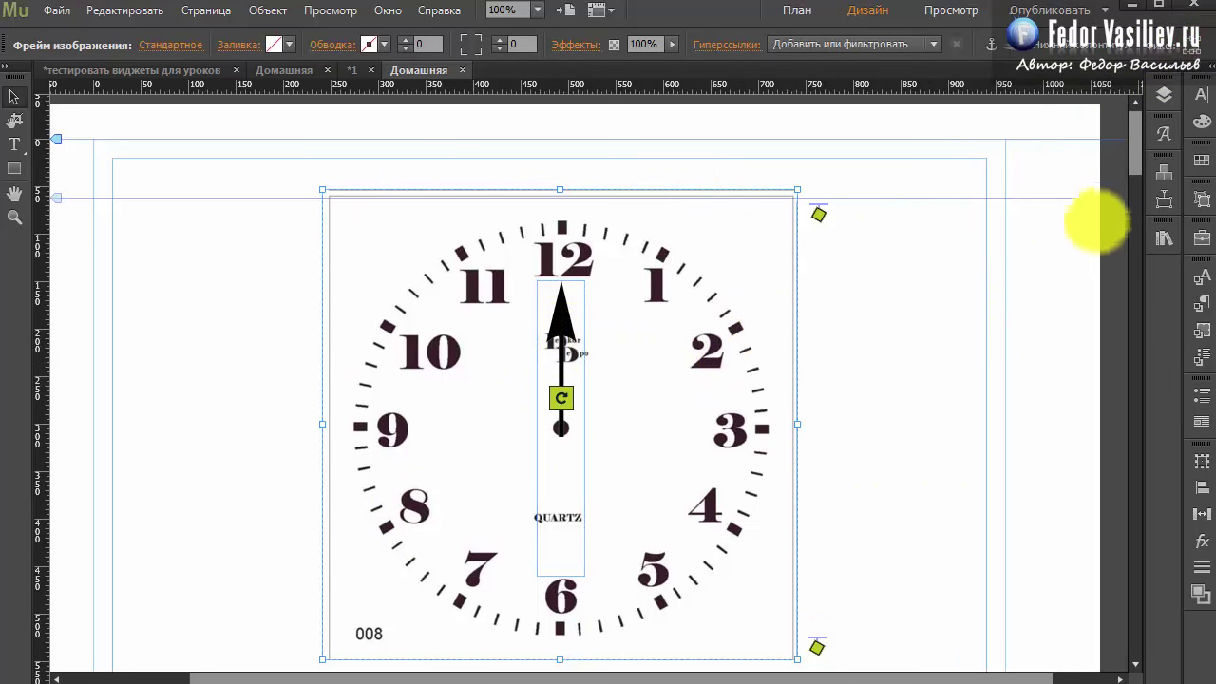
pyautogui.click(553, 304)
pyautogui.click(1162, 200)
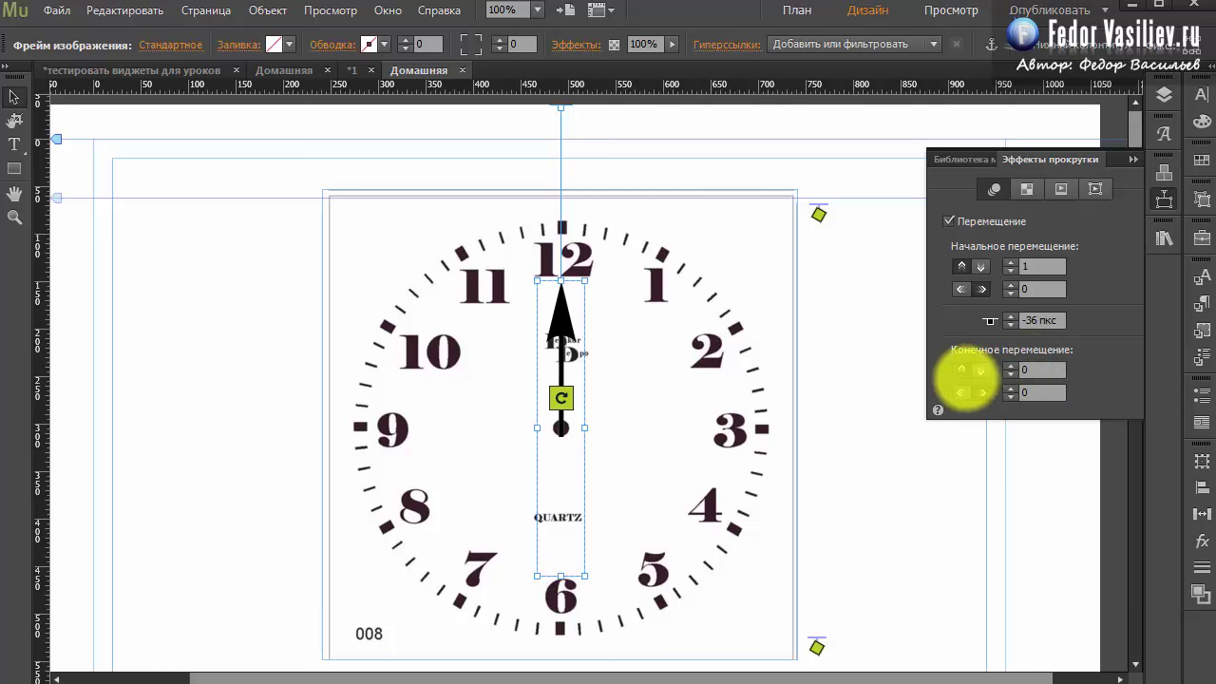
pyautogui.click(1042, 369)
pyautogui.click(961, 370)
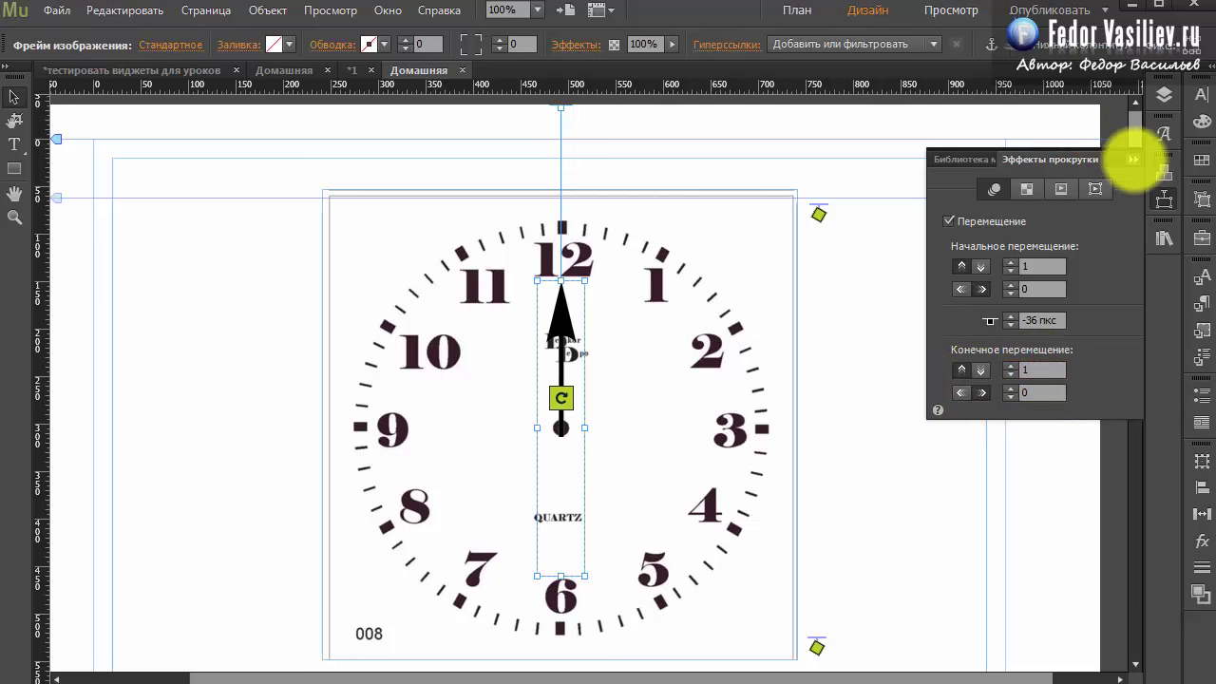
pyautogui.click(1134, 159)
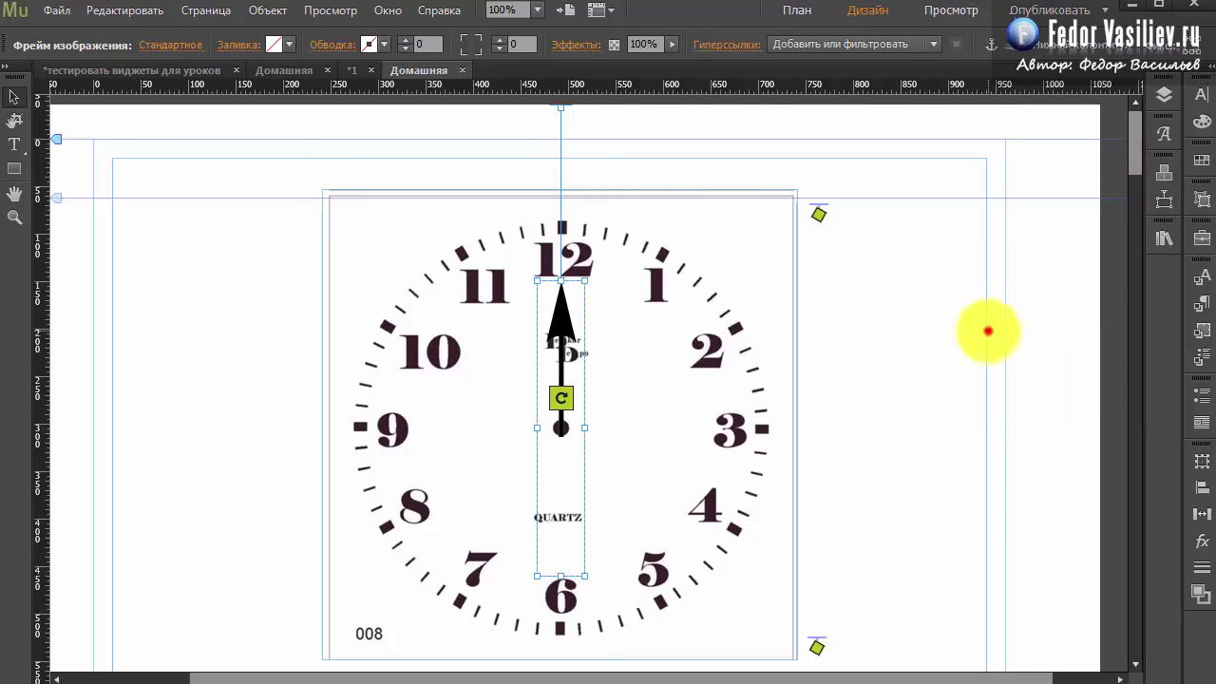
# Preview the page in the browser and scroll it to check how the clock and arrow move with the new final motion.
pyautogui.click(985, 330)
pyautogui.click(40, 10)
pyautogui.click(166, 333)
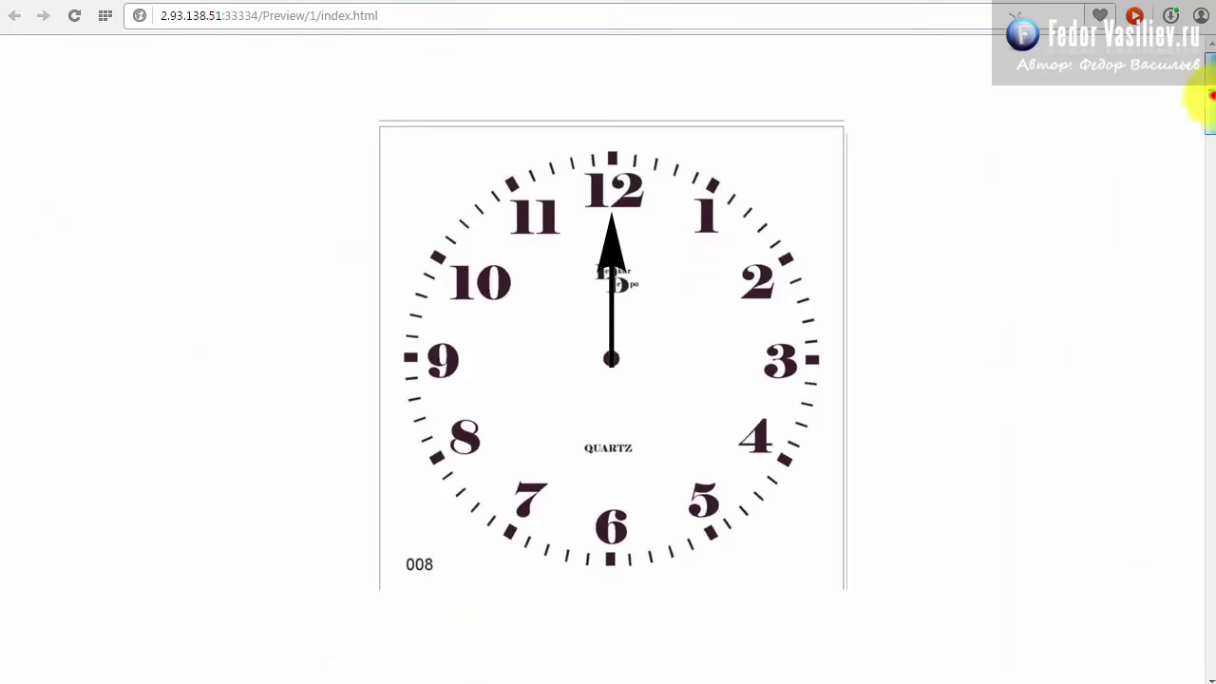
pyautogui.moveTo(1212, 95)
pyautogui.mouseDown()
pyautogui.moveTo(1210, 119)
pyautogui.moveTo(1210, 91)
pyautogui.mouseUp()
pyautogui.scroll(-2, 1191, 95)
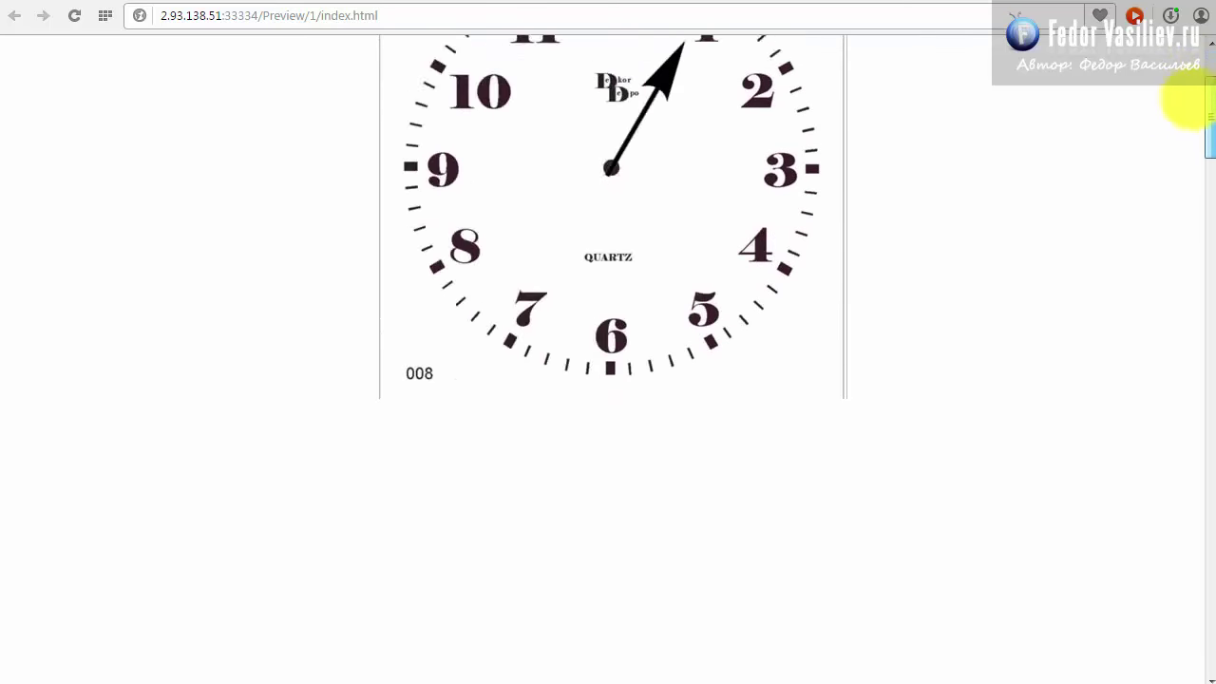
pyautogui.scroll(2, 1187, 103)
pyautogui.moveTo(1202, 95); pyautogui.dragTo(1208, 167)
pyautogui.moveTo(1208, 119); pyautogui.dragTo(1202, 71)
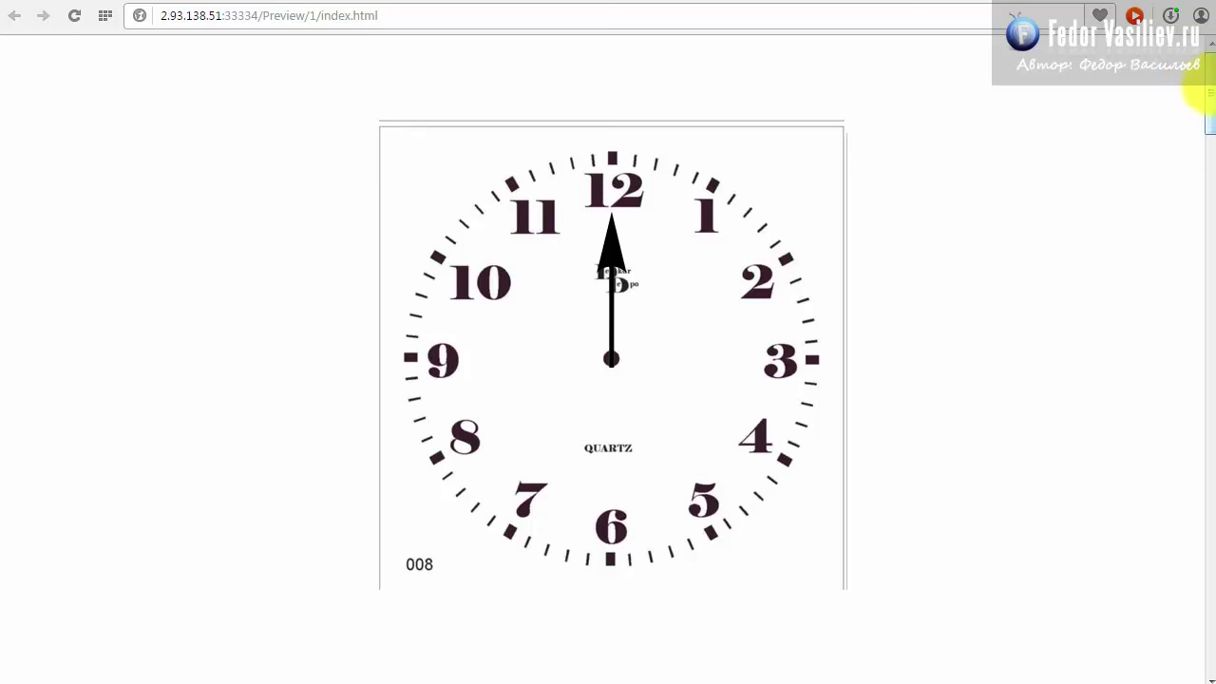
pyautogui.moveTo(1204, 95); pyautogui.dragTo(1197, 60)
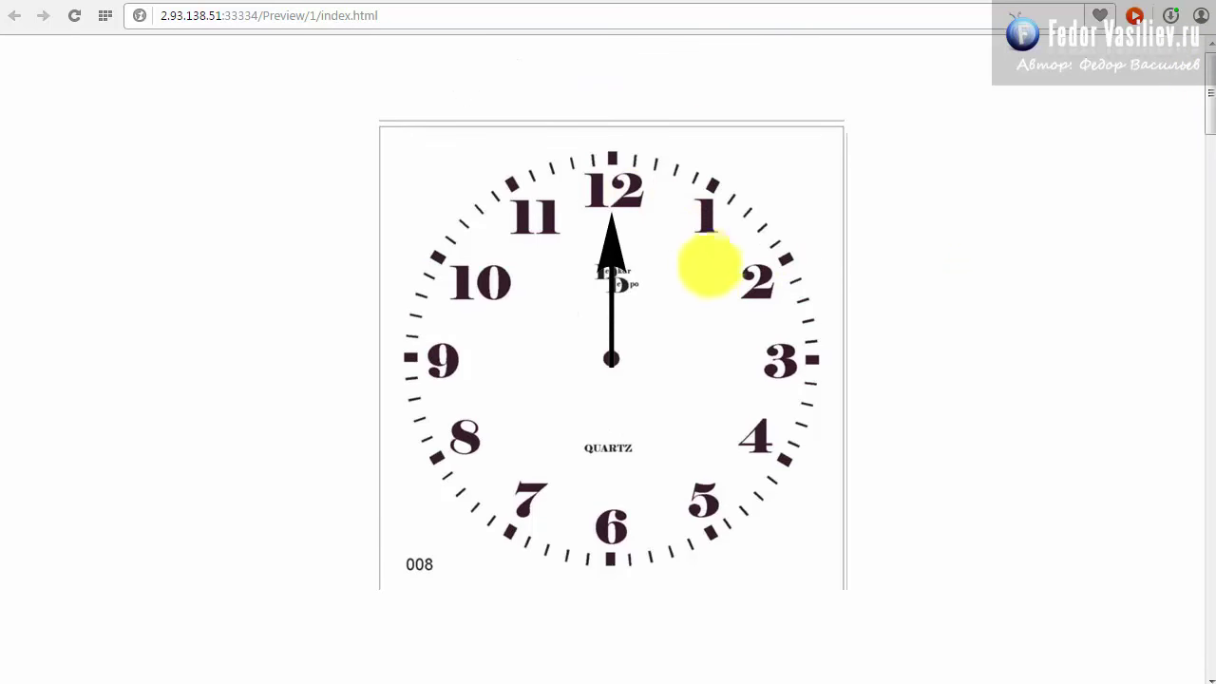
pyautogui.moveTo(1194, 104); pyautogui.dragTo(1112, 158)
pyautogui.hotkey('alt', 'Tab')
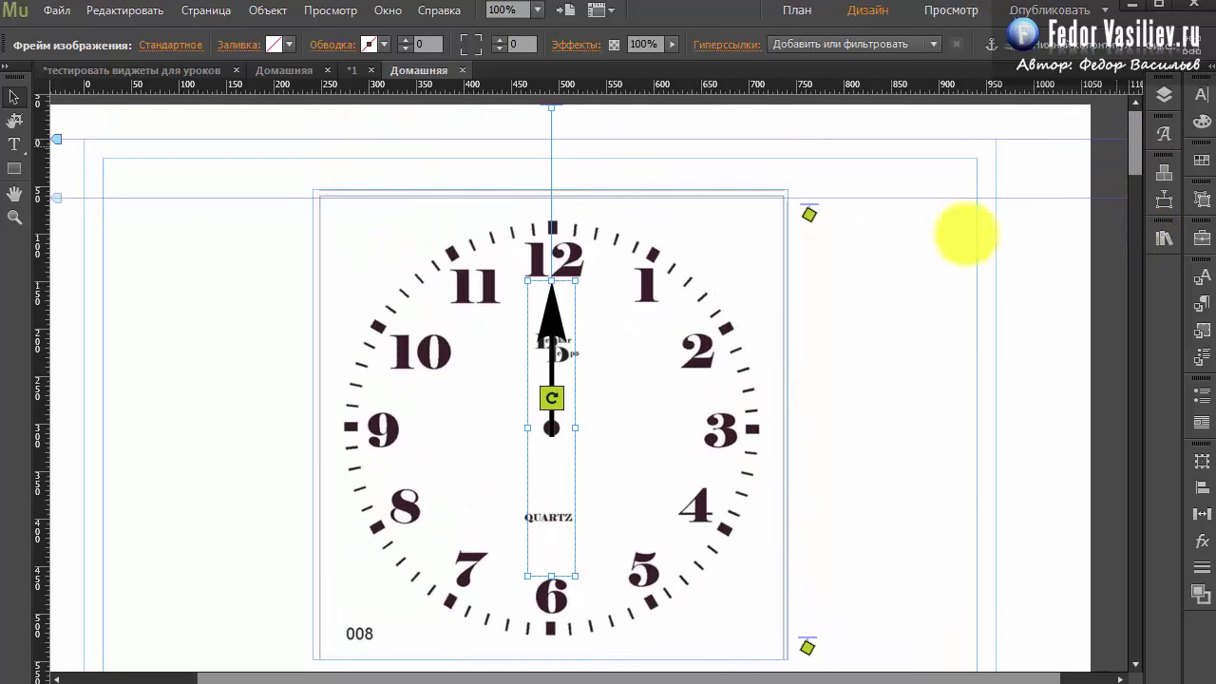
# Select the clock face, arrow and rotation widget together and shift them well down the page, leaving the key positions in place.
pyautogui.click(295, 158)
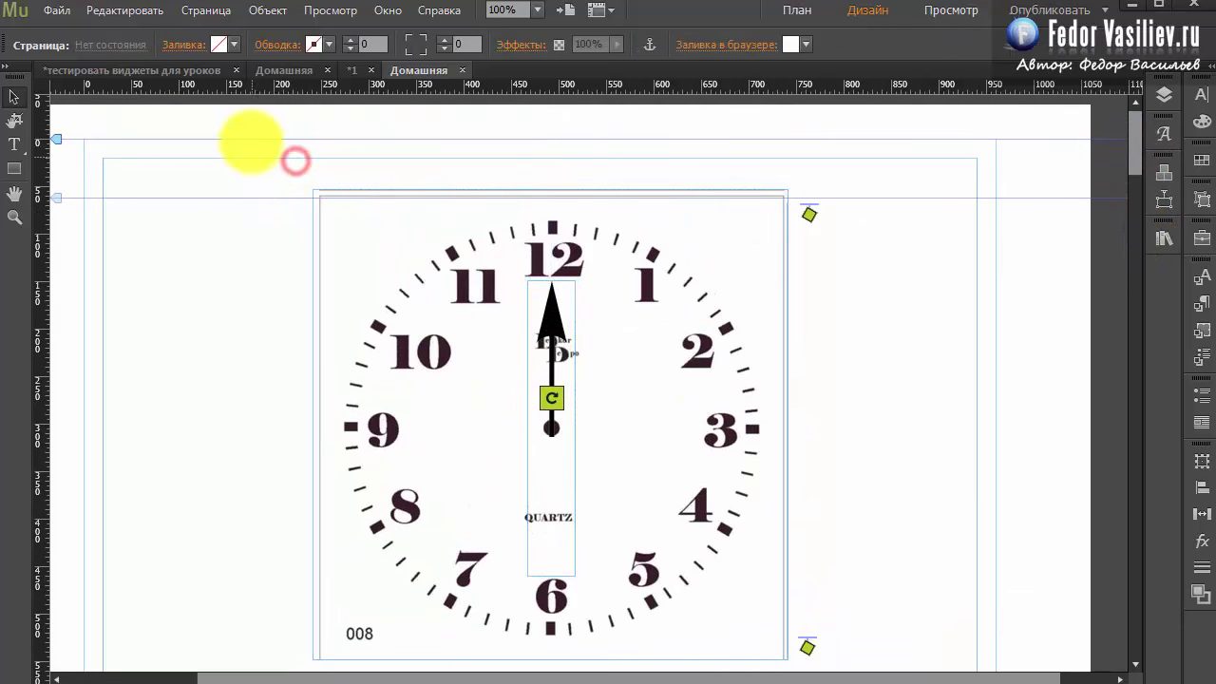
pyautogui.moveTo(250, 141); pyautogui.dragTo(714, 549)
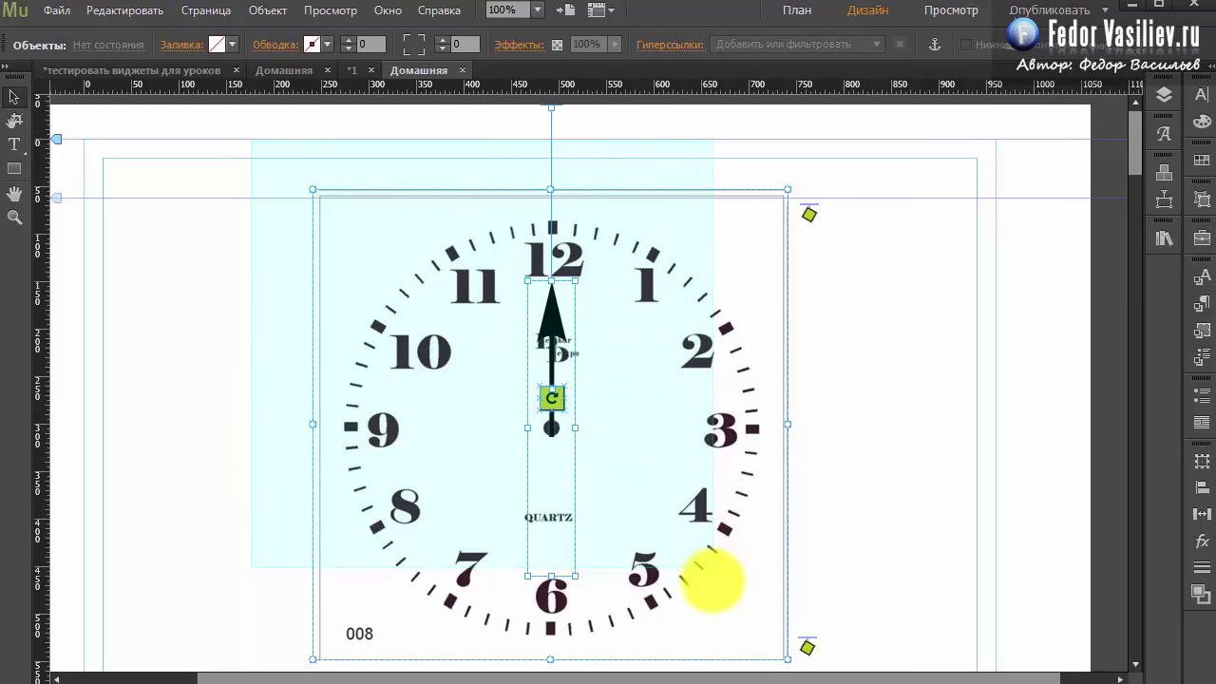
pyautogui.moveTo(712, 581)
pyautogui.mouseDown()
pyautogui.moveTo(751, 624)
pyautogui.moveTo(778, 606)
pyautogui.mouseUp()
pyautogui.scroll(-1, 764, 615)
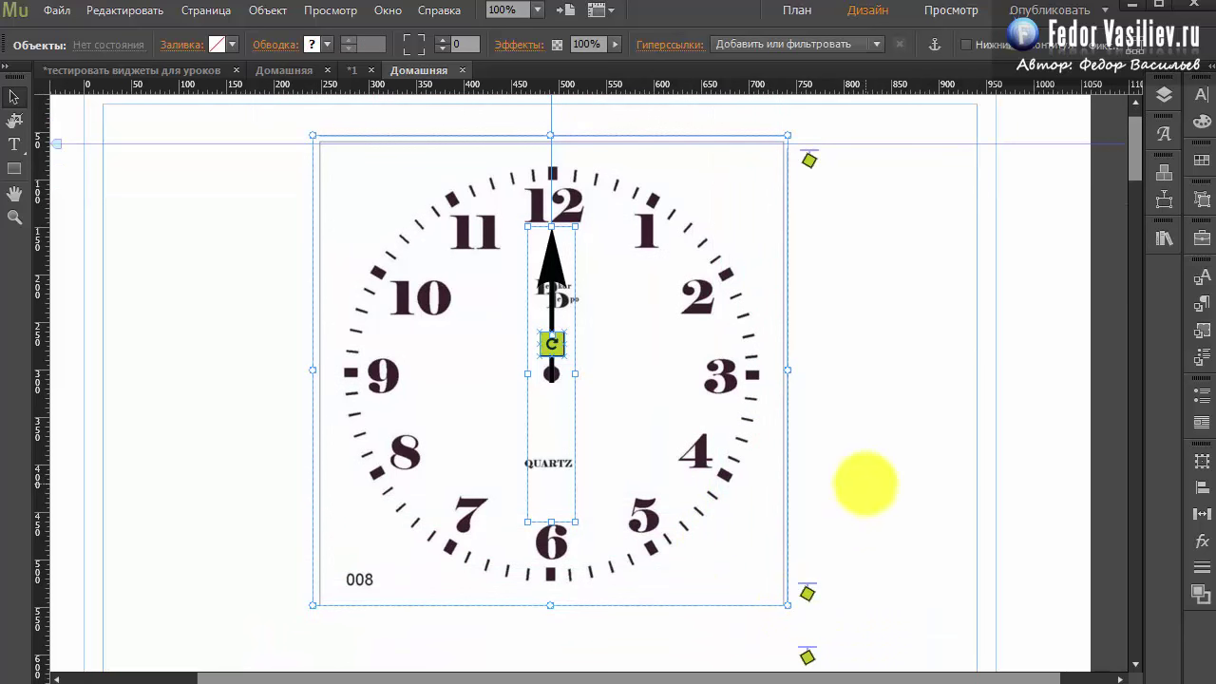
pyautogui.hotkey('shift', 'Down')
pyautogui.hotkey('shift', 'Down')
pyautogui.hotkey('shift', 'Down')
pyautogui.hotkey('shift', 'Down')
pyautogui.hotkey('shift', 'Down')
pyautogui.hotkey('shift', 'Down')
pyautogui.hotkey('shift', 'Down')
pyautogui.hotkey('shift', 'Down')
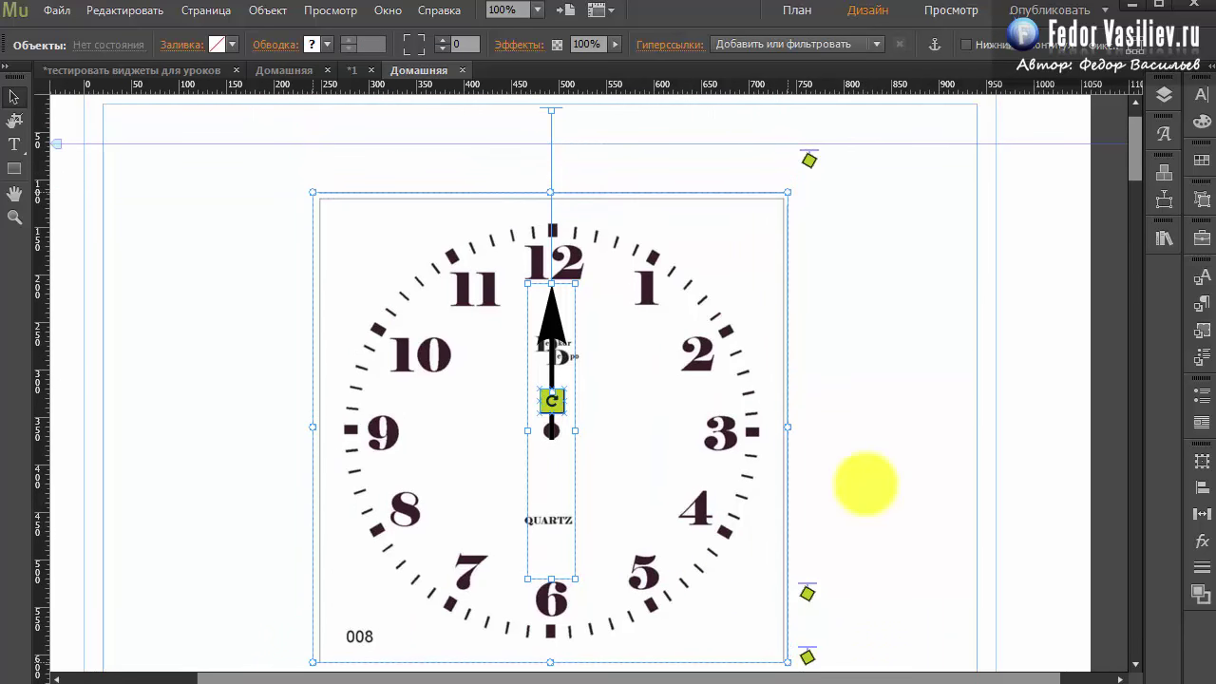
pyautogui.hotkey('shift', 'Down')
pyautogui.hotkey('shift', 'Down')
pyautogui.hotkey('shift', 'Down')
pyautogui.hotkey('shift', 'Down')
pyautogui.hotkey('shift', 'Down')
pyautogui.hotkey('shift', 'Down')
pyautogui.hotkey('shift', 'Down')
pyautogui.hotkey('shift', 'Down')
pyautogui.hotkey('shift', 'Down')
pyautogui.hotkey('shift', 'Down')
pyautogui.hotkey('shift', 'Down')
pyautogui.hotkey('shift', 'Down')
pyautogui.hotkey('shift', 'Down')
pyautogui.hotkey('shift', 'Down')
pyautogui.hotkey('shift', 'Down')
pyautogui.hotkey('shift', 'Down')
pyautogui.hotkey('shift', 'Down')
pyautogui.hotkey('shift', 'Down')
pyautogui.hotkey('shift', 'Down')
pyautogui.hotkey('shift', 'Down')
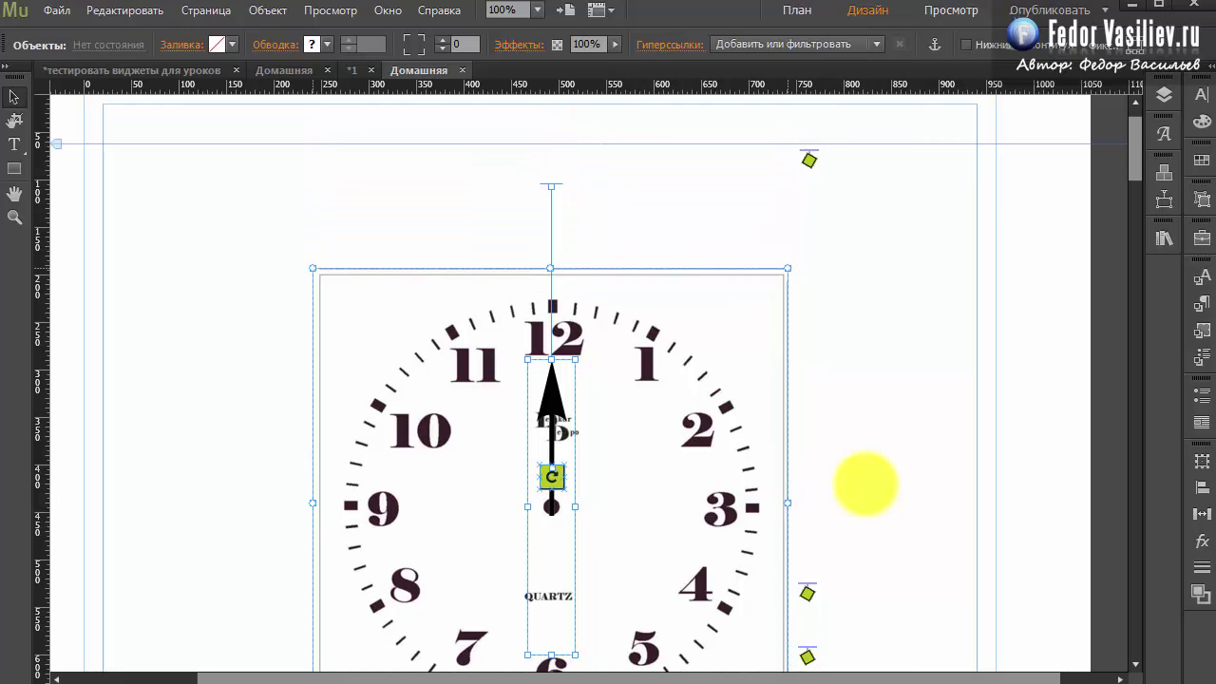
pyautogui.hotkey('shift', 'Down')
pyautogui.hotkey('shift', 'Down')
pyautogui.hotkey('shift', 'Down')
pyautogui.hotkey('shift', 'Down')
pyautogui.hotkey('shift', 'Down')
pyautogui.hotkey('shift', 'Down')
pyautogui.hotkey('shift', 'Down')
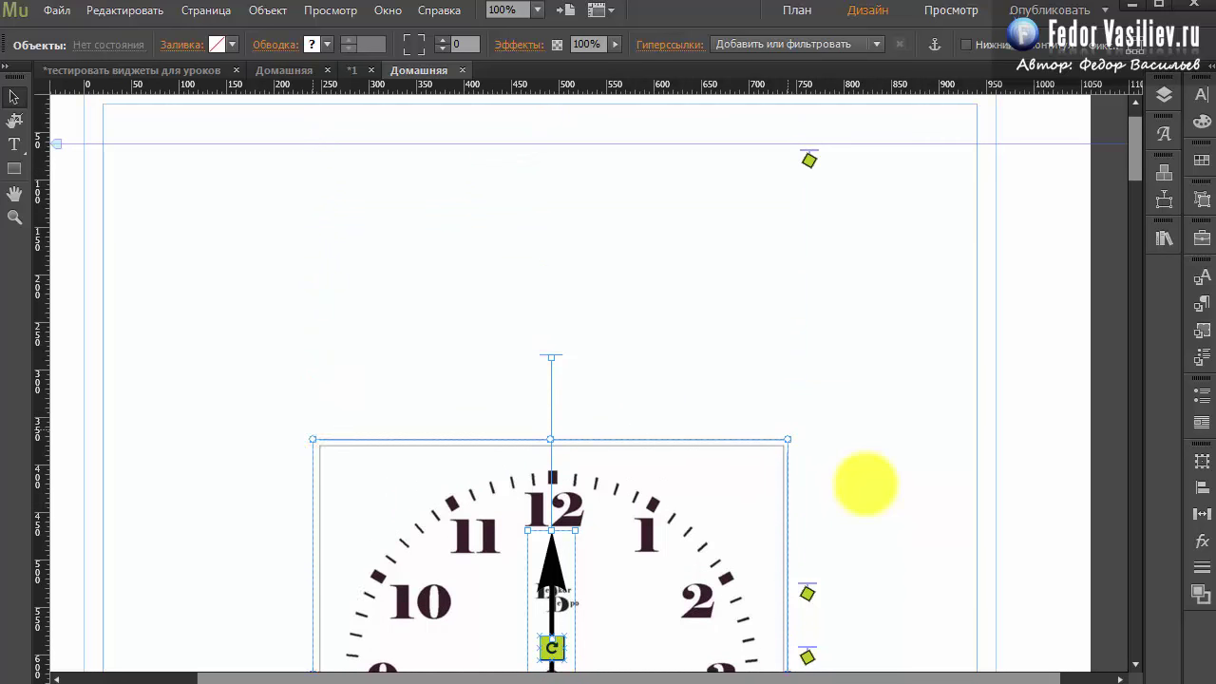
# Preview the page with the lowered clock in the browser and scroll it to check when the arrow reaches 1 o'clock.
pyautogui.click(57, 11)
pyautogui.click(206, 255)
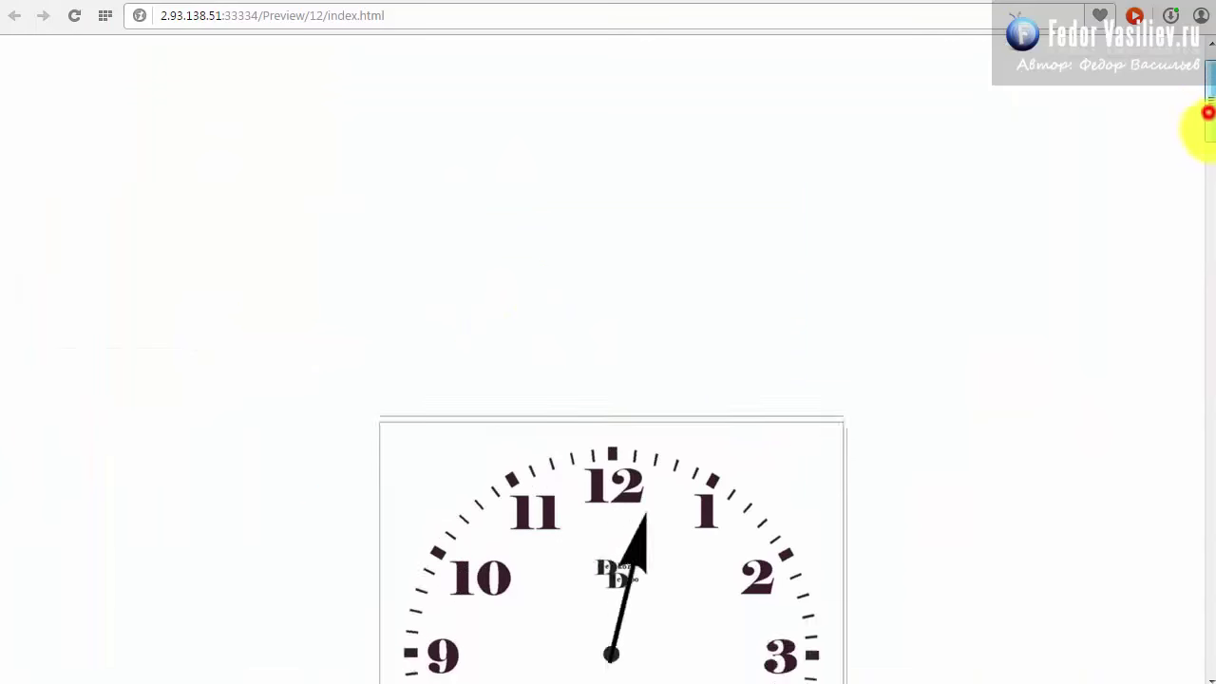
pyautogui.moveTo(1208, 112); pyautogui.dragTo(1207, 161)
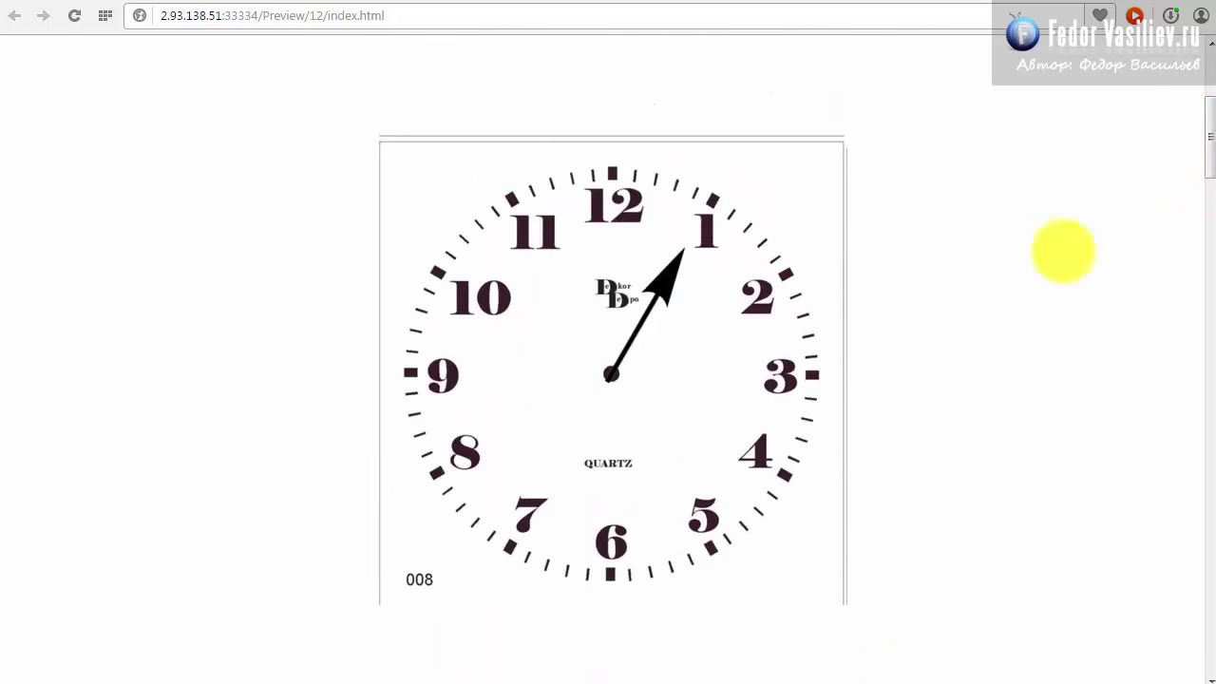
pyautogui.moveTo(1201, 154); pyautogui.dragTo(1194, 114)
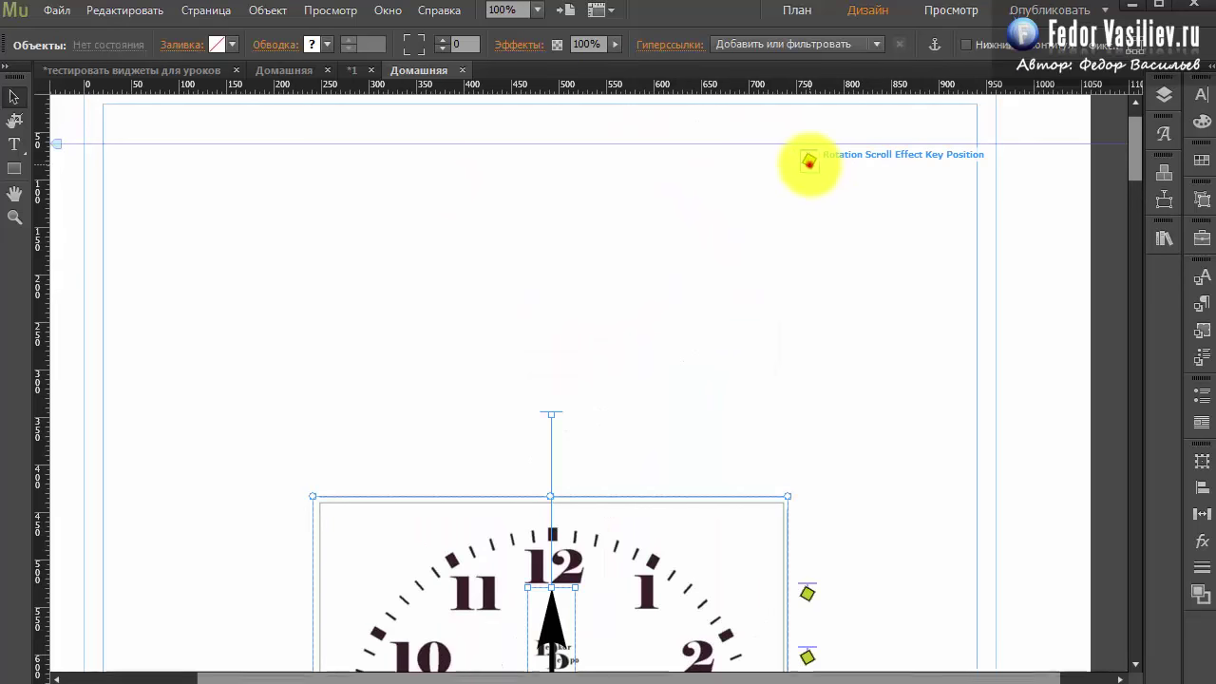
# Examine the placement of the first key positions and the lower pair along the page relative to the moved clock.
pyautogui.click(808, 163)
pyautogui.click(806, 594)
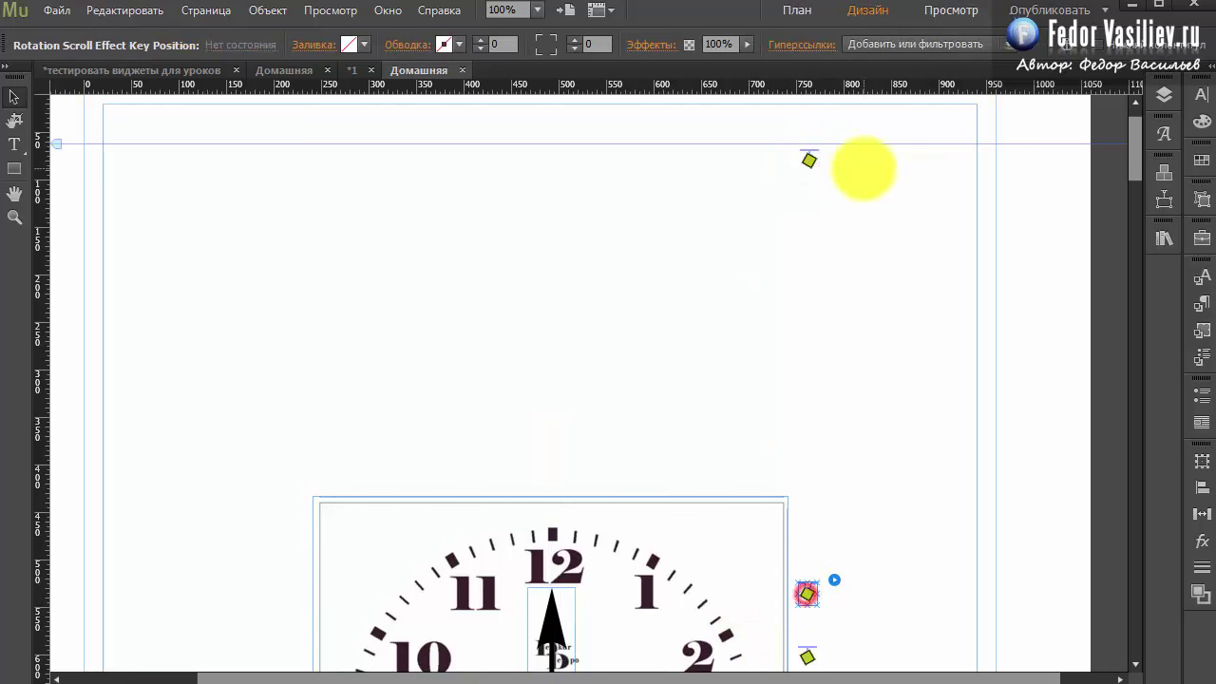
pyautogui.moveTo(1137, 167); pyautogui.dragTo(1120, 218)
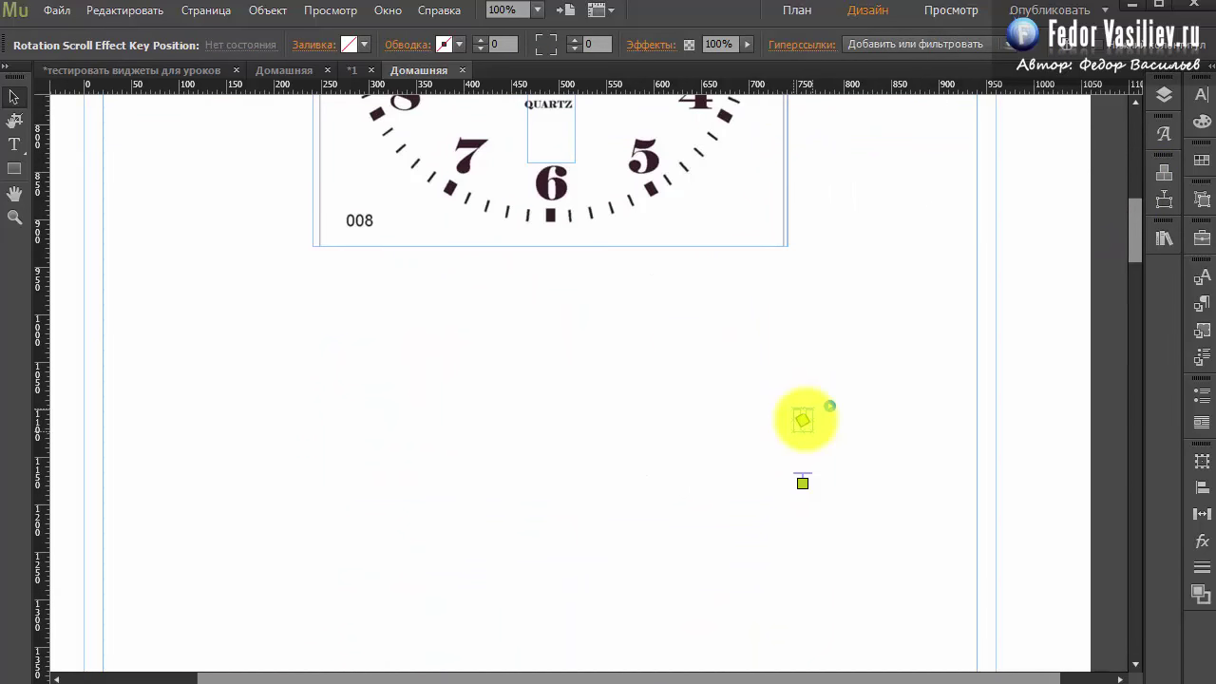
pyautogui.click(802, 419)
pyautogui.click(805, 488)
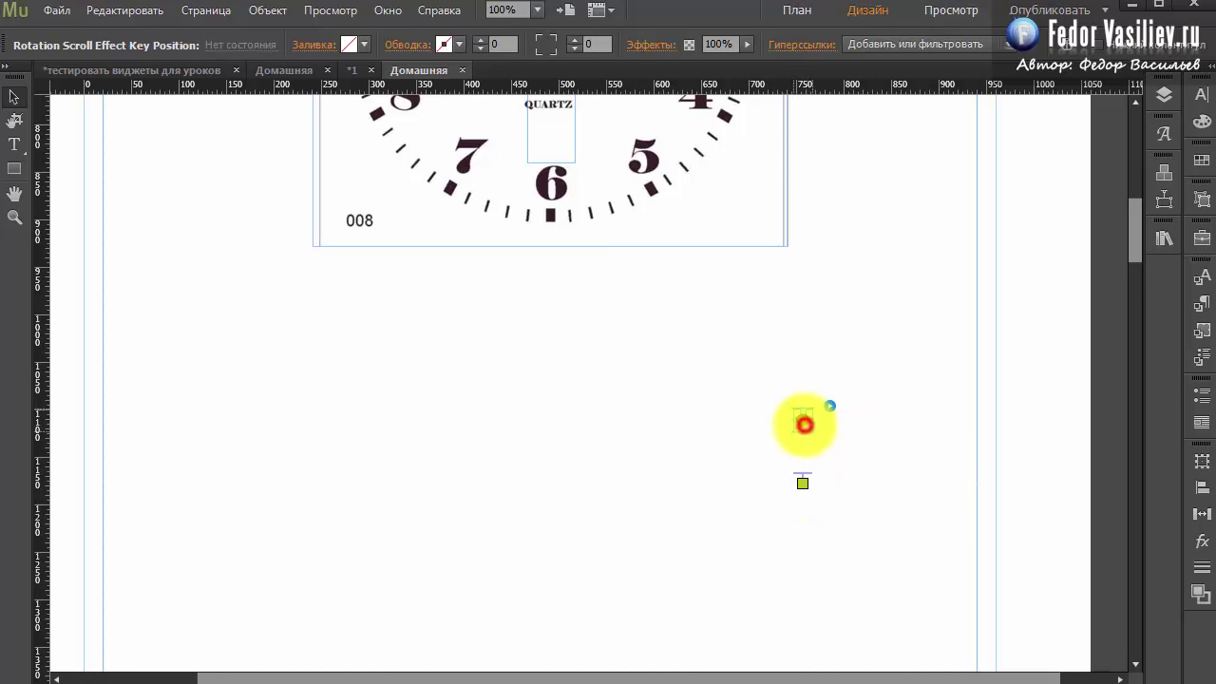
pyautogui.click(803, 423)
pyautogui.moveTo(1135, 251); pyautogui.dragTo(1118, 155)
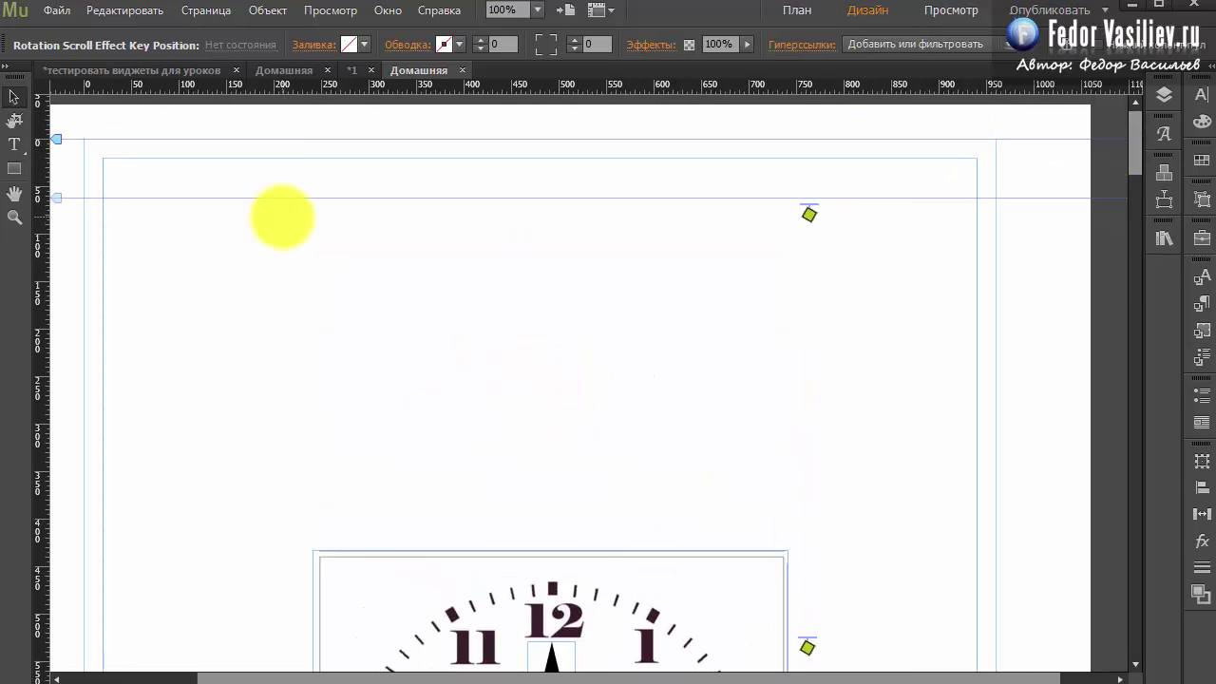
# Open the browser preview again and scroll until the clock moves up the window with its arrow at 1 o'clock.
pyautogui.click(56, 11)
pyautogui.click(155, 334)
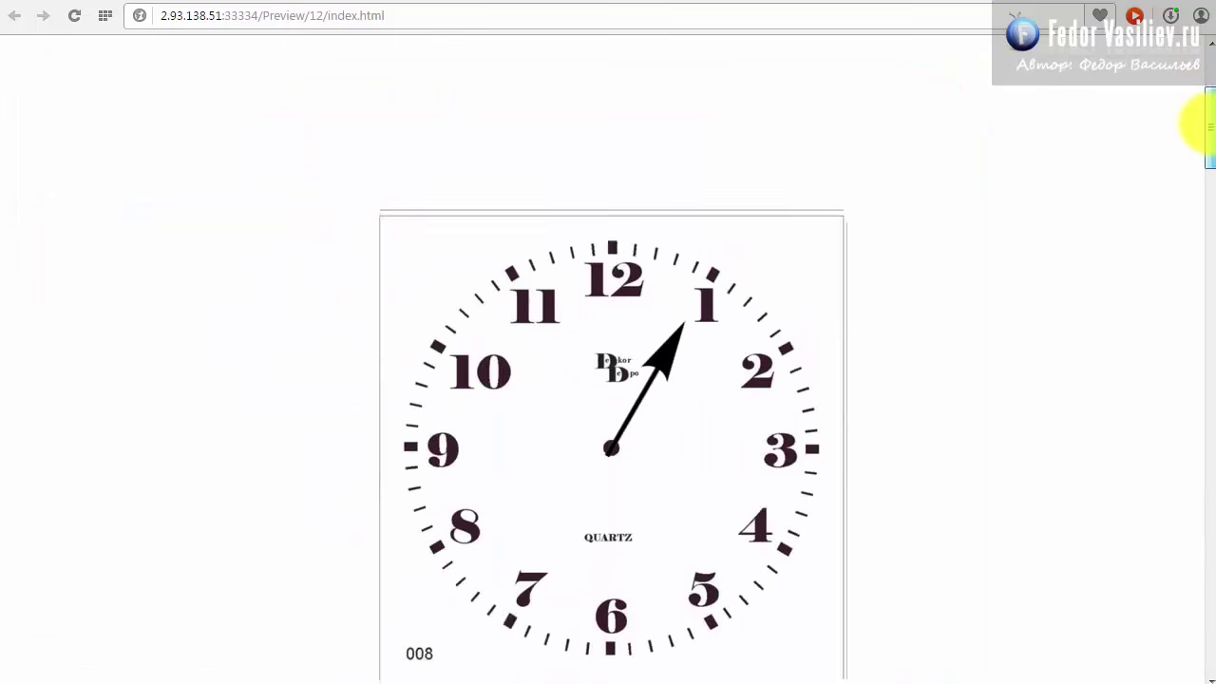
pyautogui.moveTo(1208, 124); pyautogui.dragTo(1208, 134)
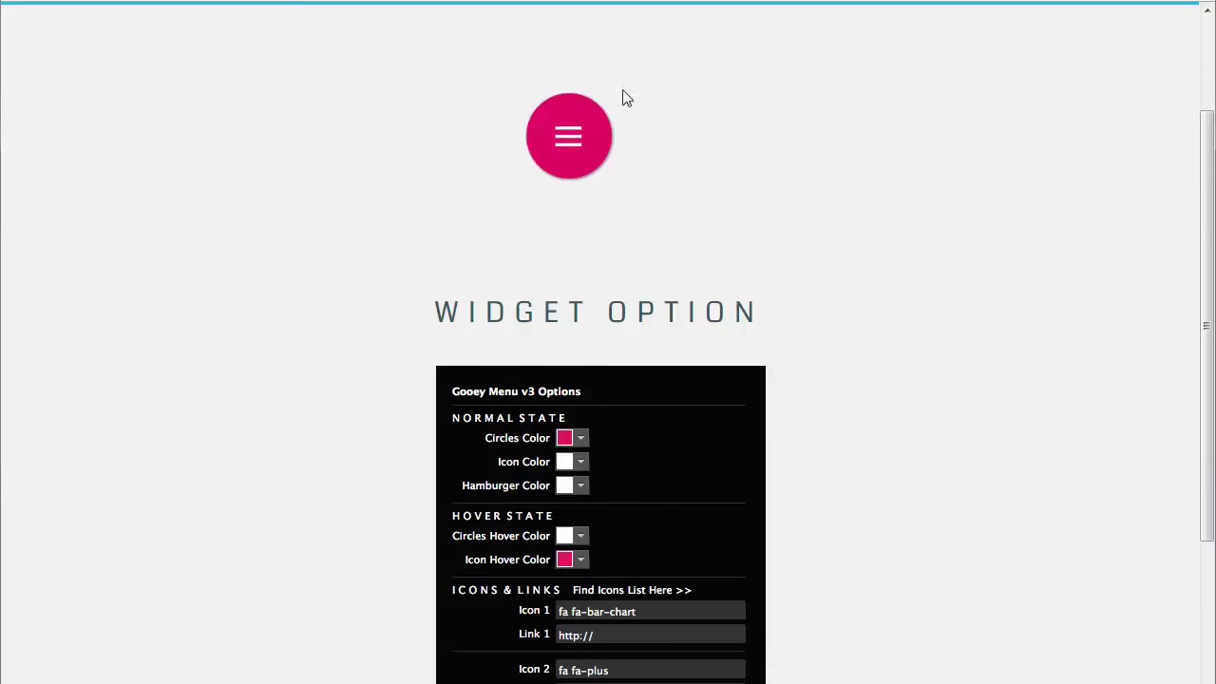
# Try out the Gooey Menu v3, Gooey Menu v2 and Clip-Path Animation widget demos.
pyautogui.click(569, 140)
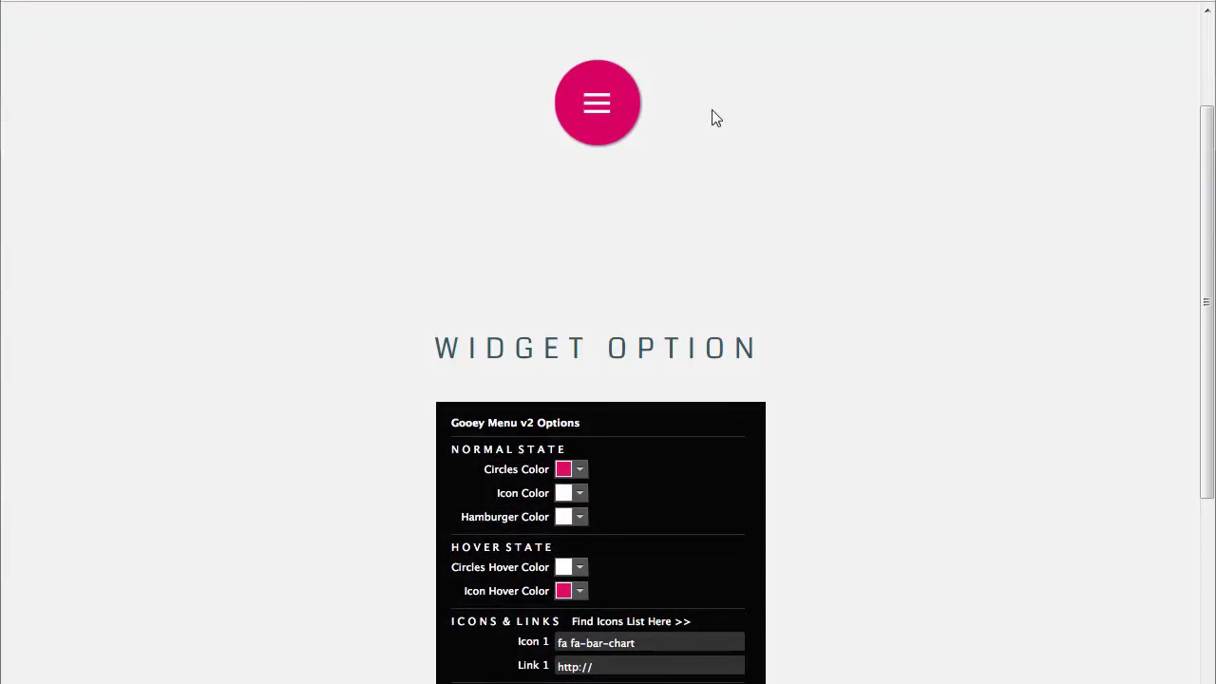
pyautogui.click(600, 111)
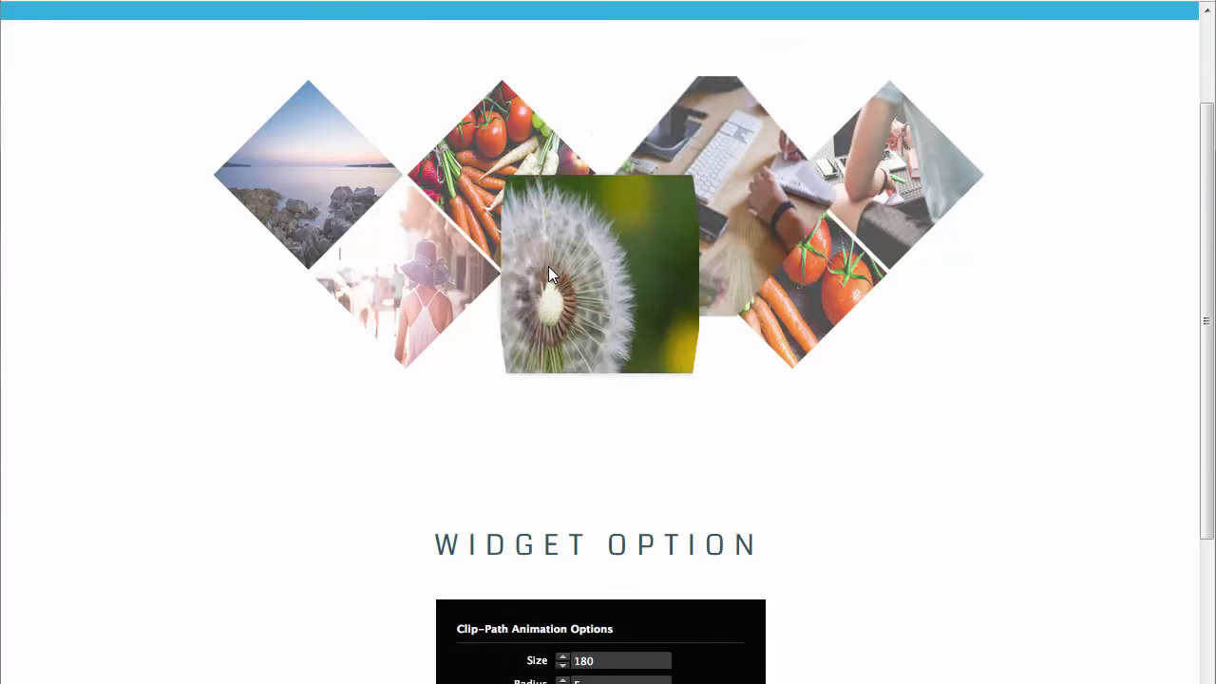
pyautogui.moveTo(499, 129)
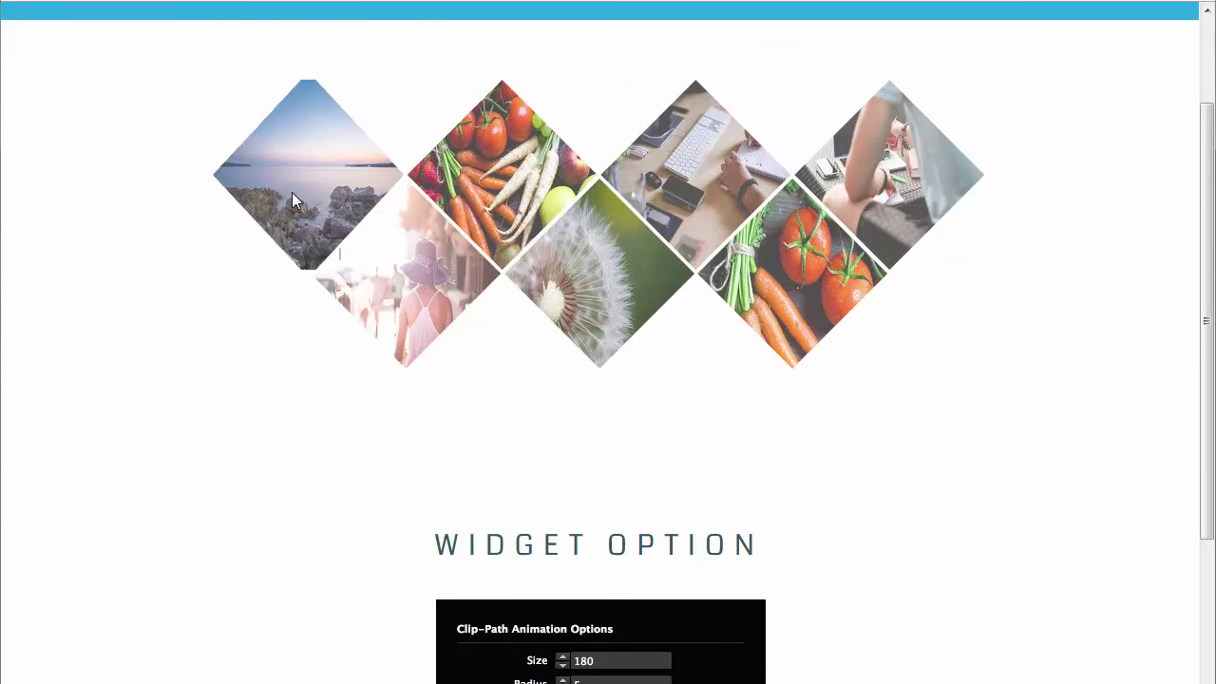
pyautogui.moveTo(292, 192)
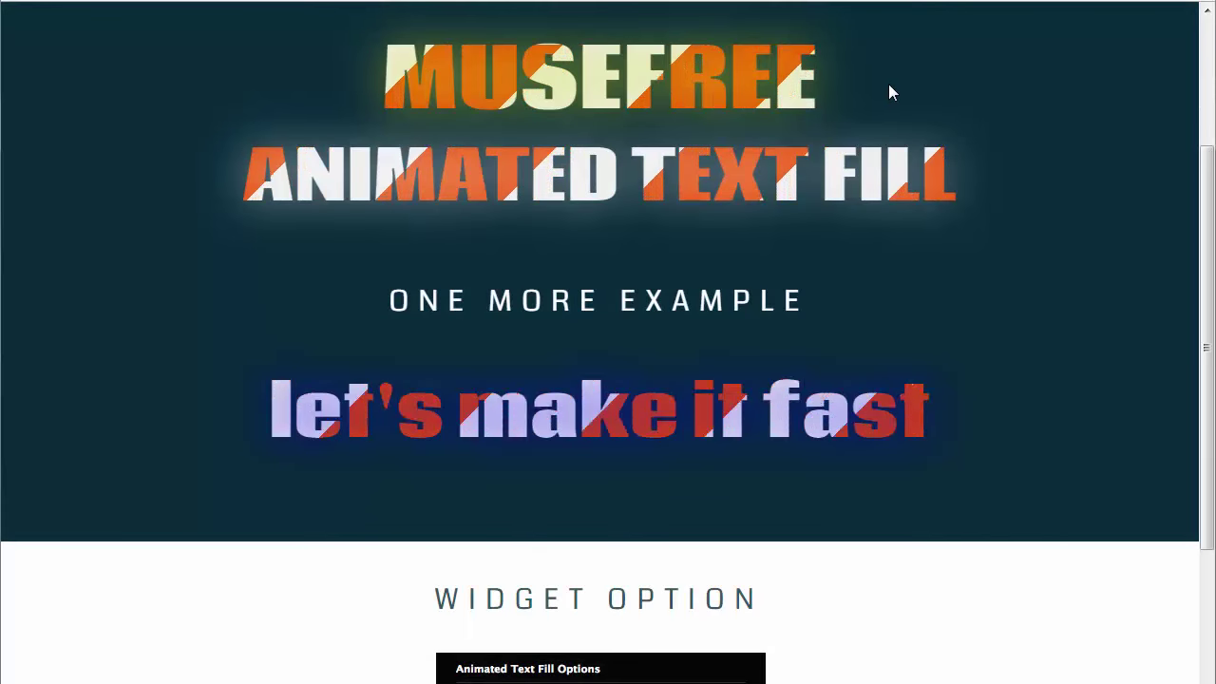